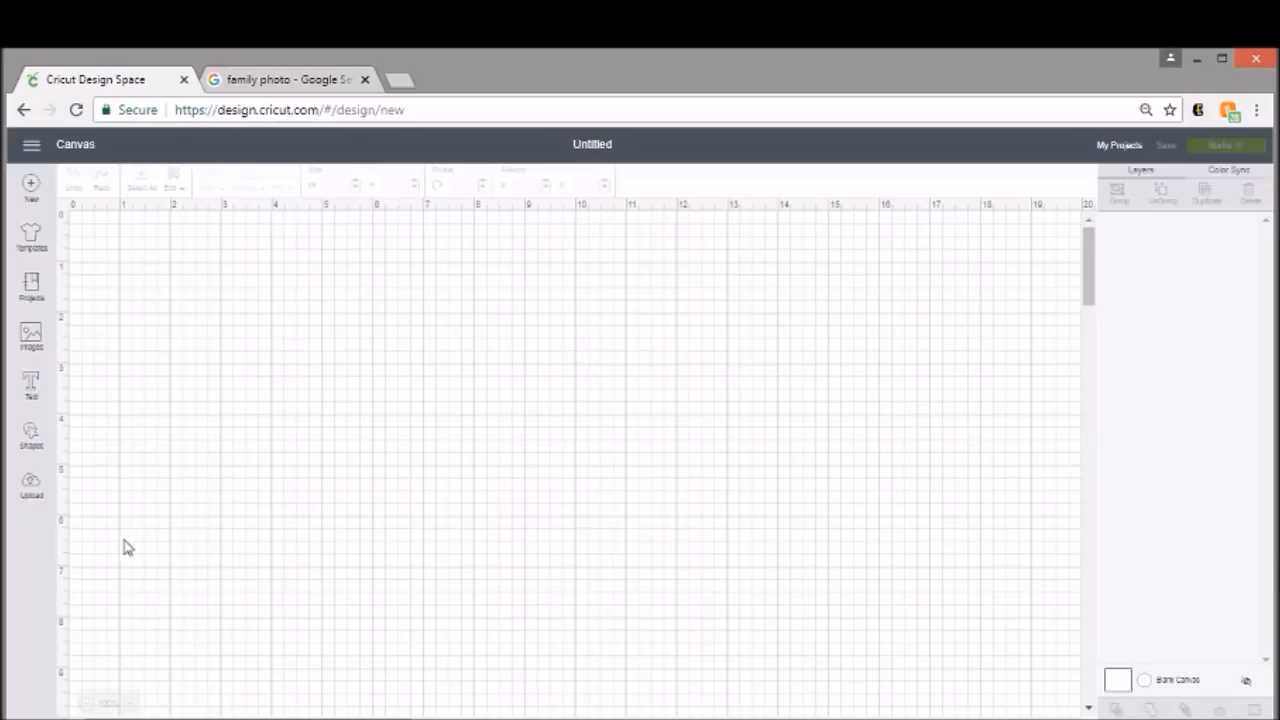
Step: Upload the image file fam from the cricut folder on the Desktop
{"action": "left_click", "coordinate": [28, 500]}
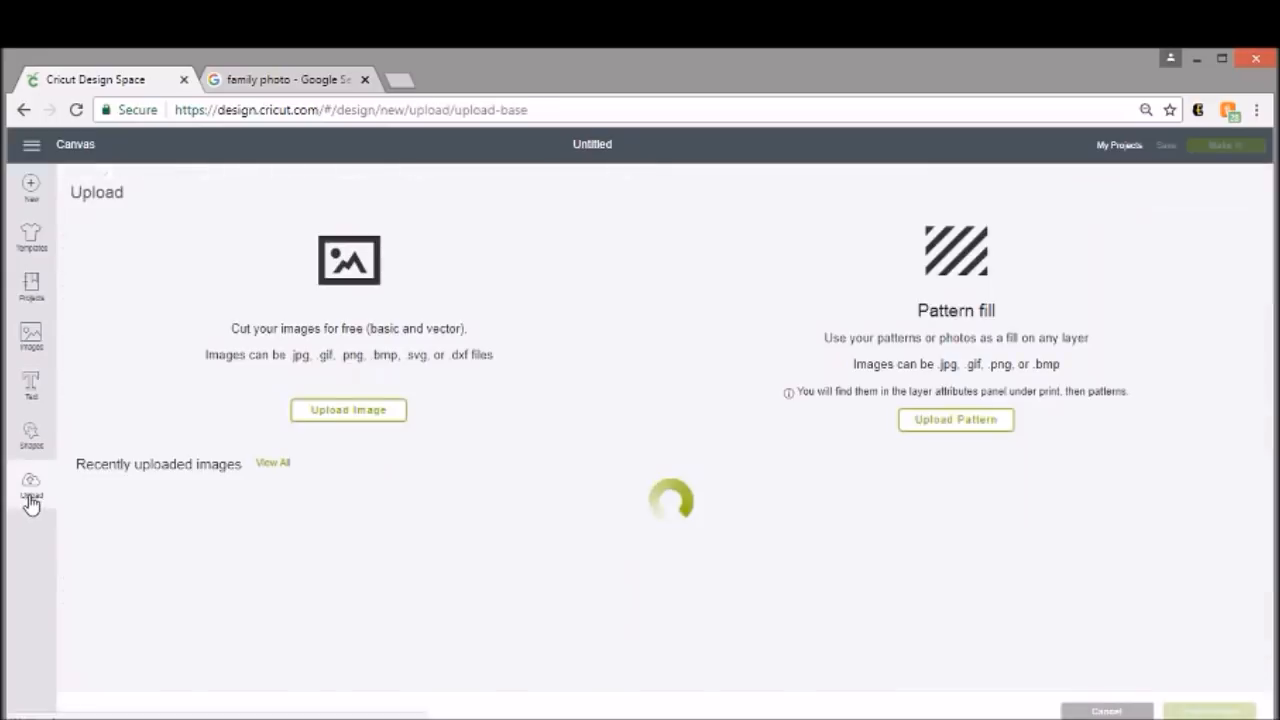
{"action": "left_click", "coordinate": [341, 412]}
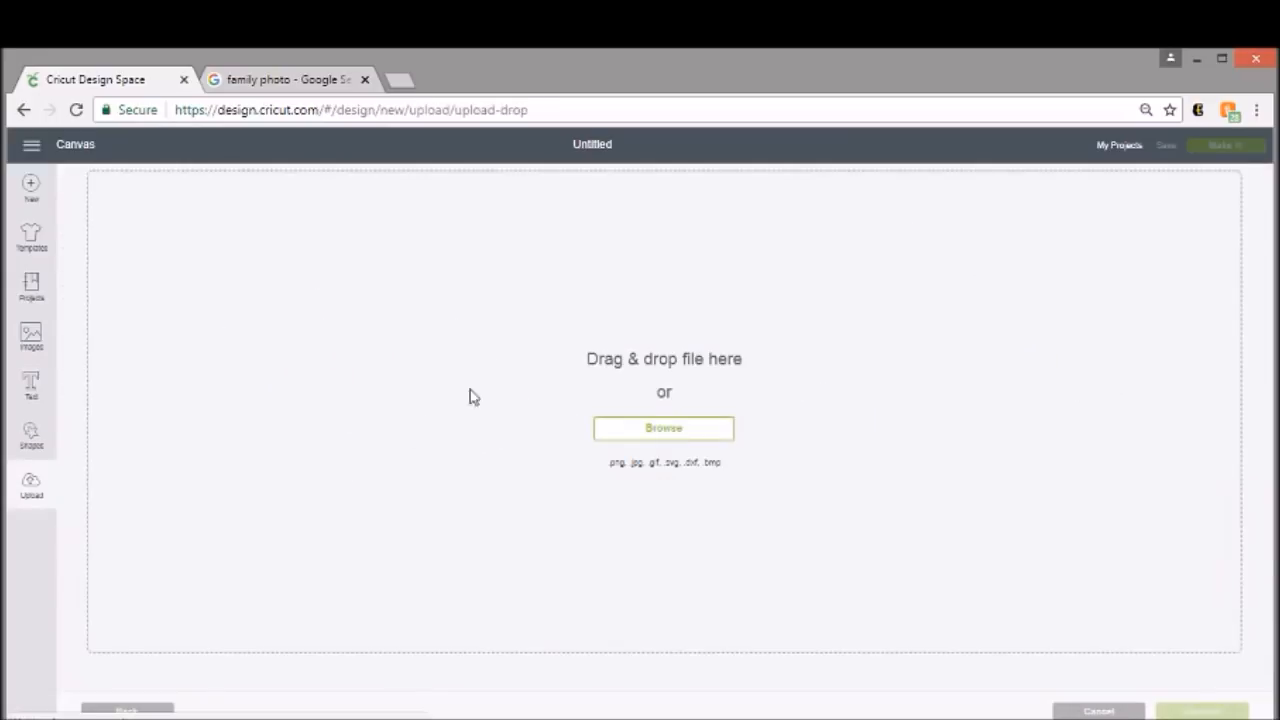
{"action": "left_click", "coordinate": [664, 440]}
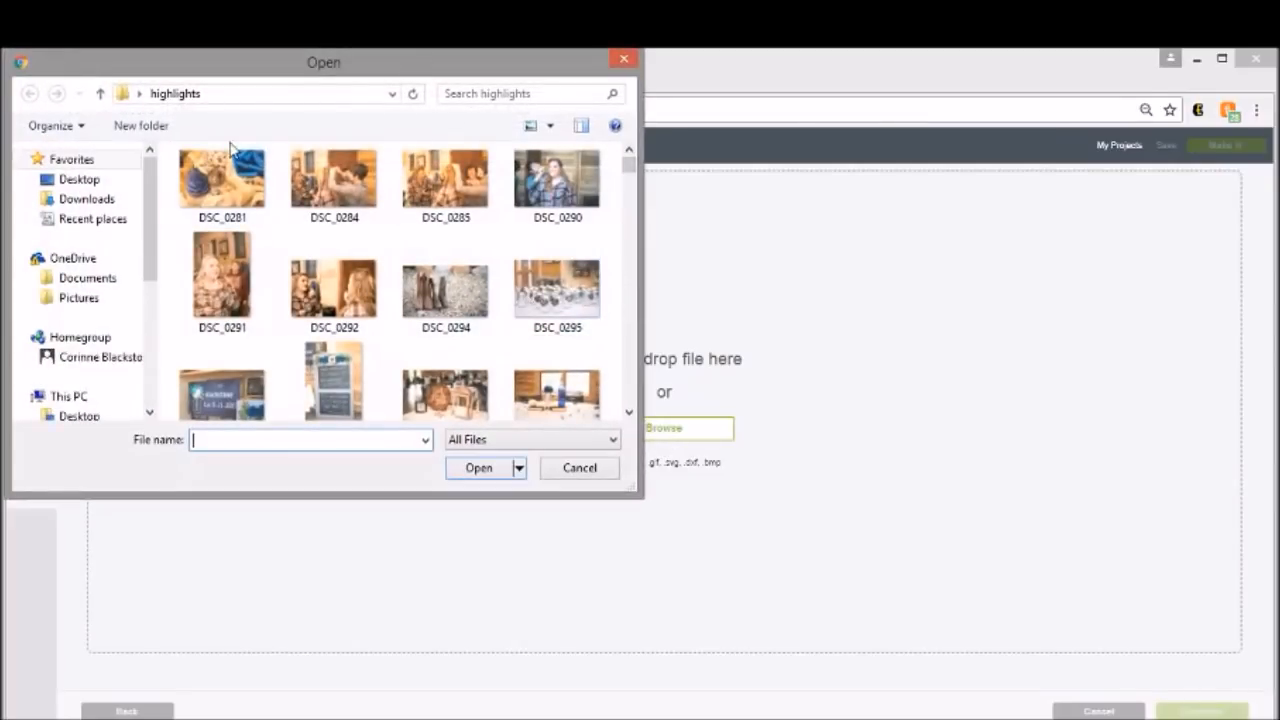
{"action": "left_click", "coordinate": [76, 180]}
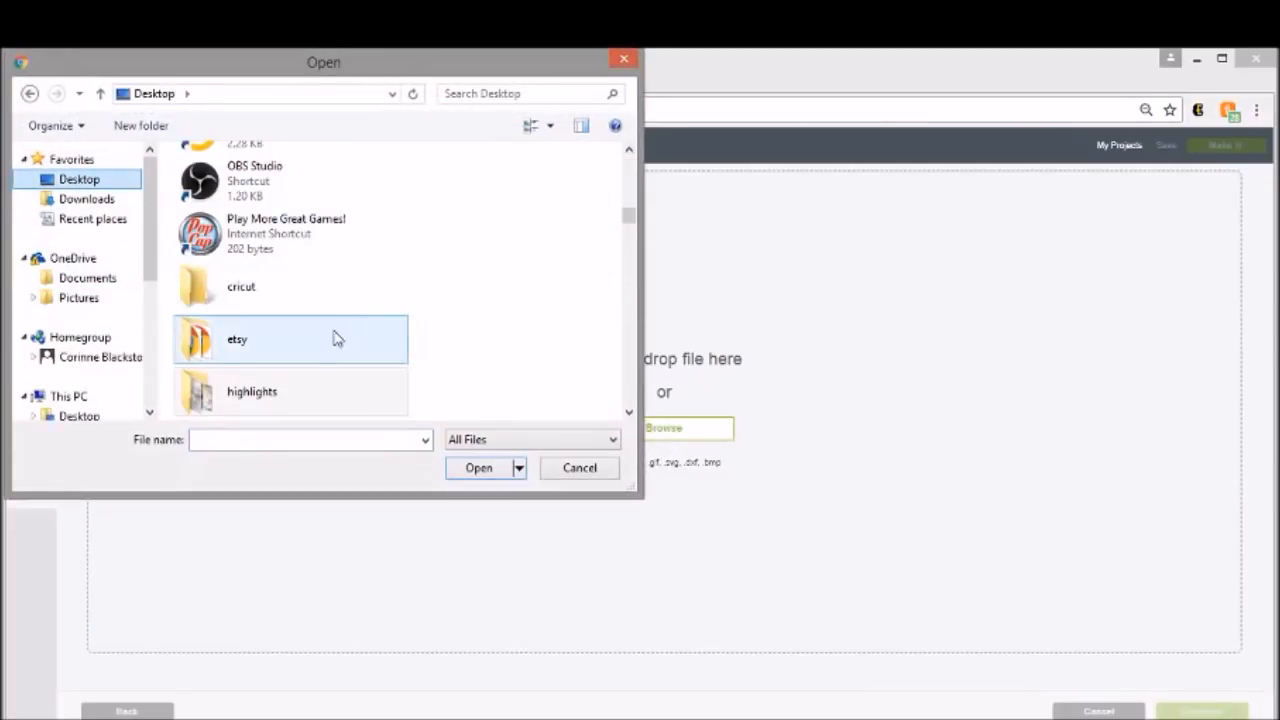
{"action": "double_click", "coordinate": [260, 290]}
{"action": "scroll", "coordinate": [311, 294], "scroll_direction": "down", "scroll_amount": 3}
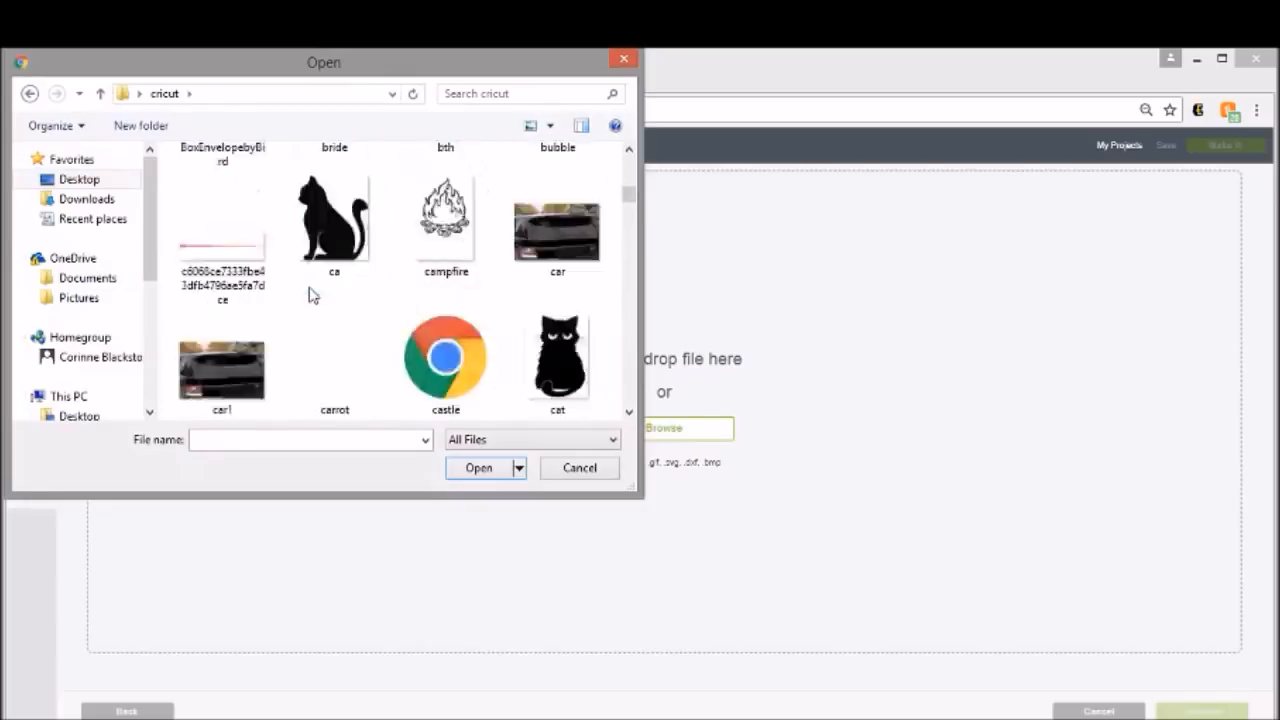
{"action": "scroll", "coordinate": [311, 294], "scroll_direction": "down", "scroll_amount": 12}
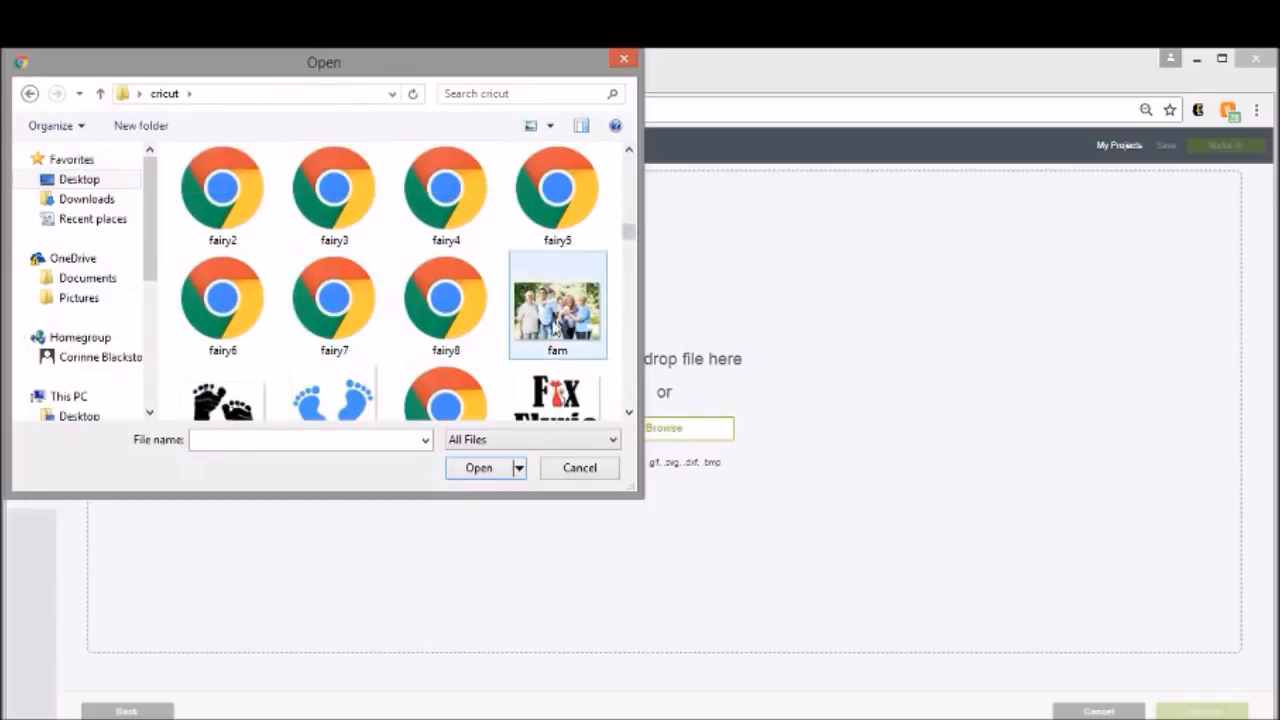
{"action": "double_click", "coordinate": [555, 318]}
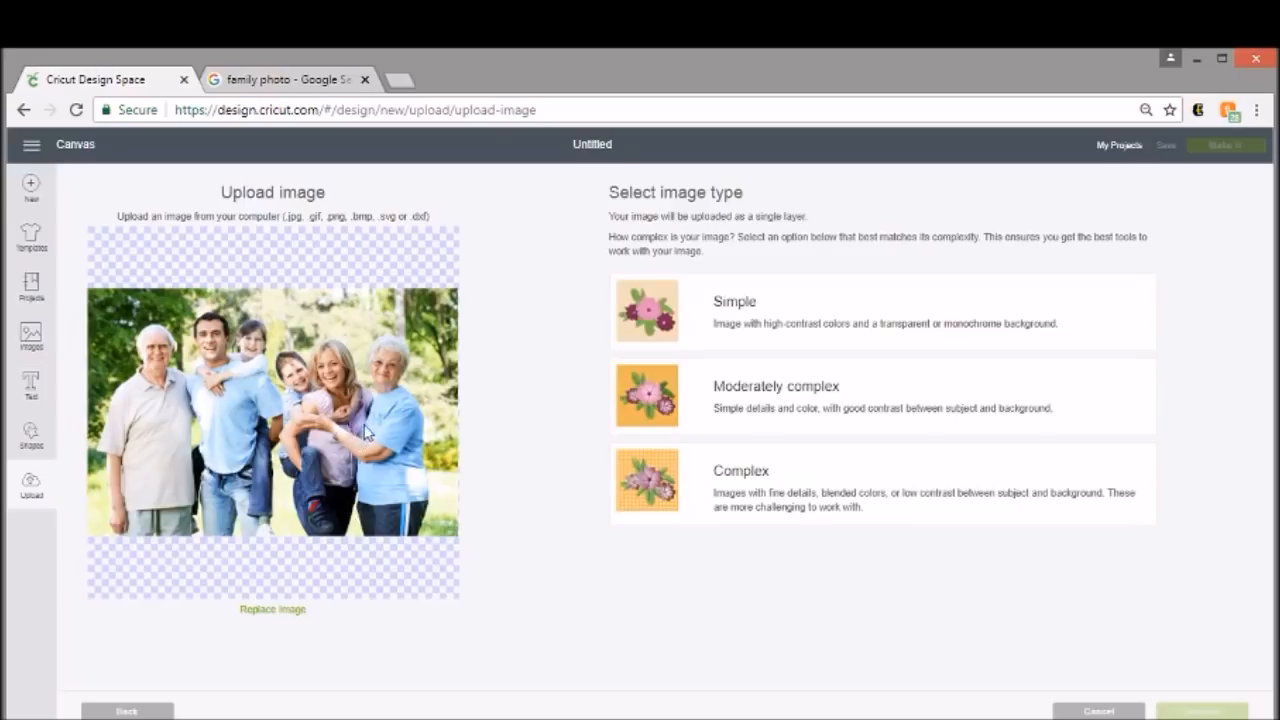
Step: Set the image type to Complex, keep the whole photo without erasing, and save it as a print then cut image named fam
{"action": "left_click", "coordinate": [792, 513]}
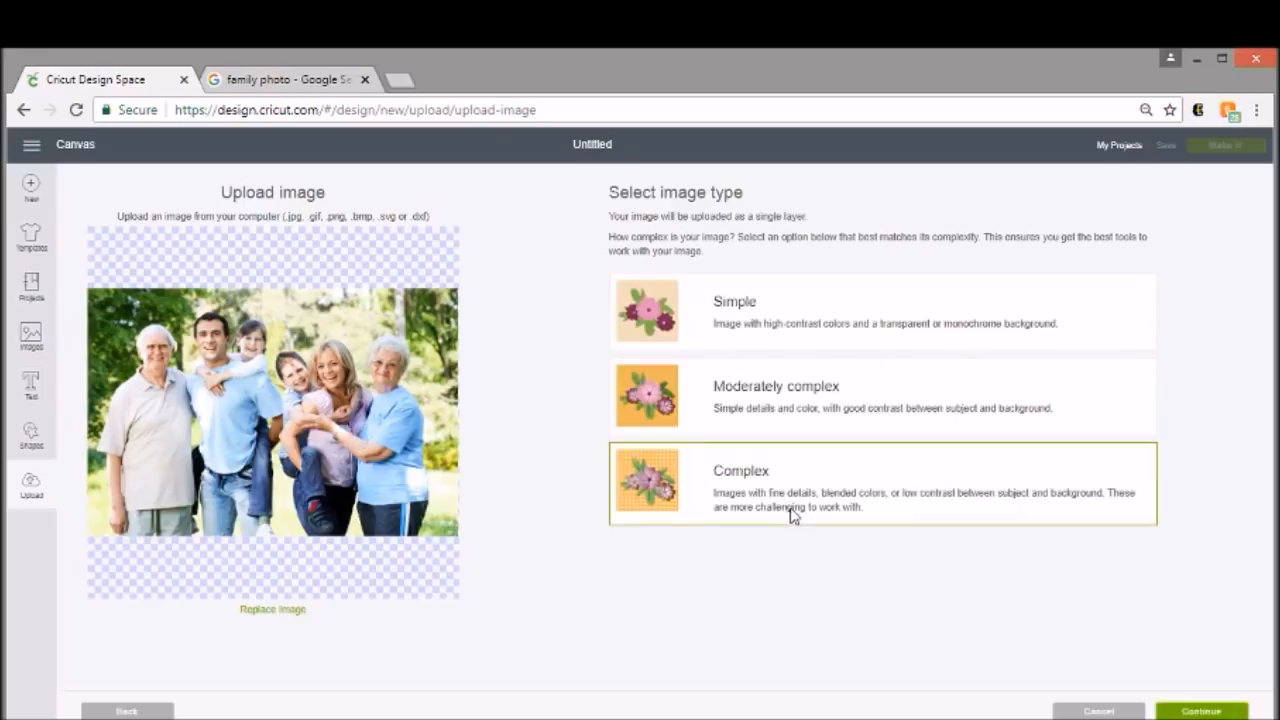
{"action": "left_click", "coordinate": [1224, 712]}
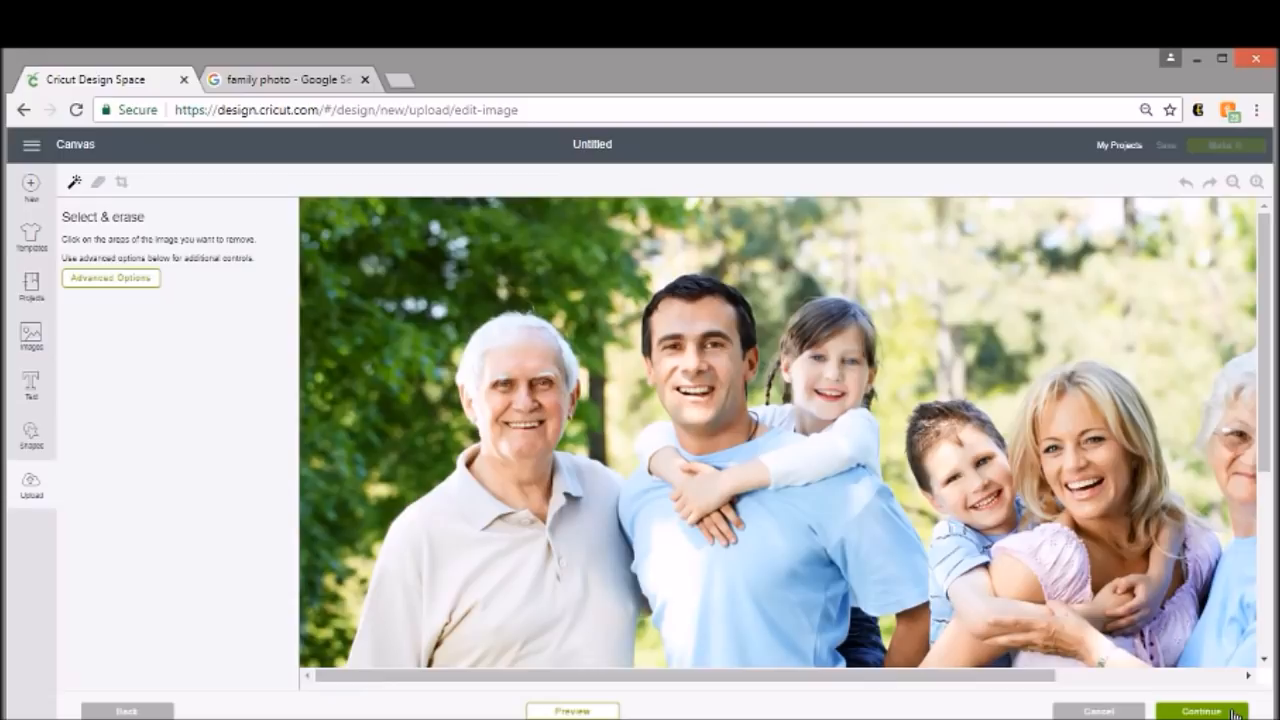
{"action": "left_click", "coordinate": [1201, 711]}
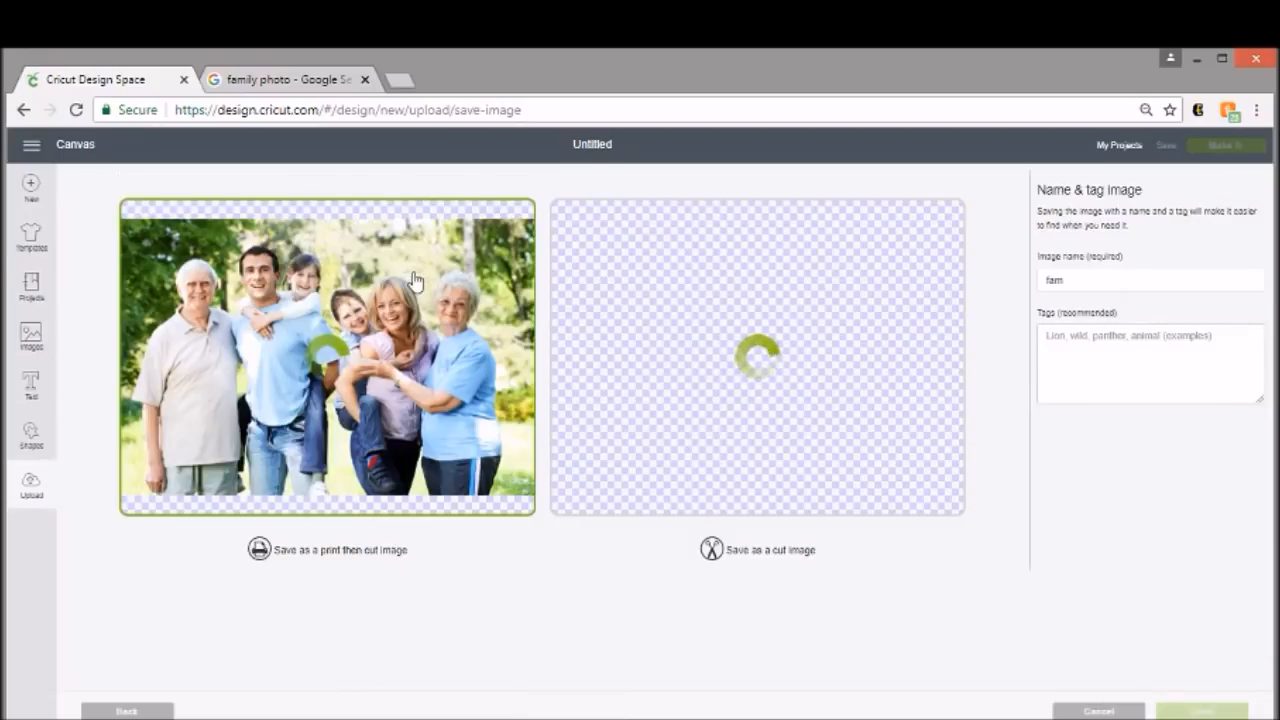
{"action": "left_click", "coordinate": [1195, 708]}
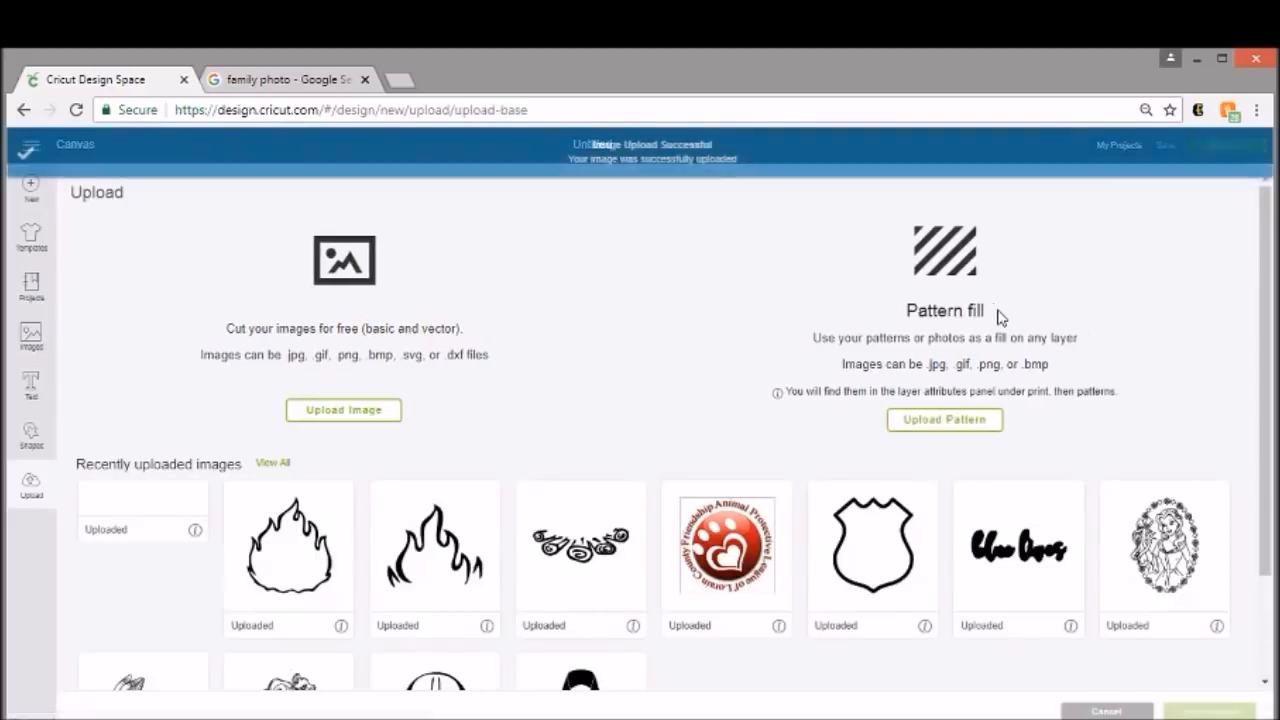
Step: Insert the uploaded family photo onto the canvas and move it up to about X 2.44, Y 0.86
{"action": "left_click", "coordinate": [168, 512]}
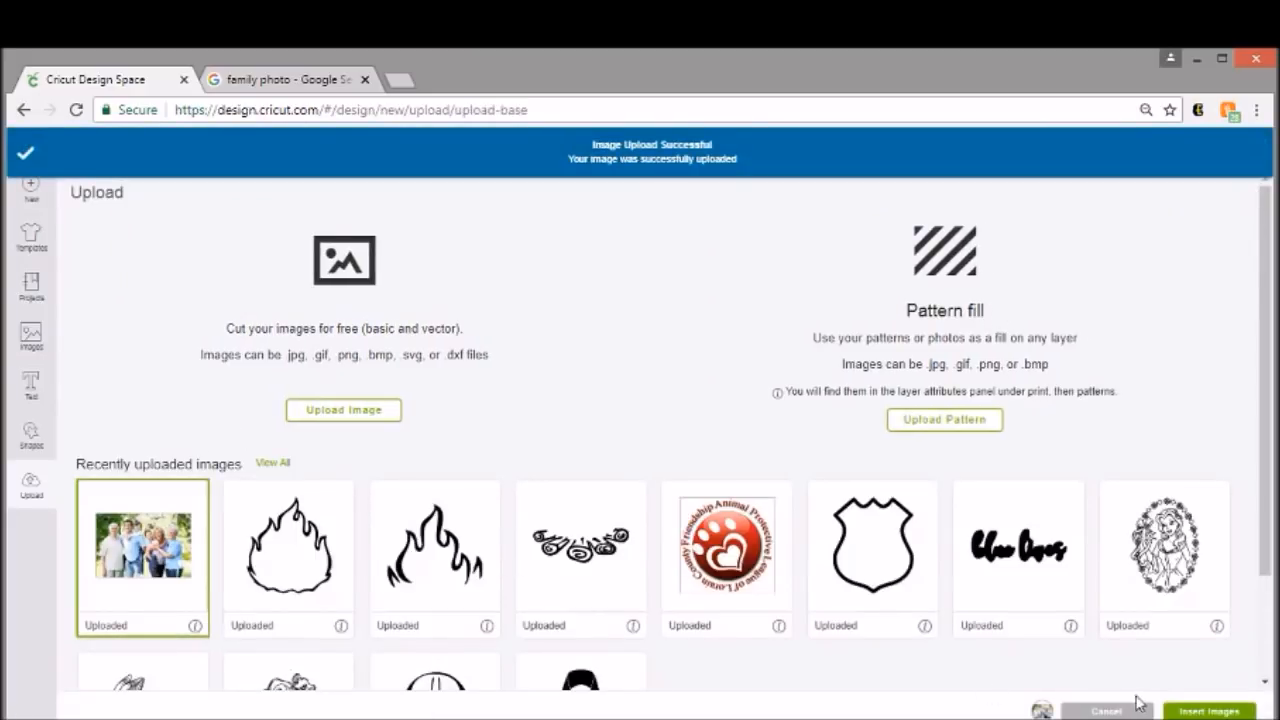
{"action": "left_click", "coordinate": [1184, 711]}
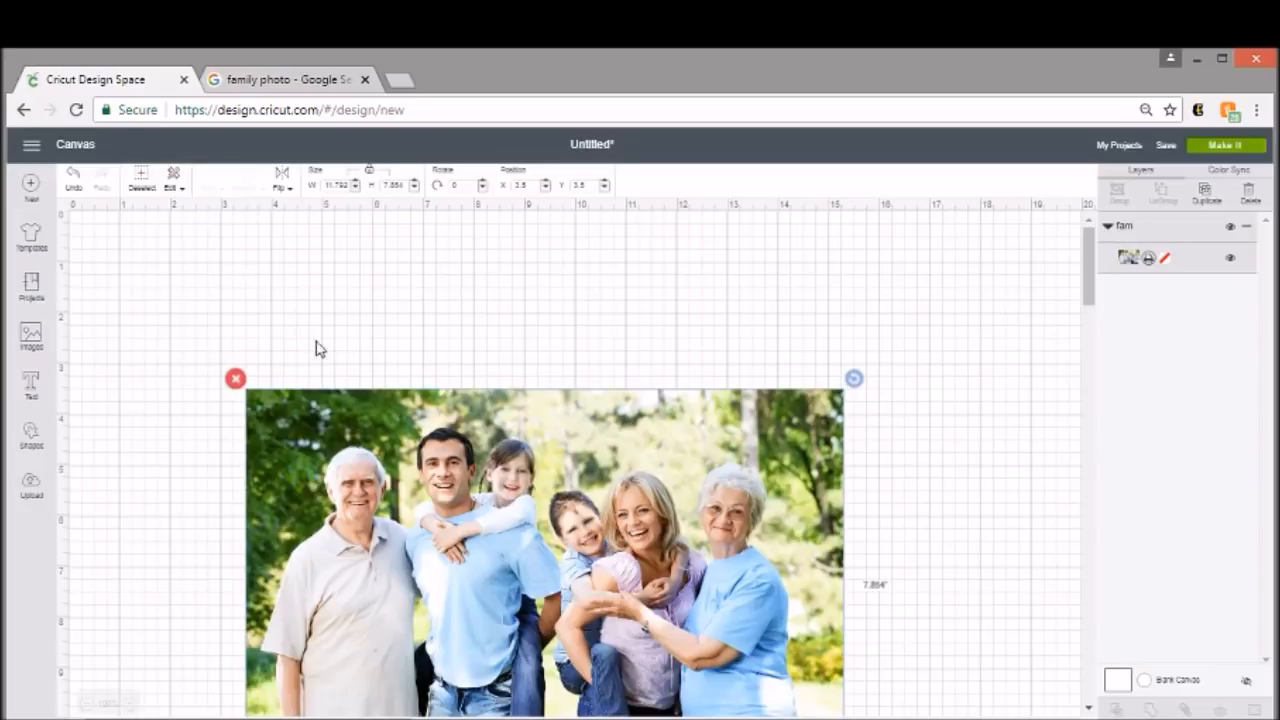
{"action": "left_click_drag", "start_coordinate": [473, 503], "coordinate": [420, 370]}
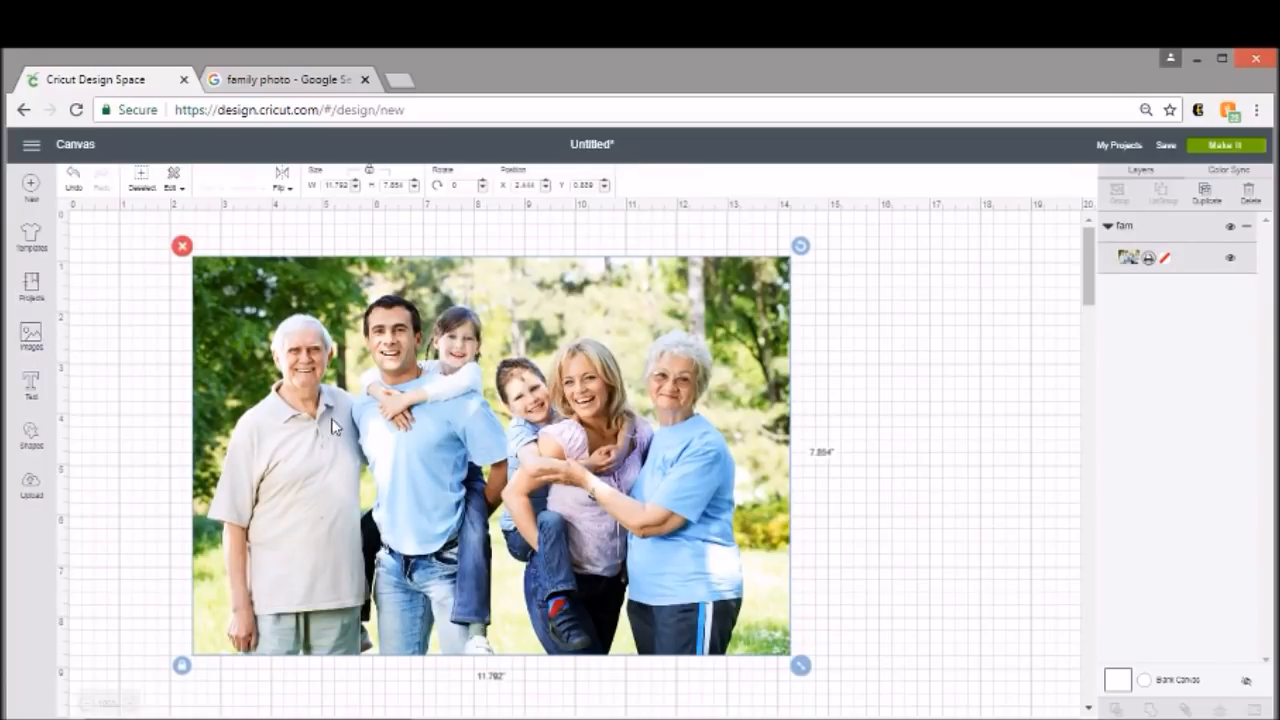
Step: Add a text object reading "FAMILY" to the canvas
{"action": "left_click", "coordinate": [31, 386]}
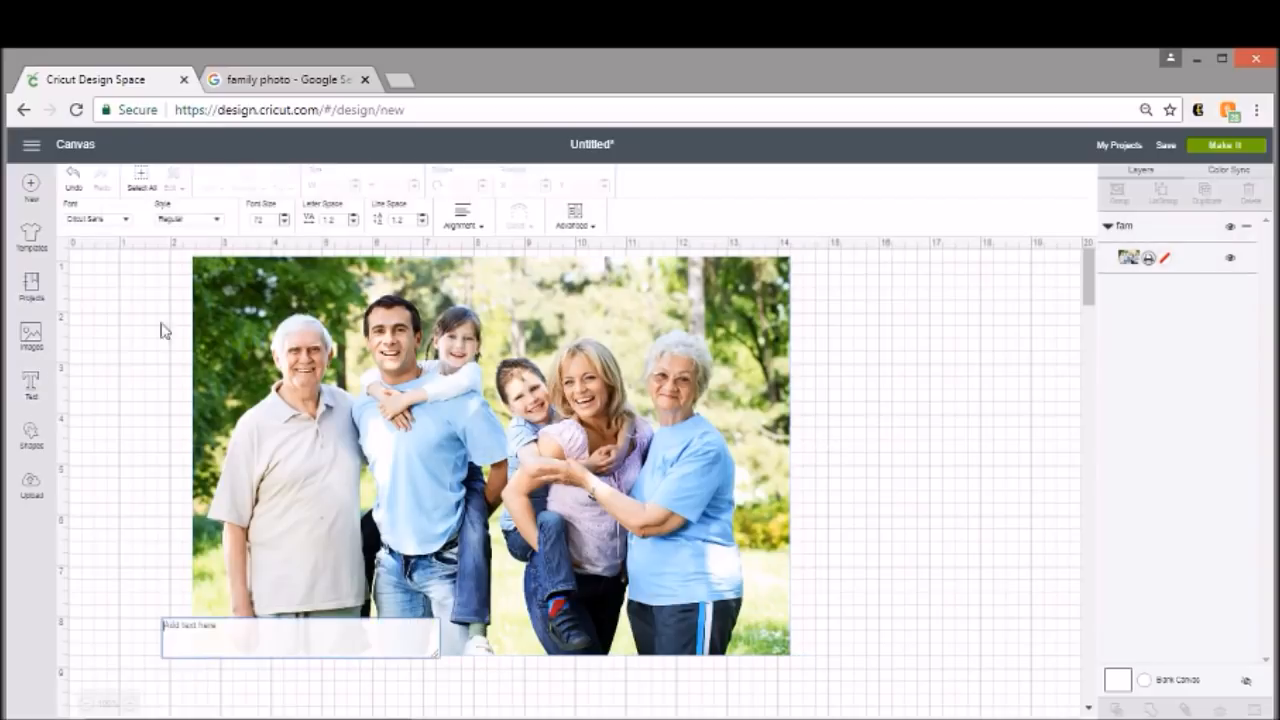
{"action": "type", "text": "FAMILY"}
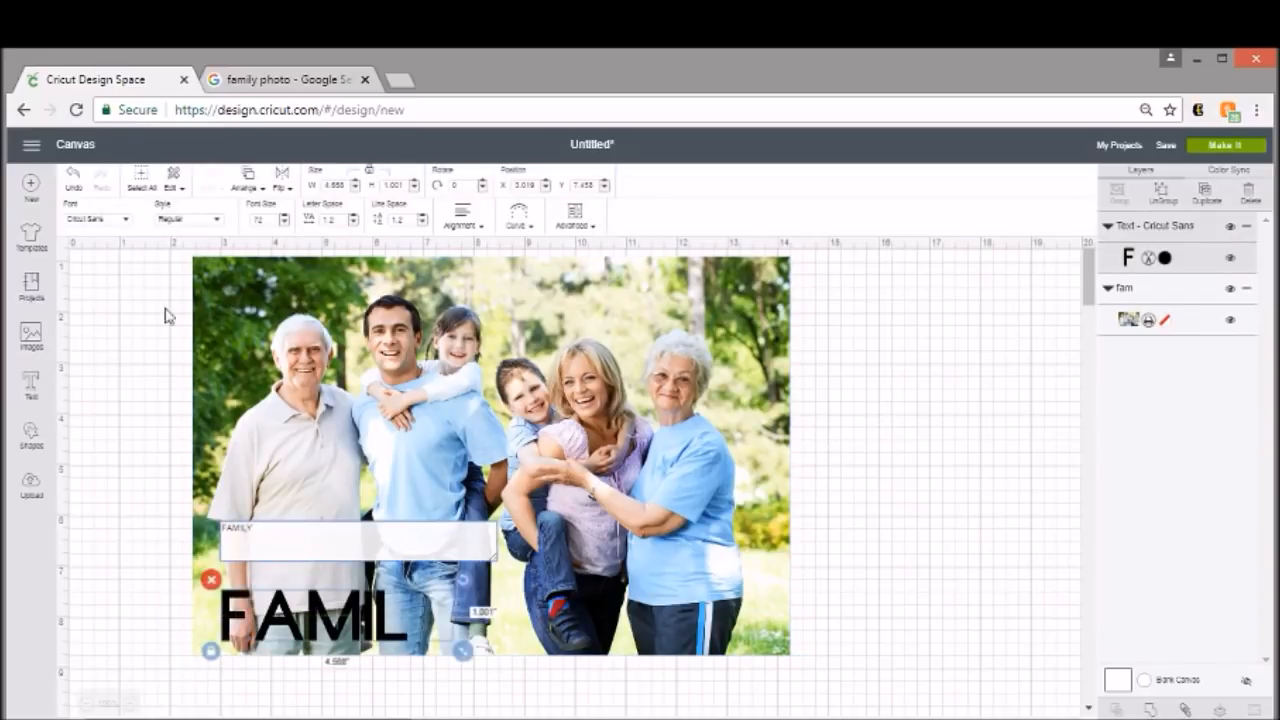
Step: Filter the fonts to System and set the FAMILY text's font to Bauhaus 93
{"action": "left_click", "coordinate": [110, 224]}
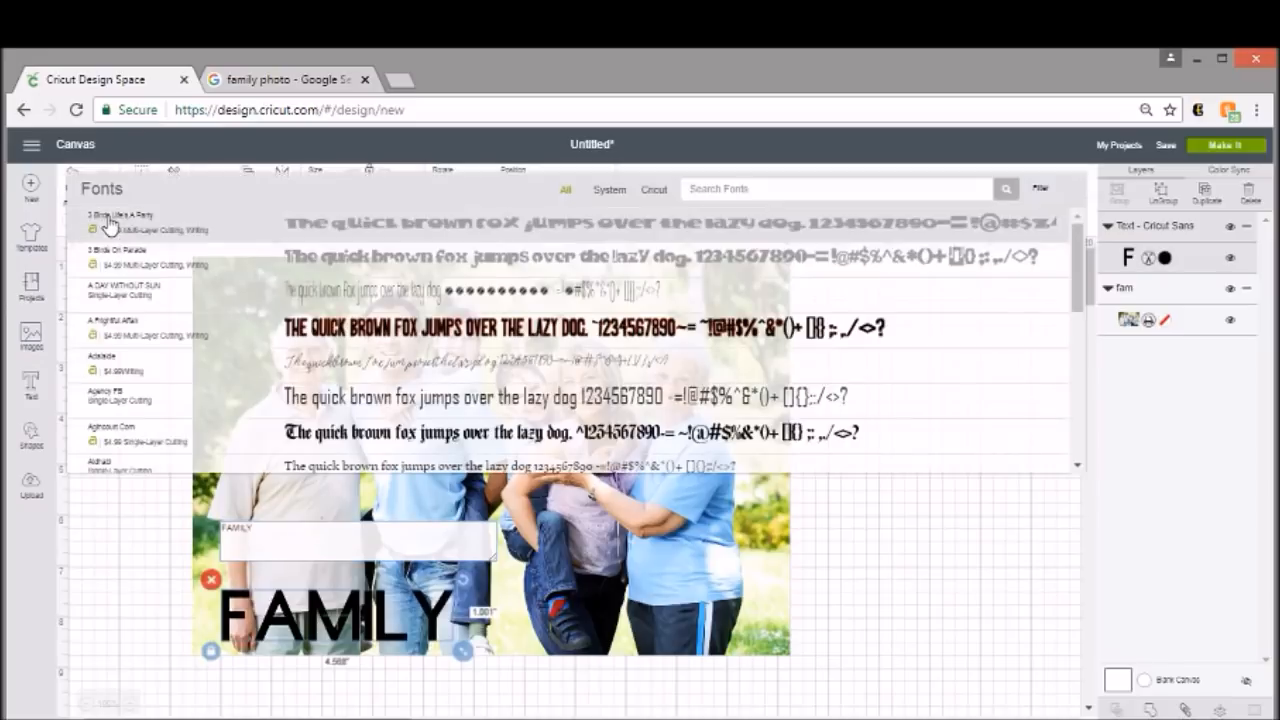
{"action": "left_click", "coordinate": [609, 192]}
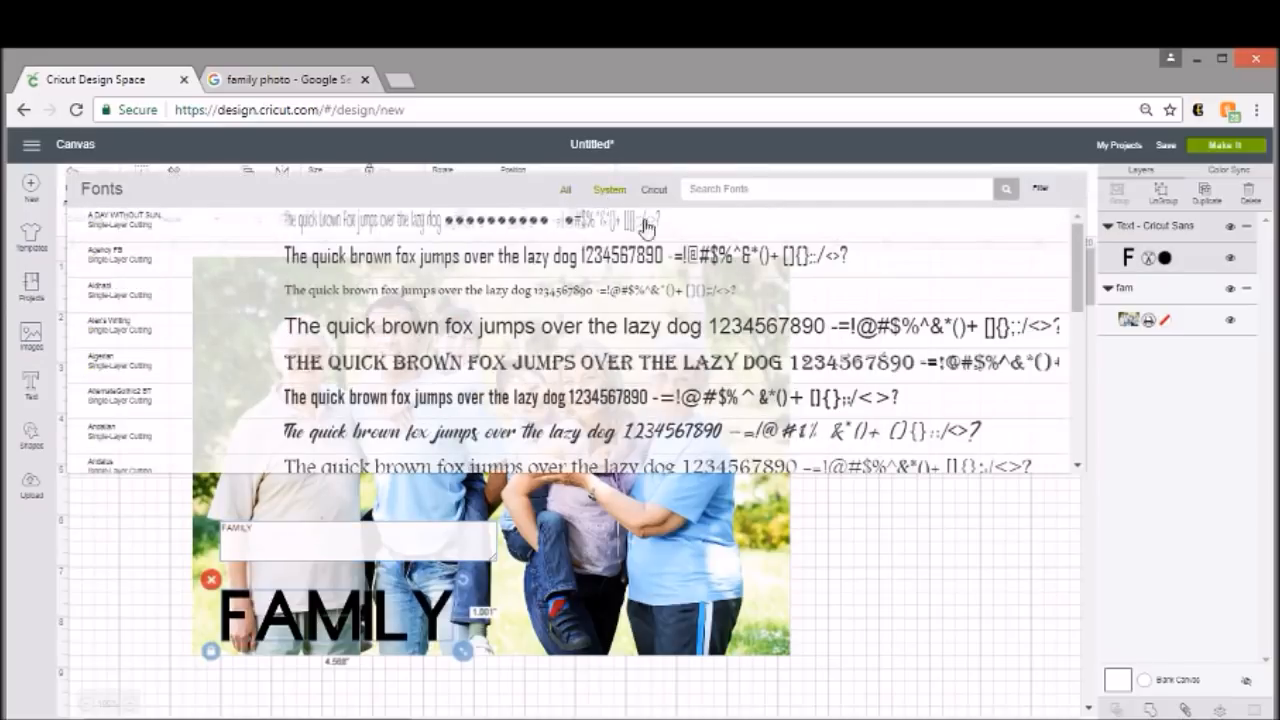
{"action": "scroll", "coordinate": [748, 272], "scroll_direction": "down", "scroll_amount": 10}
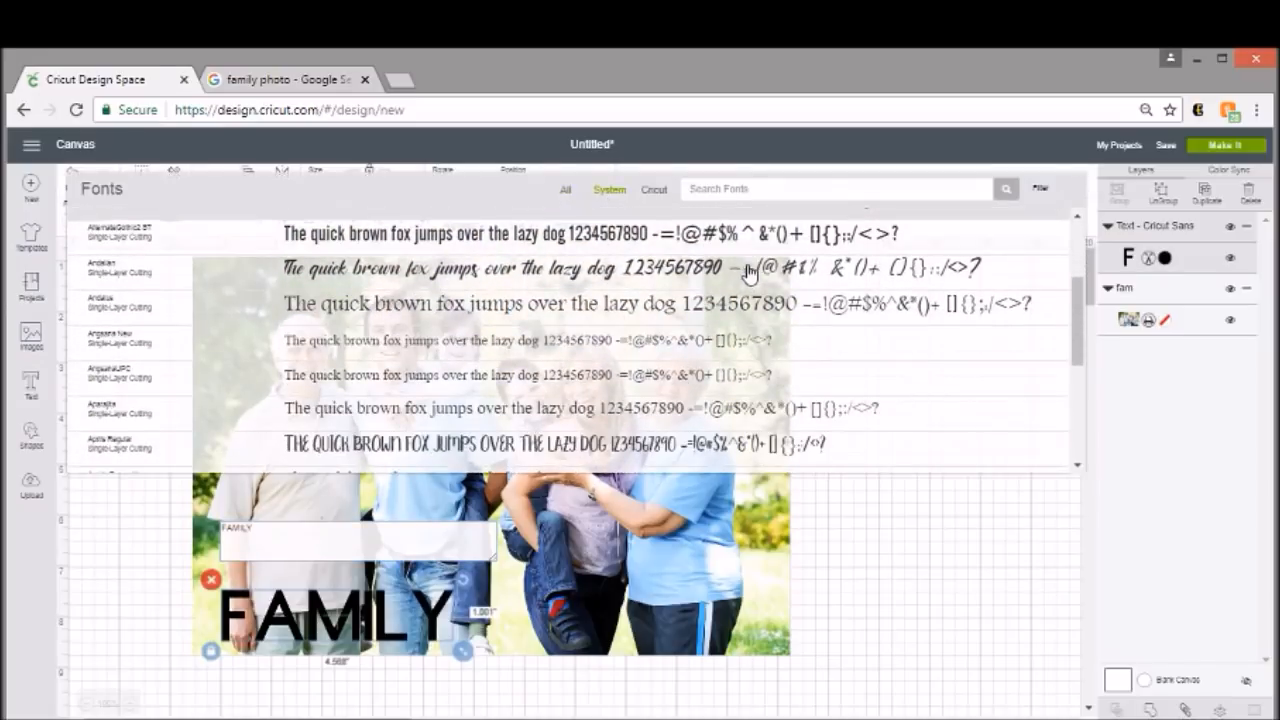
{"action": "scroll", "coordinate": [752, 266], "scroll_direction": "down", "scroll_amount": 3}
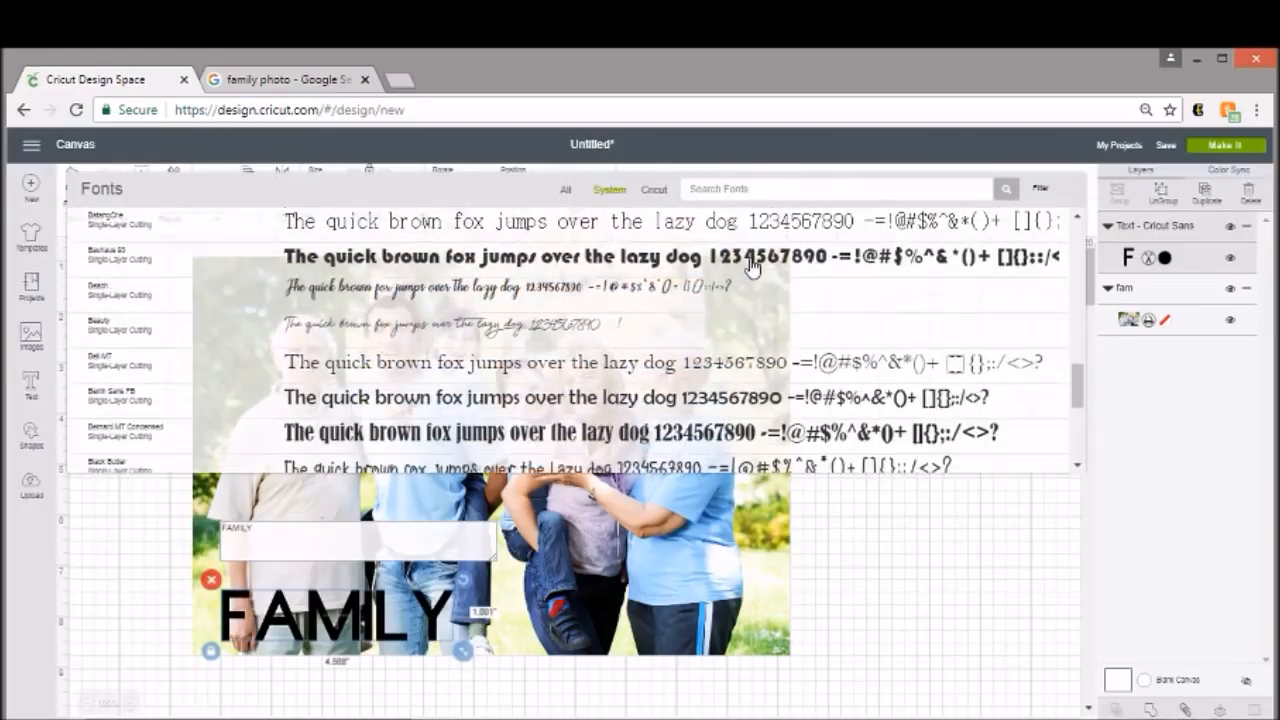
{"action": "left_click", "coordinate": [753, 251]}
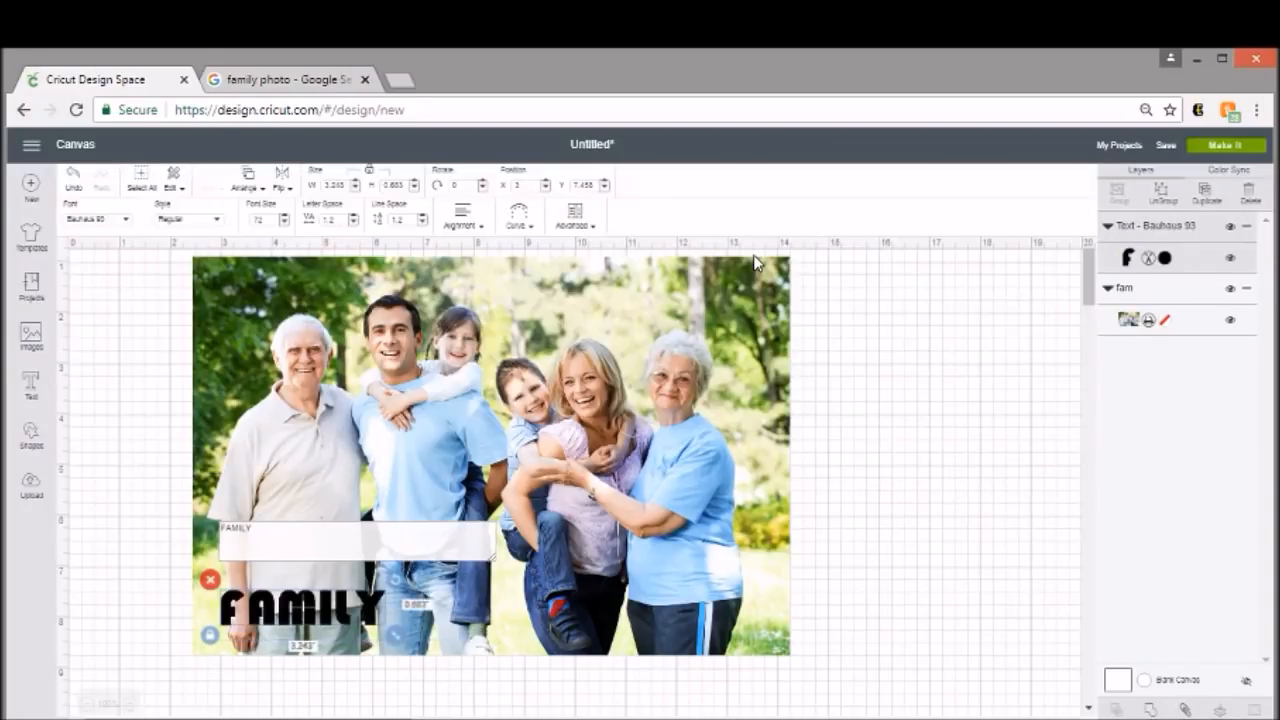
Step: Change the FAMILY text's font to the system font Faune Text
{"action": "left_click", "coordinate": [90, 228]}
{"action": "scroll", "coordinate": [495, 303], "scroll_direction": "down", "scroll_amount": 15}
{"action": "scroll", "coordinate": [495, 303], "scroll_direction": "down", "scroll_amount": 10}
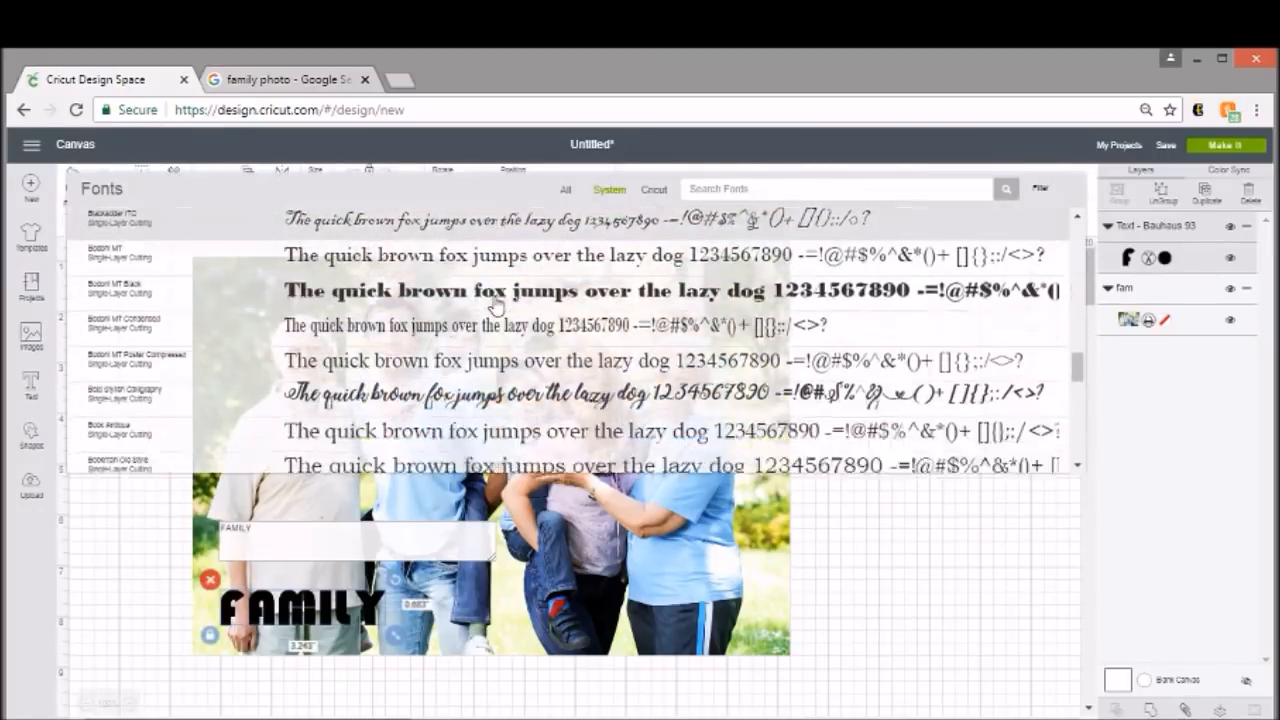
{"action": "scroll", "coordinate": [495, 303], "scroll_direction": "down", "scroll_amount": 10}
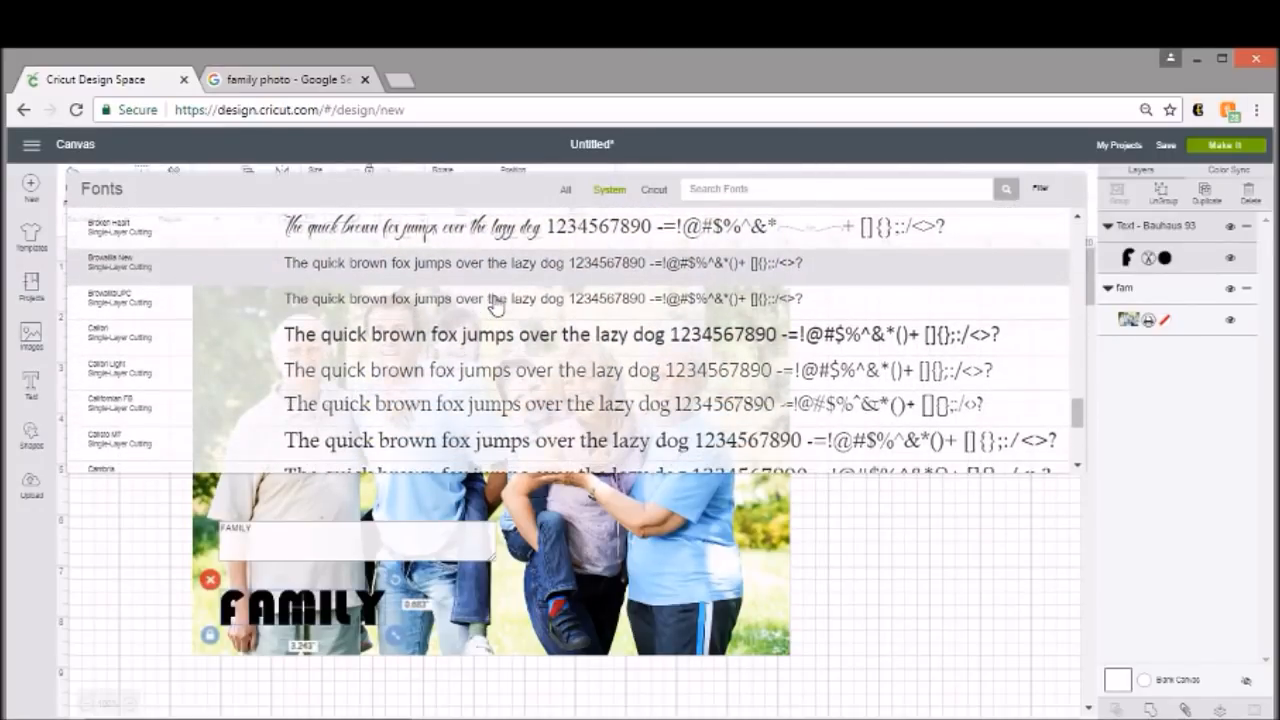
{"action": "scroll", "coordinate": [495, 303], "scroll_direction": "down", "scroll_amount": 10}
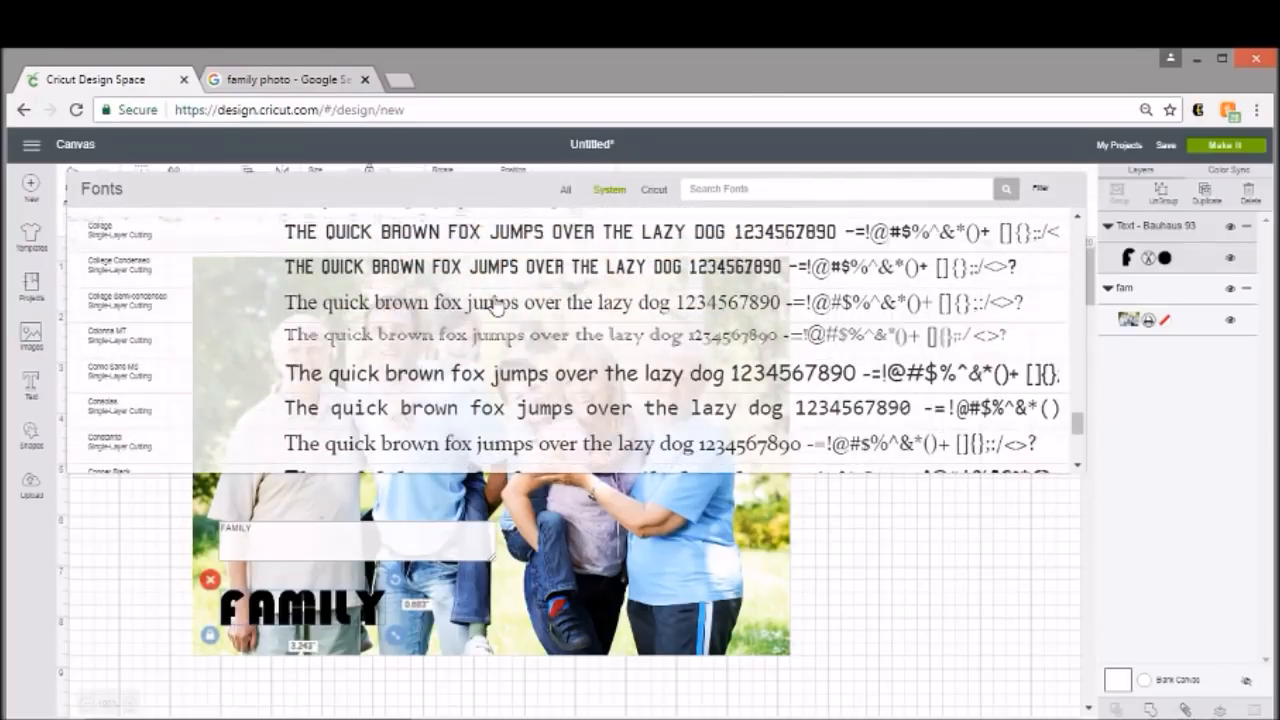
{"action": "scroll", "coordinate": [495, 303], "scroll_direction": "down", "scroll_amount": 10}
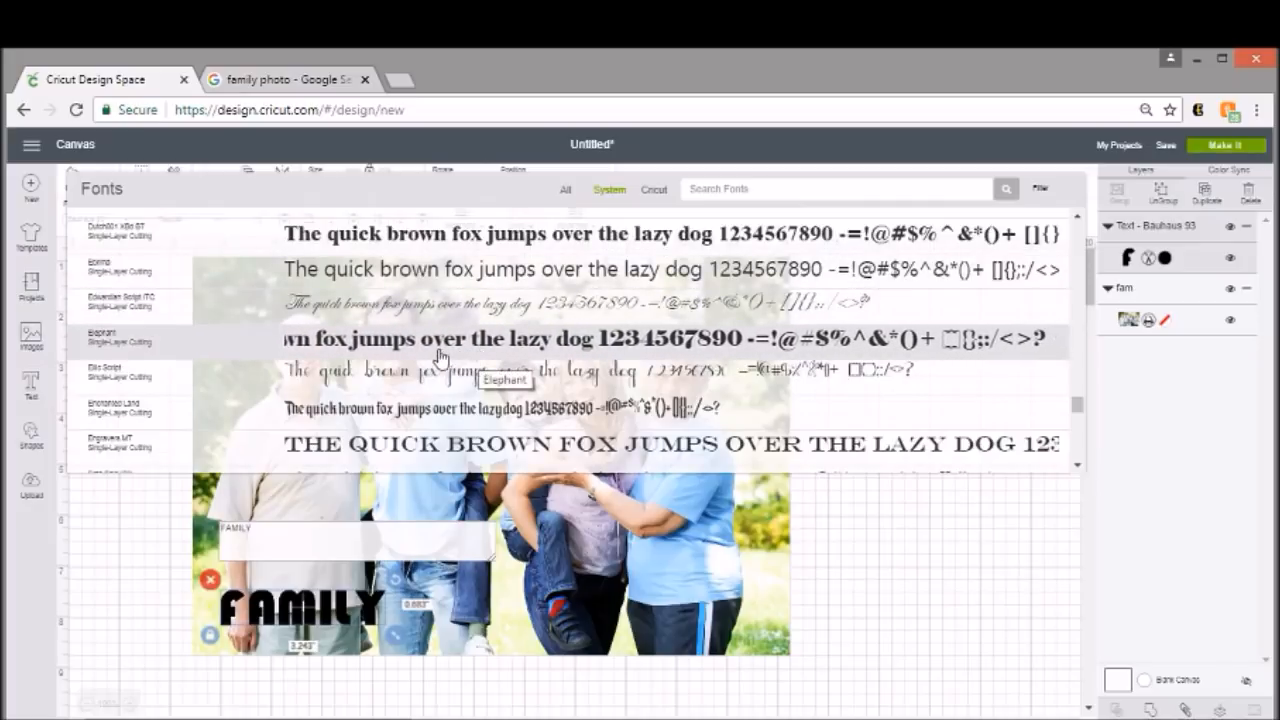
{"action": "scroll", "coordinate": [519, 380], "scroll_direction": "down", "scroll_amount": 5}
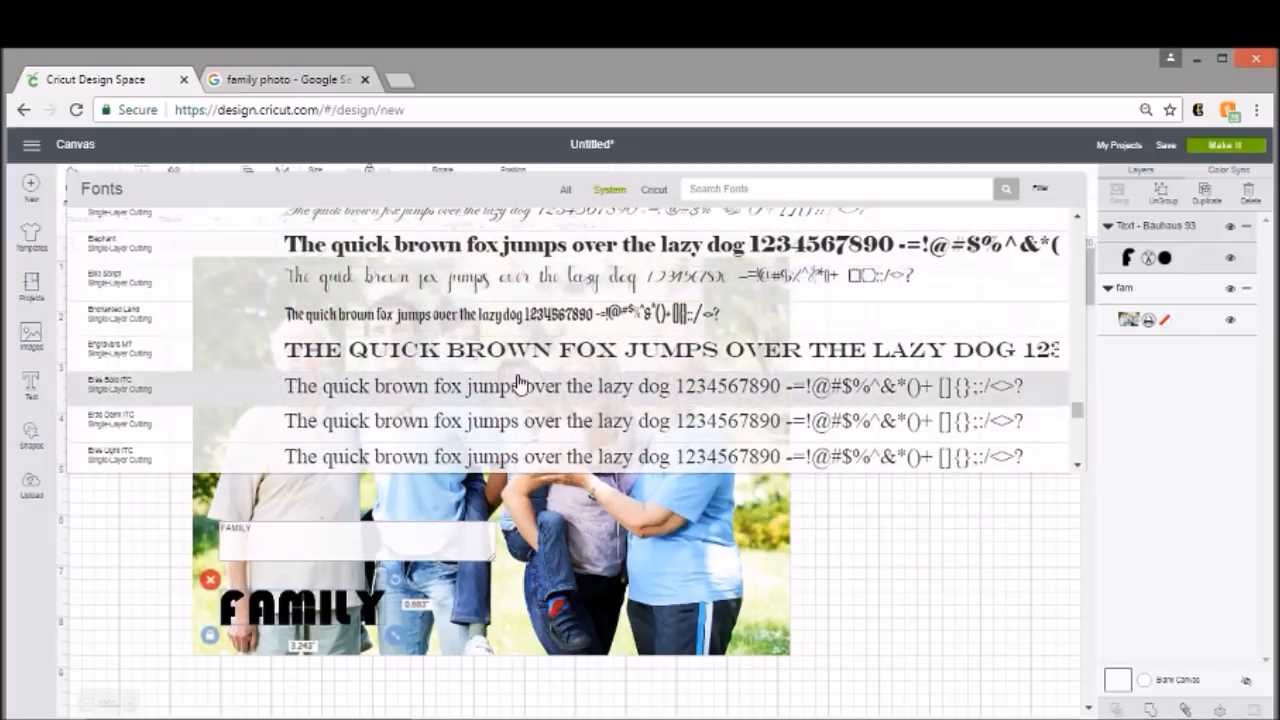
{"action": "scroll", "coordinate": [453, 318], "scroll_direction": "down", "scroll_amount": 1}
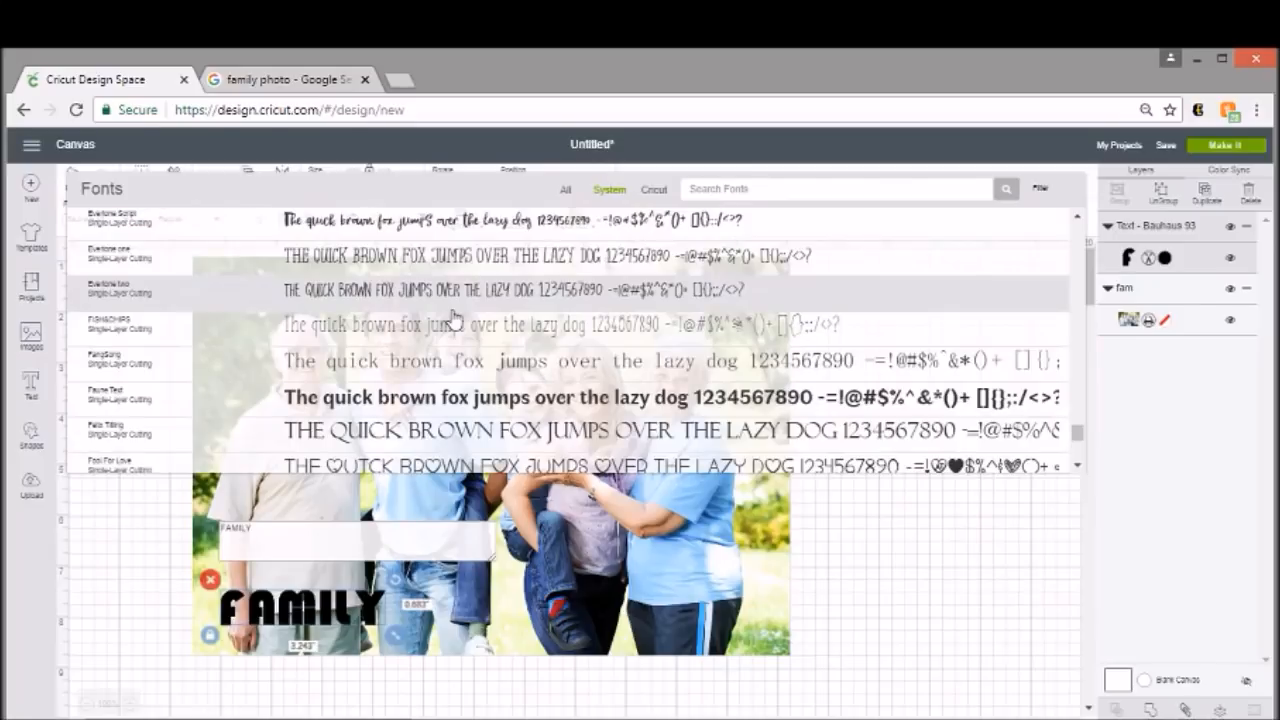
{"action": "scroll", "coordinate": [458, 316], "scroll_direction": "down", "scroll_amount": 4}
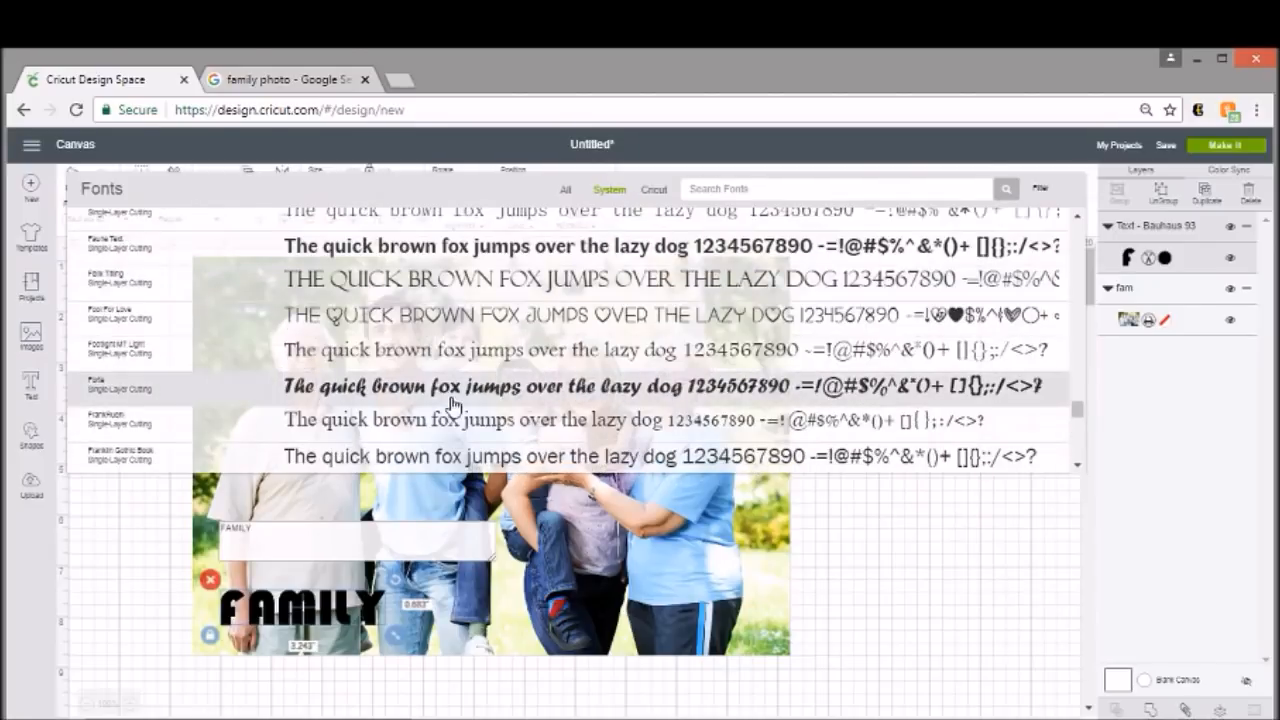
{"action": "left_click", "coordinate": [427, 257]}
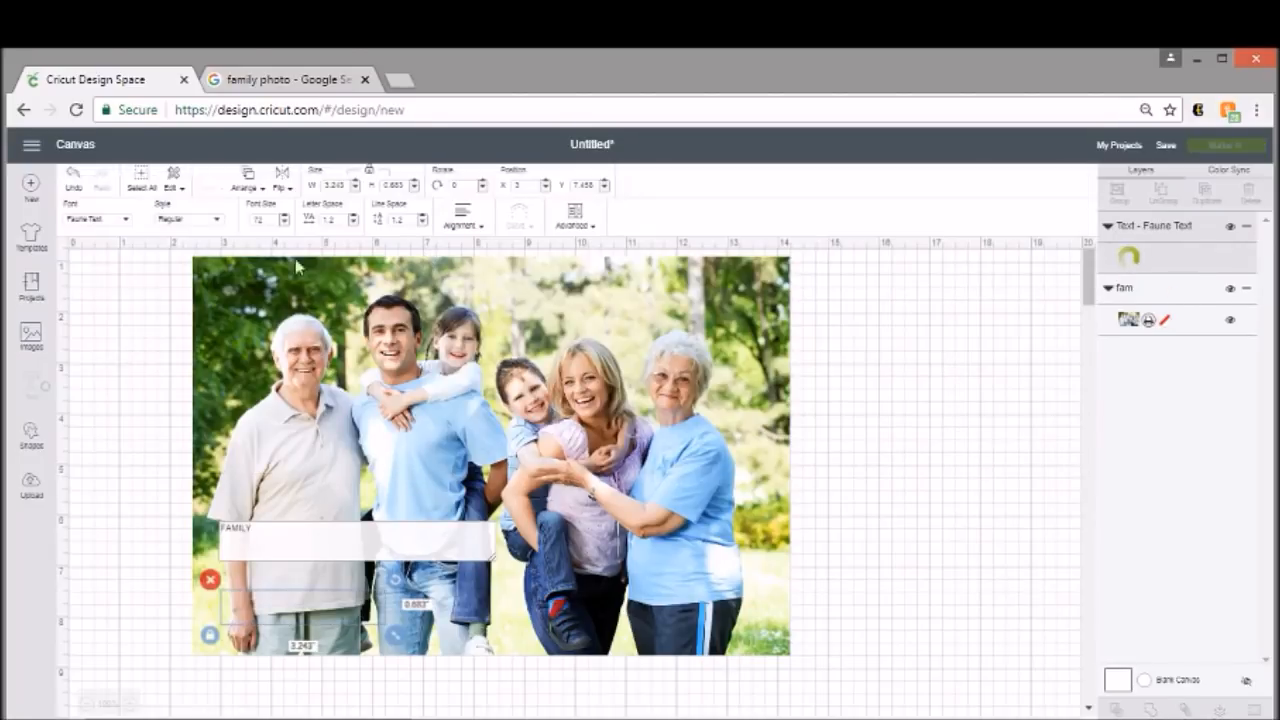
Step: Apply the Bold style to the FAMILY text and change its font to Franklin Gothic Heavy
{"action": "left_click", "coordinate": [208, 221]}
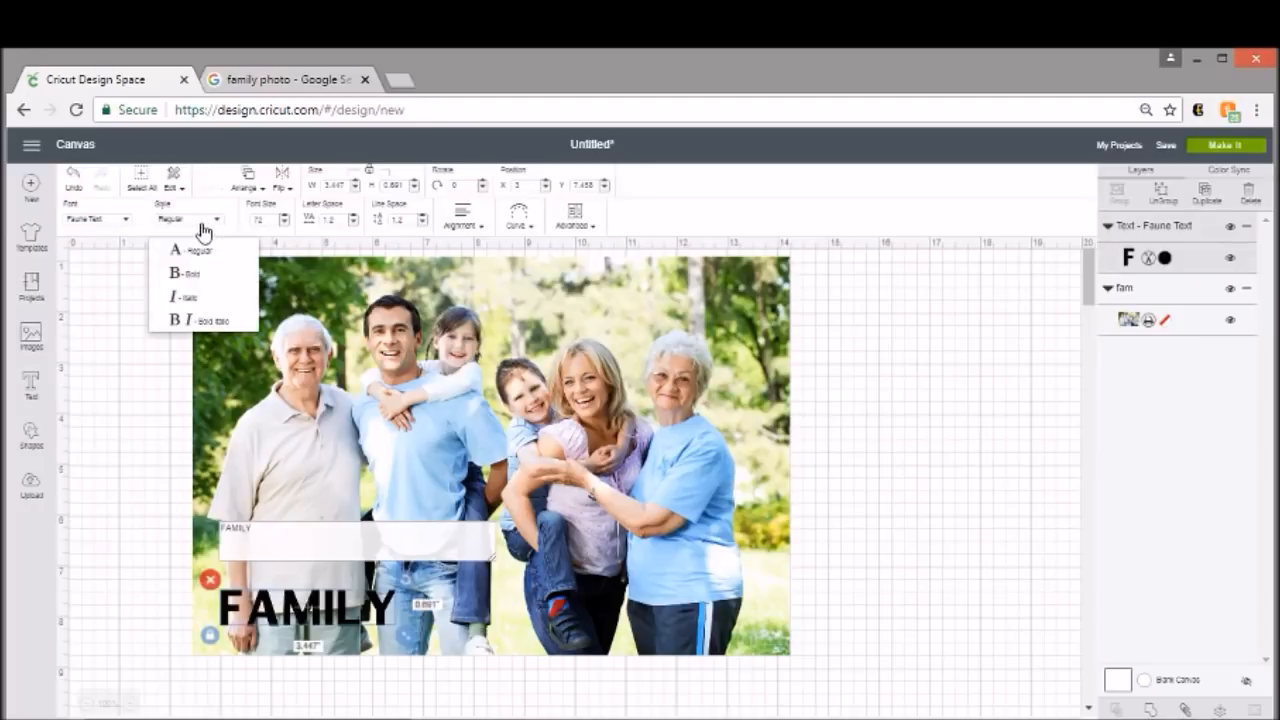
{"action": "left_click", "coordinate": [186, 276]}
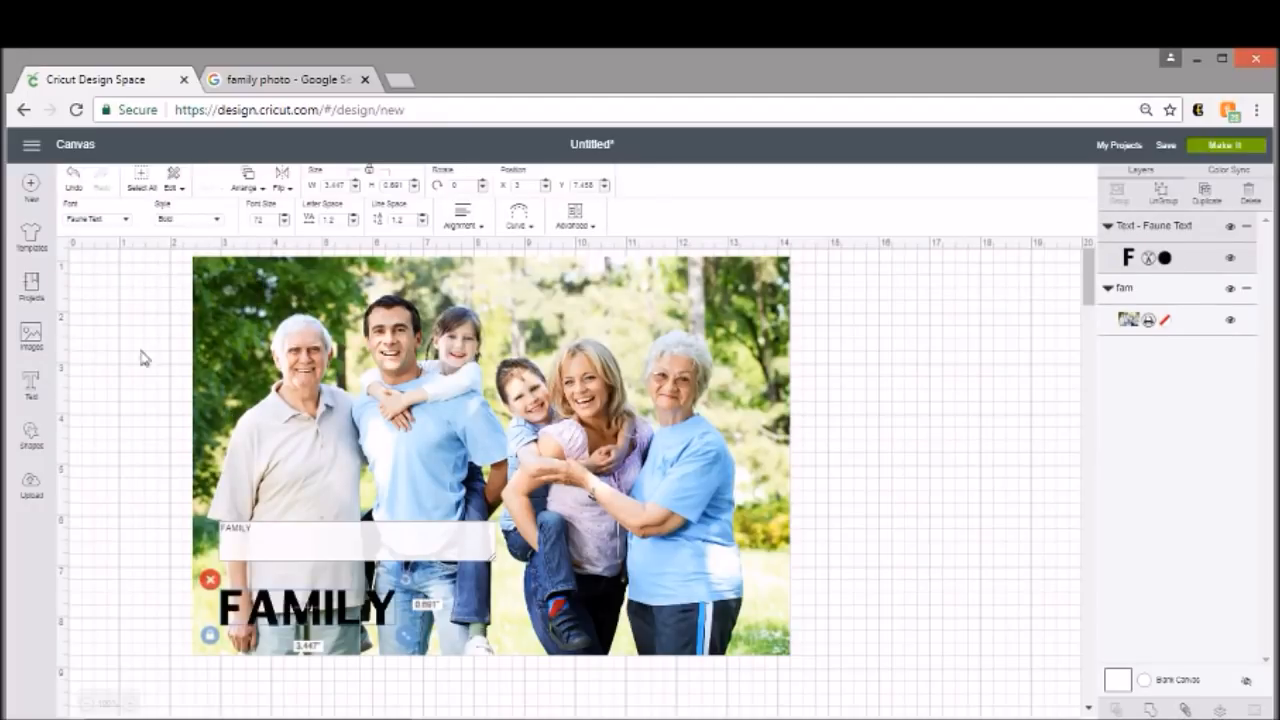
{"action": "left_click", "coordinate": [107, 222]}
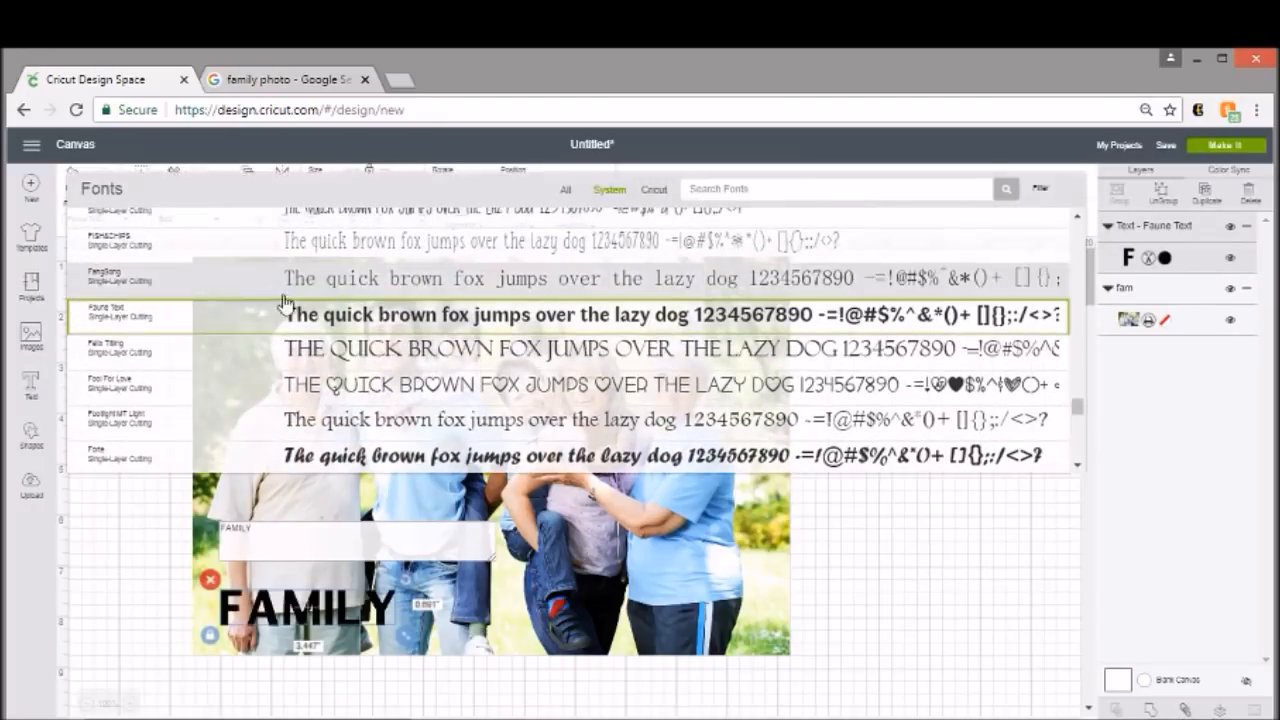
{"action": "scroll", "coordinate": [425, 303], "scroll_direction": "down", "scroll_amount": 2}
{"action": "scroll", "coordinate": [425, 303], "scroll_direction": "down", "scroll_amount": 3}
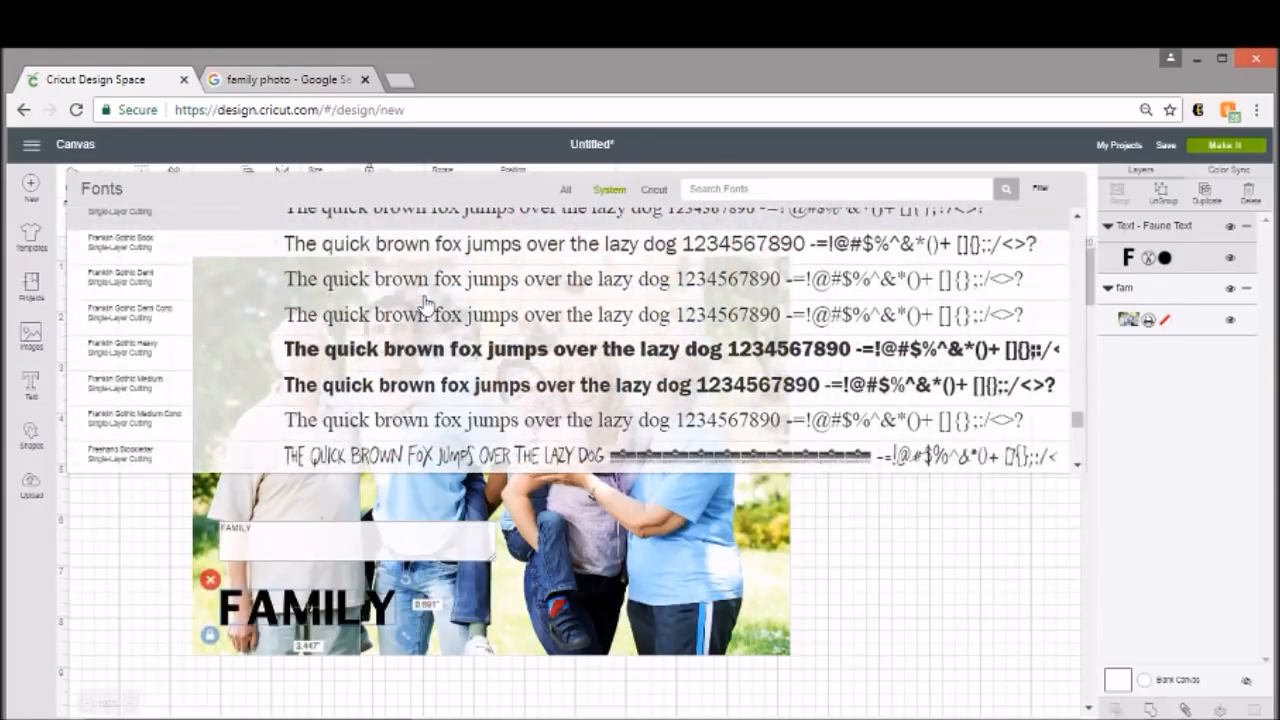
{"action": "left_click", "coordinate": [433, 345]}
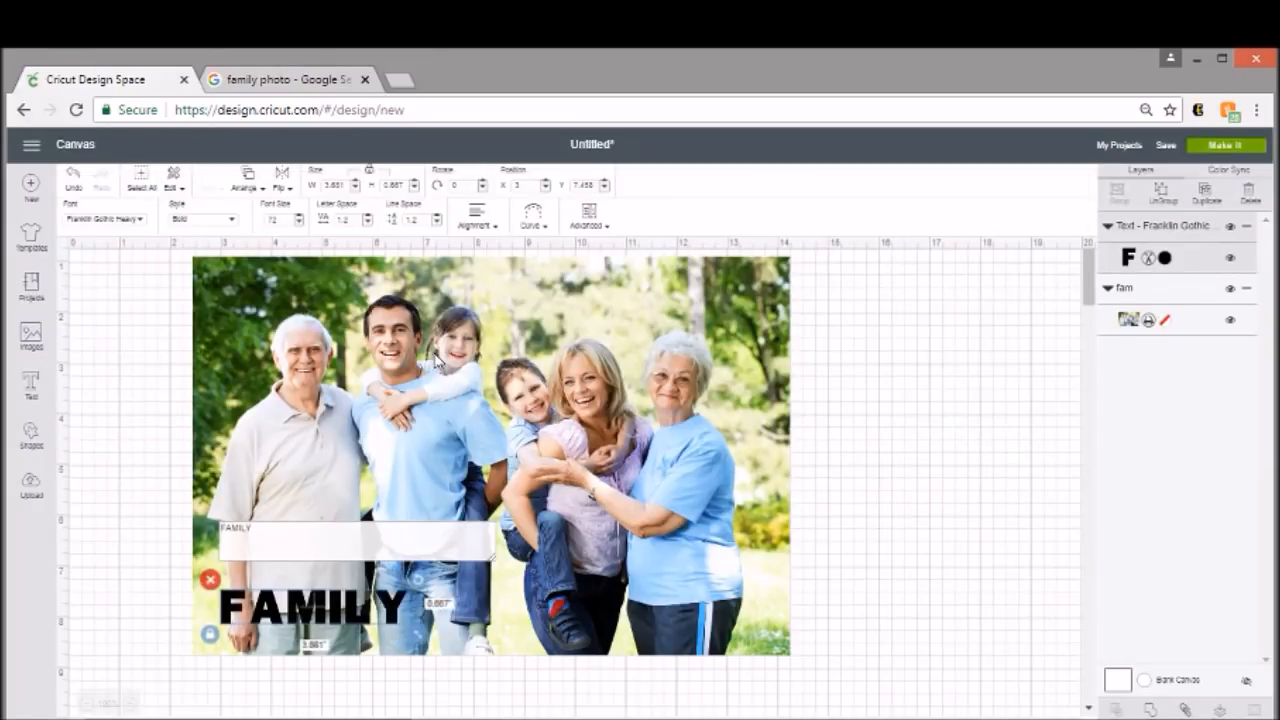
Step: Enlarge the FAMILY text to about 12.7 inches wide and position it across the middle of the photo
{"action": "left_click_drag", "start_coordinate": [381, 612], "coordinate": [974, 616]}
{"action": "left_click_drag", "start_coordinate": [632, 376], "coordinate": [545, 445]}
Step: Change the FAMILY text's font to the system font Haettenschweiler
{"action": "left_click", "coordinate": [118, 220]}
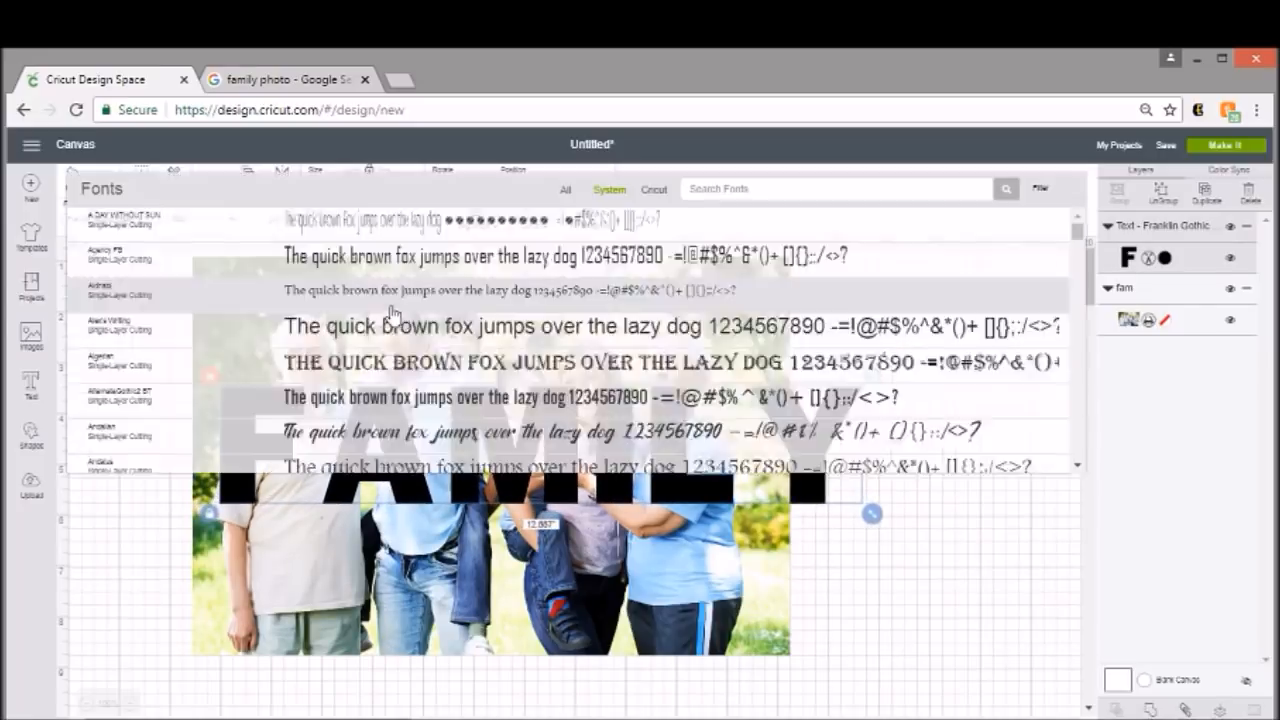
{"action": "scroll", "coordinate": [500, 371], "scroll_direction": "down", "scroll_amount": 5}
{"action": "scroll", "coordinate": [498, 367], "scroll_direction": "down", "scroll_amount": 2}
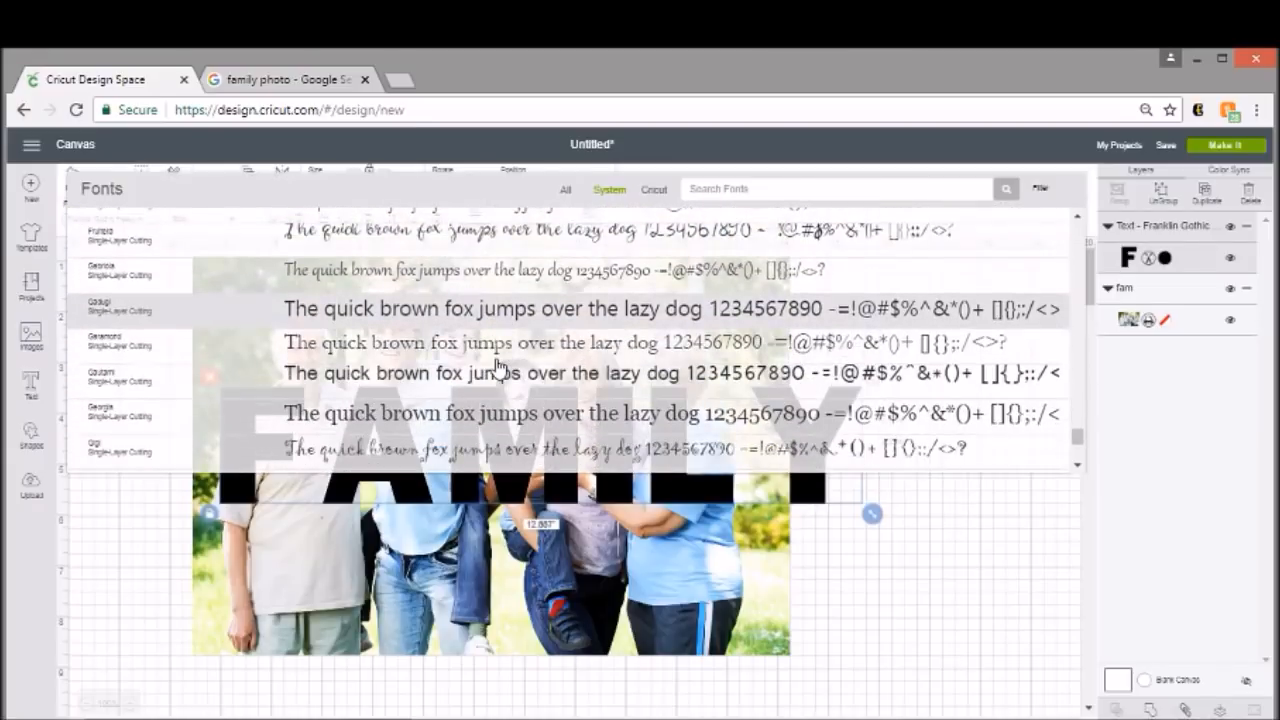
{"action": "scroll", "coordinate": [498, 367], "scroll_direction": "down", "scroll_amount": 3}
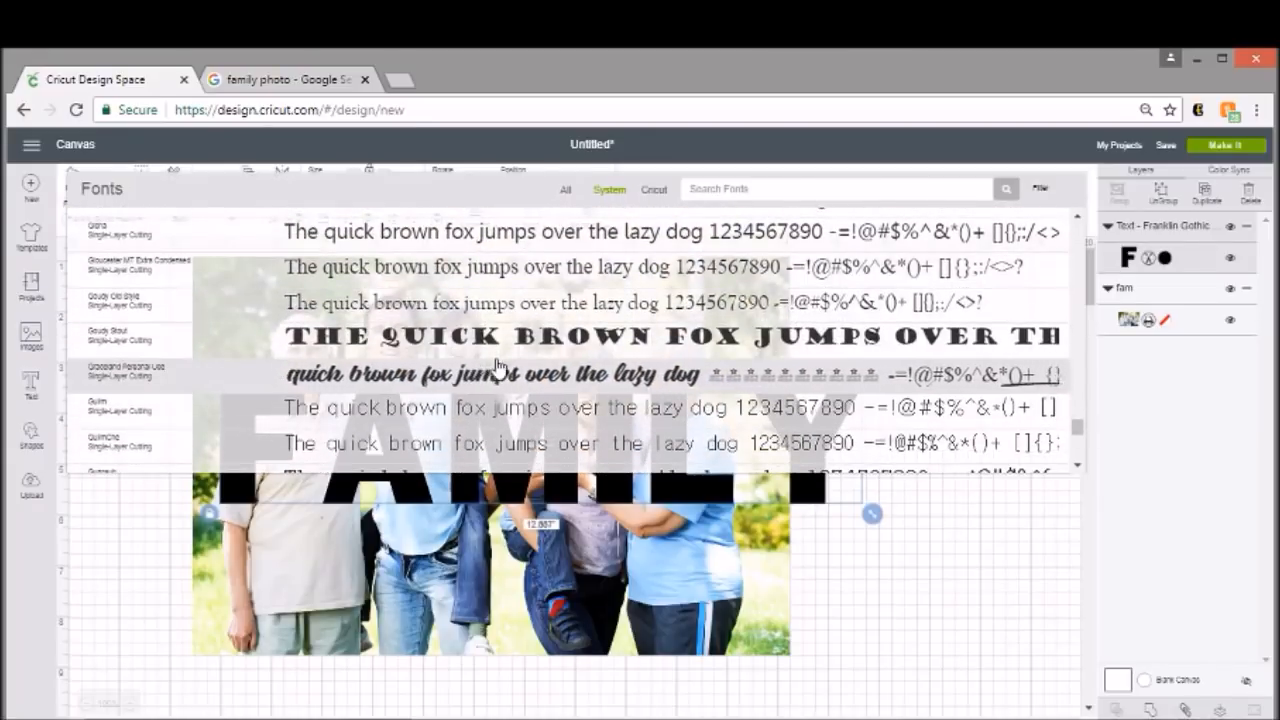
{"action": "scroll", "coordinate": [498, 367], "scroll_direction": "down", "scroll_amount": 4}
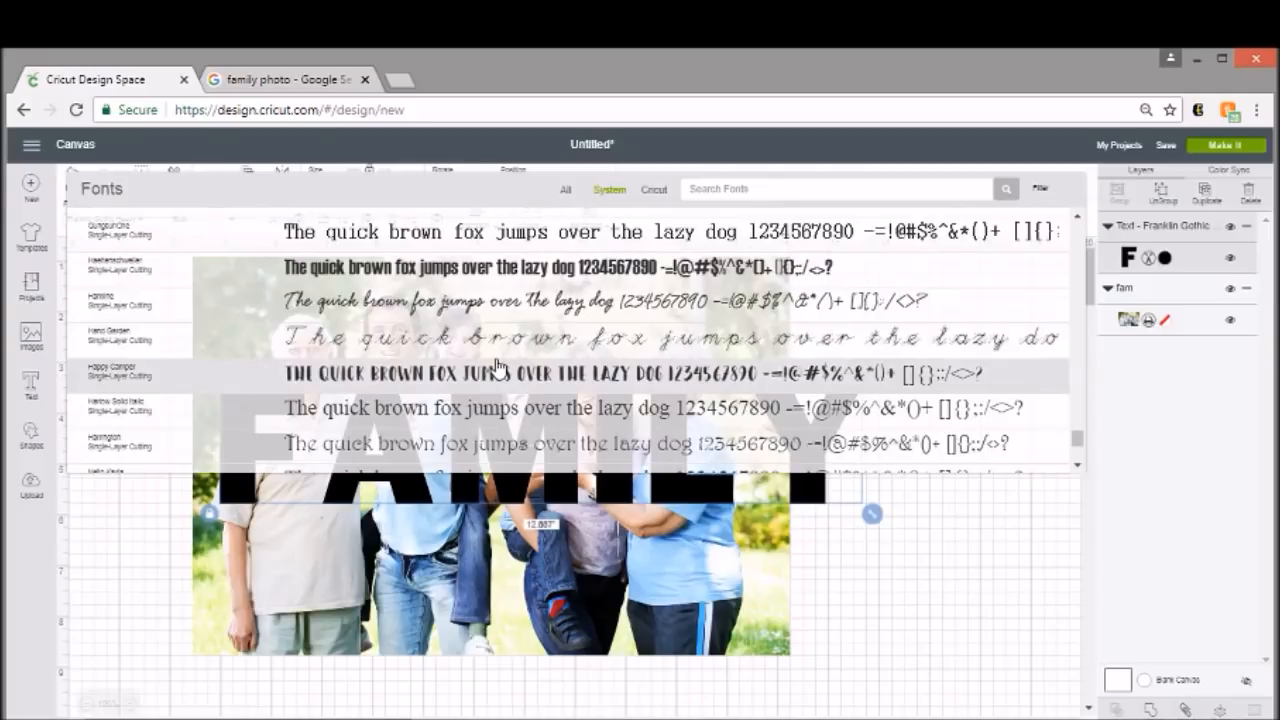
{"action": "left_click", "coordinate": [469, 268]}
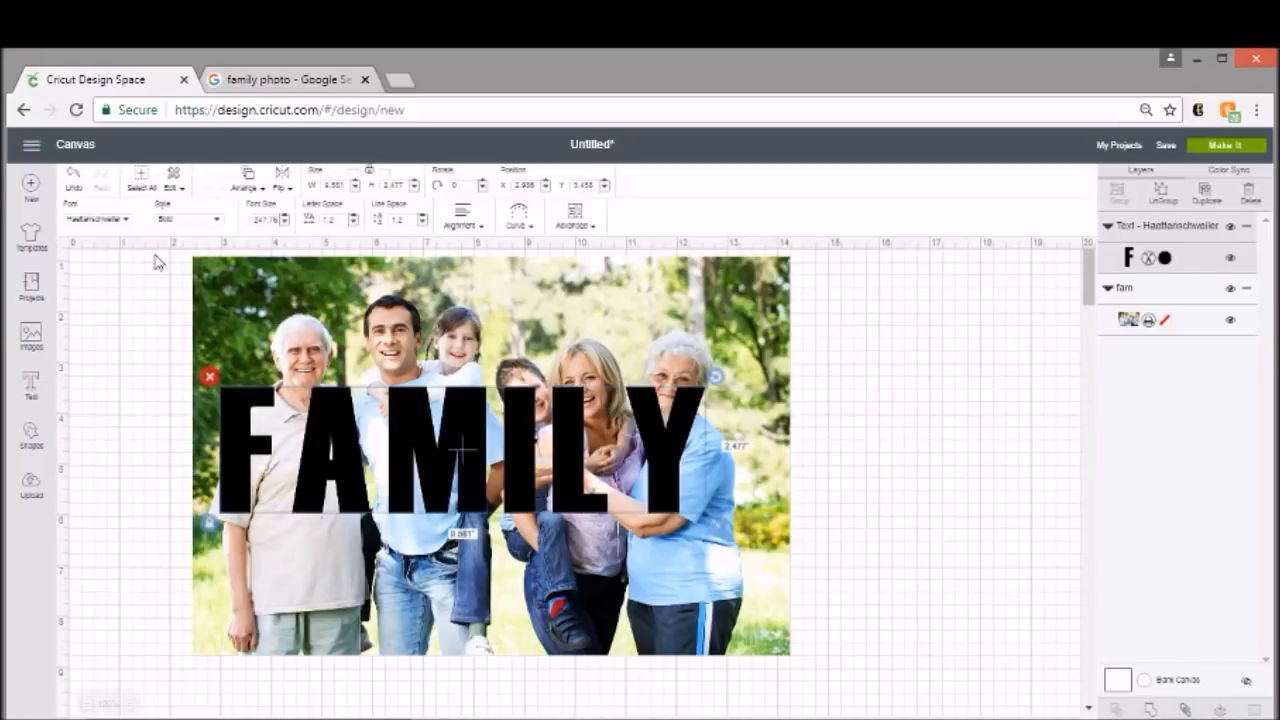
Step: Enlarge the FAMILY text to about 15.6 inches wide across the photo and set its font to Impact
{"action": "left_click_drag", "start_coordinate": [719, 521], "coordinate": [1025, 605]}
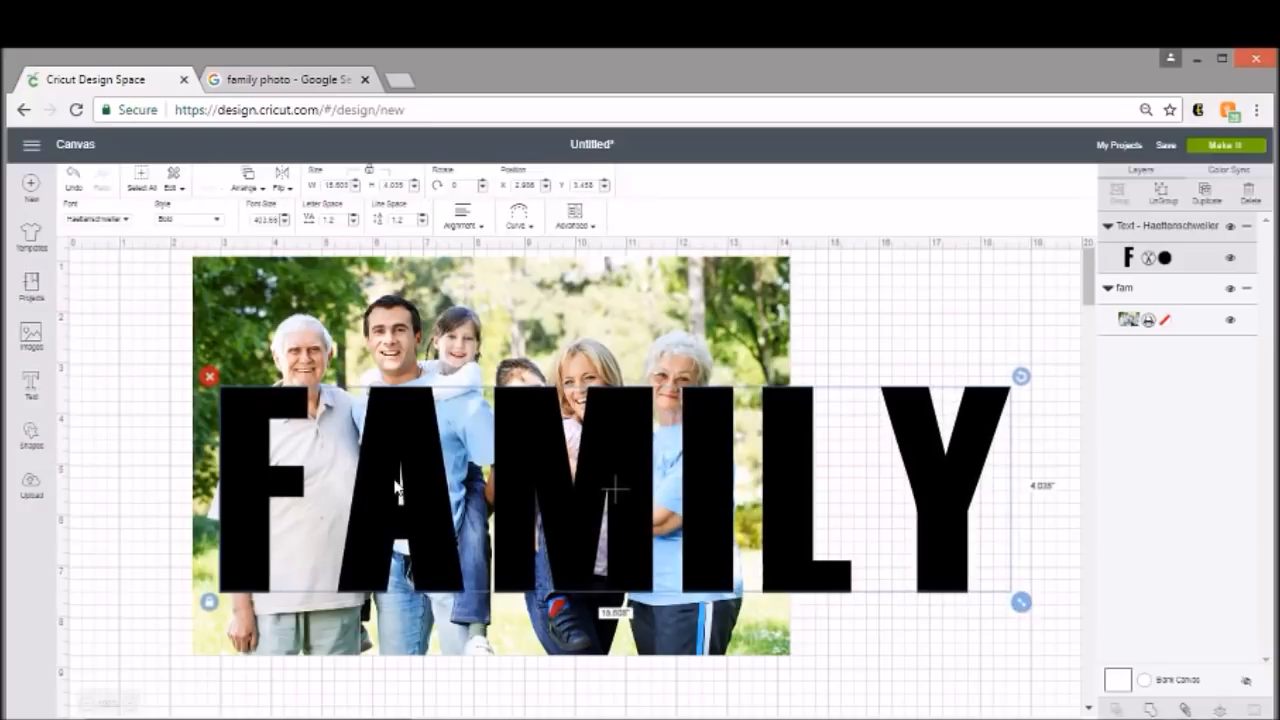
{"action": "left_click_drag", "start_coordinate": [577, 468], "coordinate": [590, 400]}
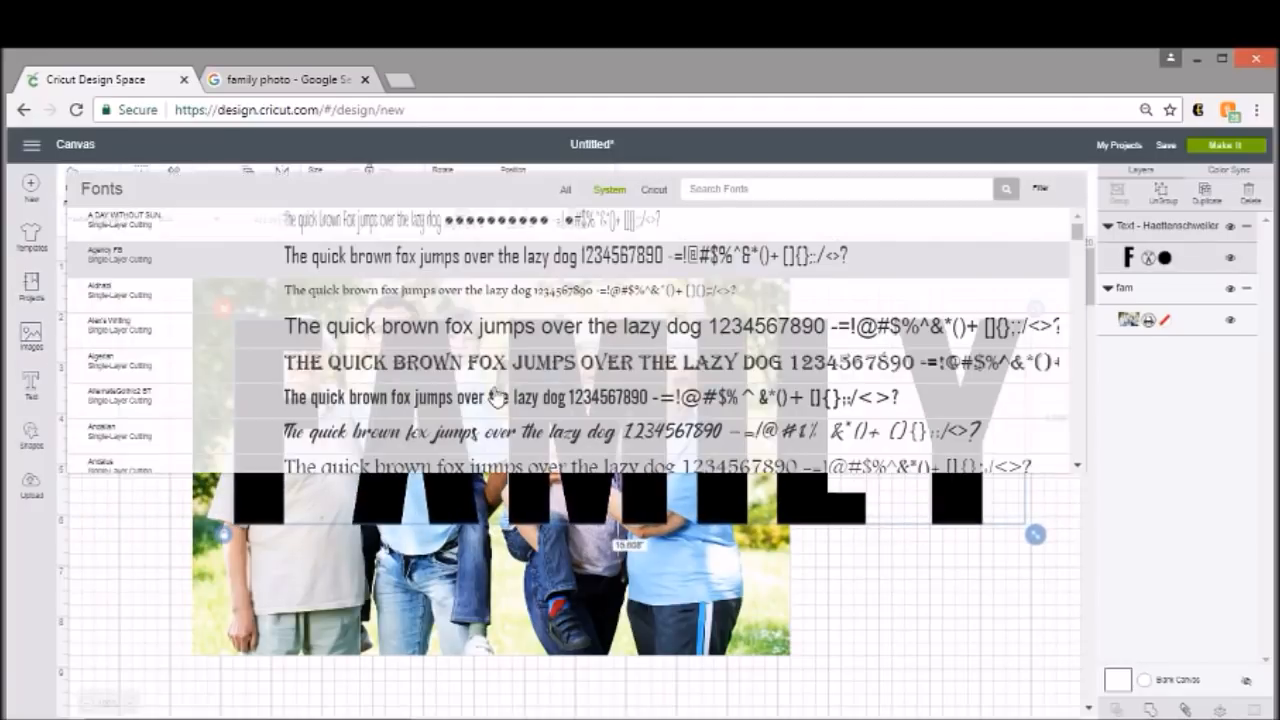
{"action": "scroll", "coordinate": [400, 350], "scroll_direction": "down", "scroll_amount": 15}
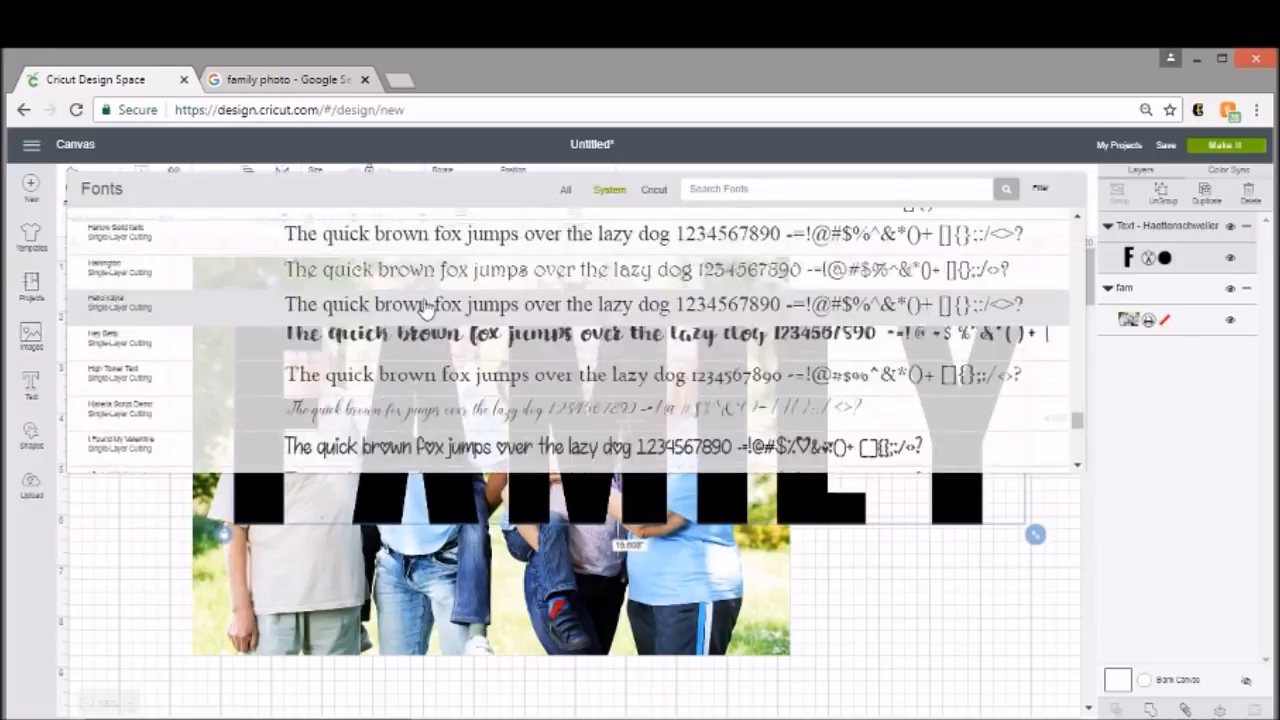
{"action": "scroll", "coordinate": [422, 316], "scroll_direction": "down", "scroll_amount": 10}
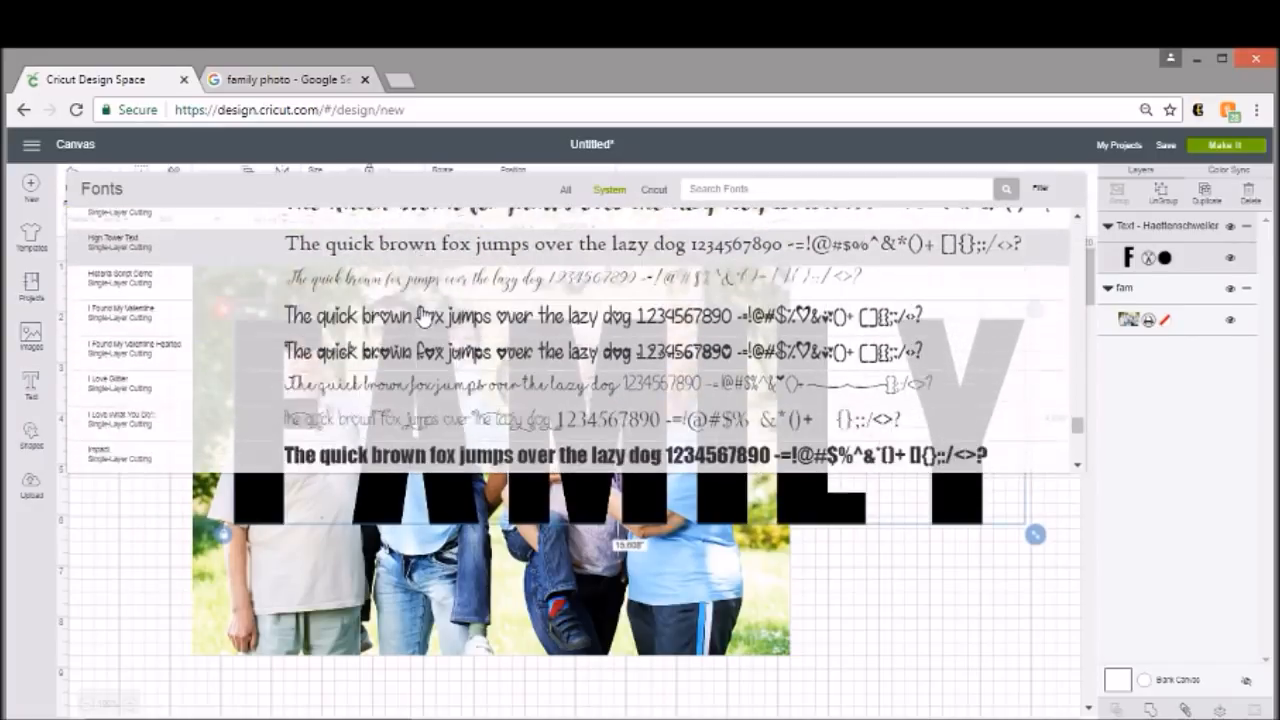
{"action": "left_click", "coordinate": [410, 338]}
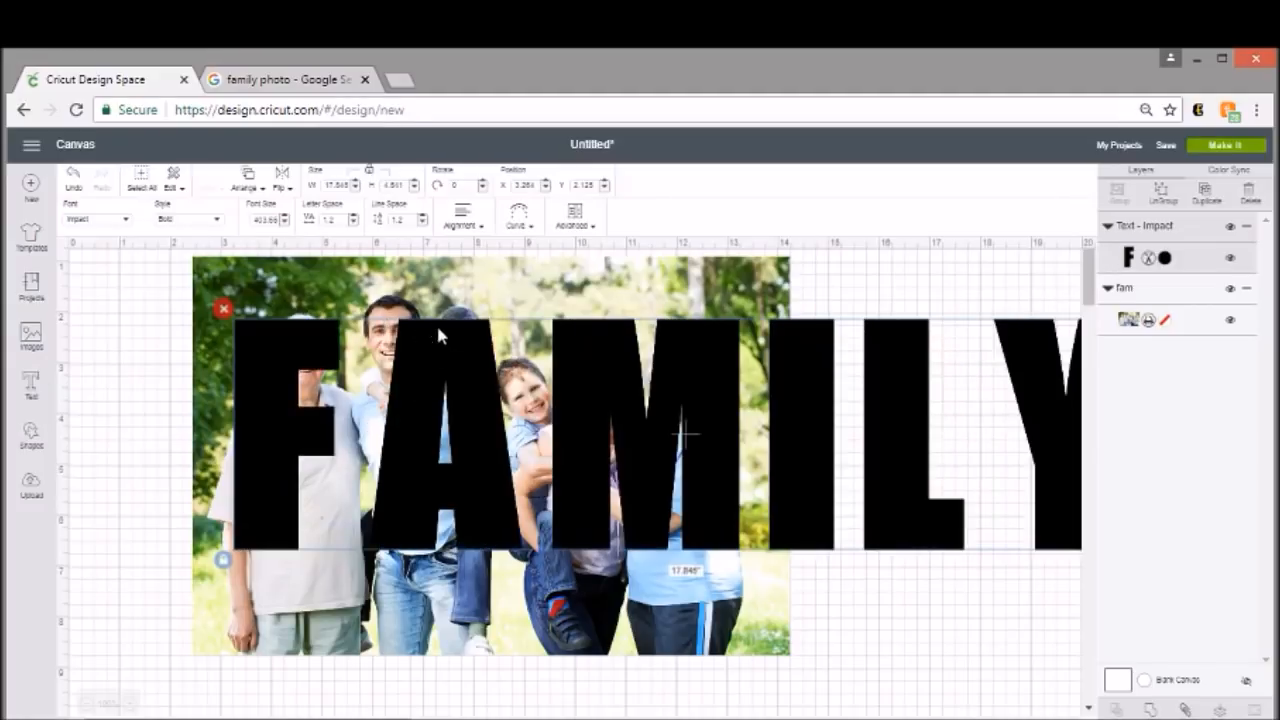
Step: Move the FAMILY text toward the photo's lower-right side and ungroup it into separate letters
{"action": "left_click_drag", "start_coordinate": [511, 430], "coordinate": [433, 489]}
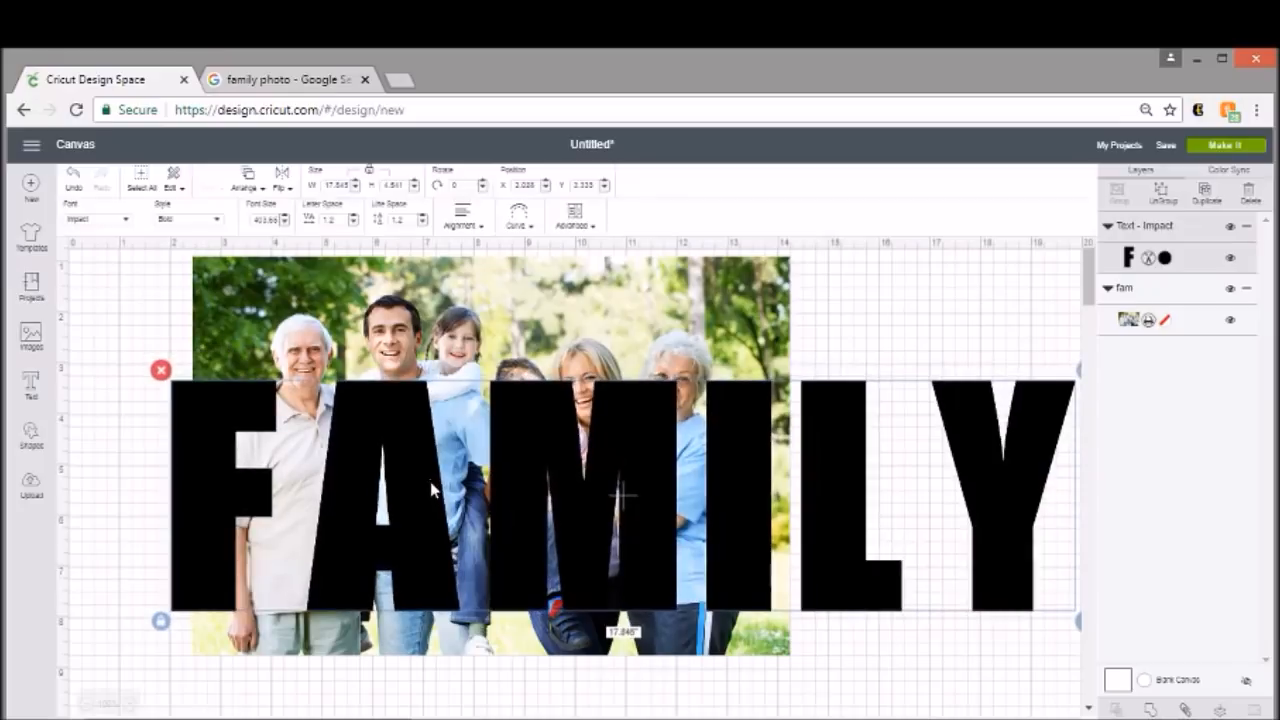
{"action": "left_click_drag", "start_coordinate": [595, 458], "coordinate": [527, 368]}
{"action": "left_click_drag", "start_coordinate": [527, 363], "coordinate": [955, 492]}
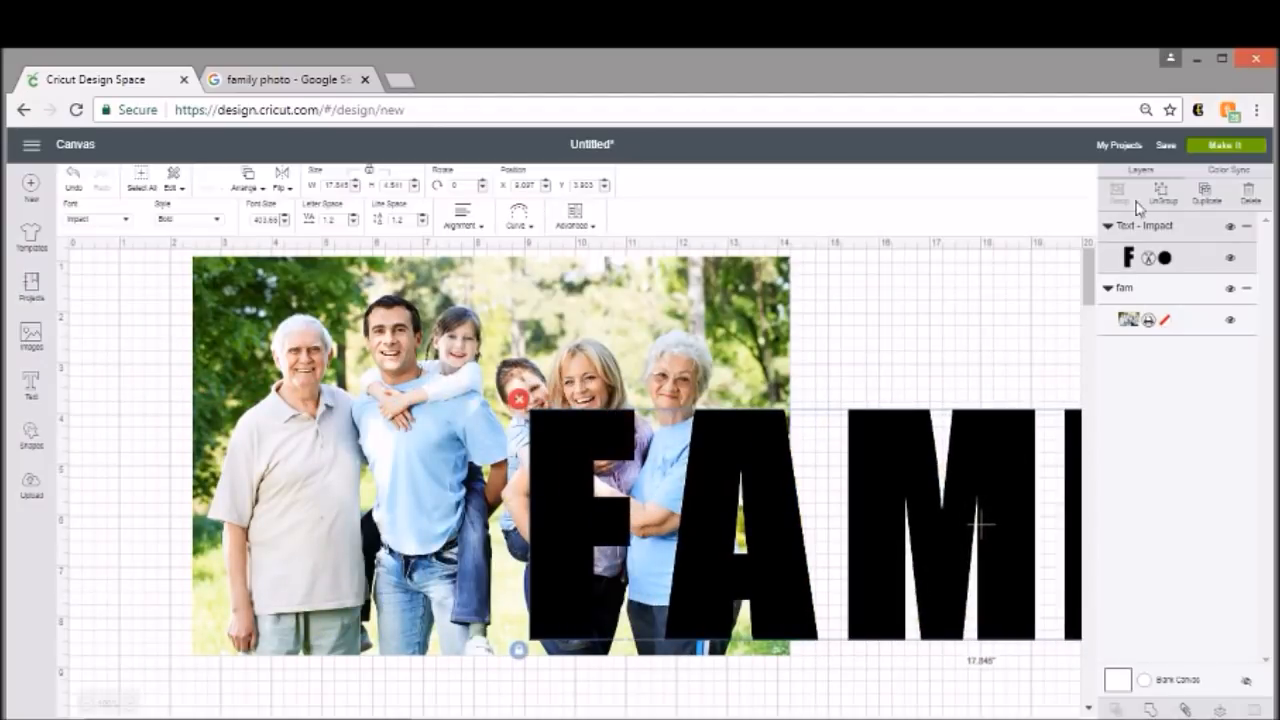
{"action": "left_click", "coordinate": [1161, 196]}
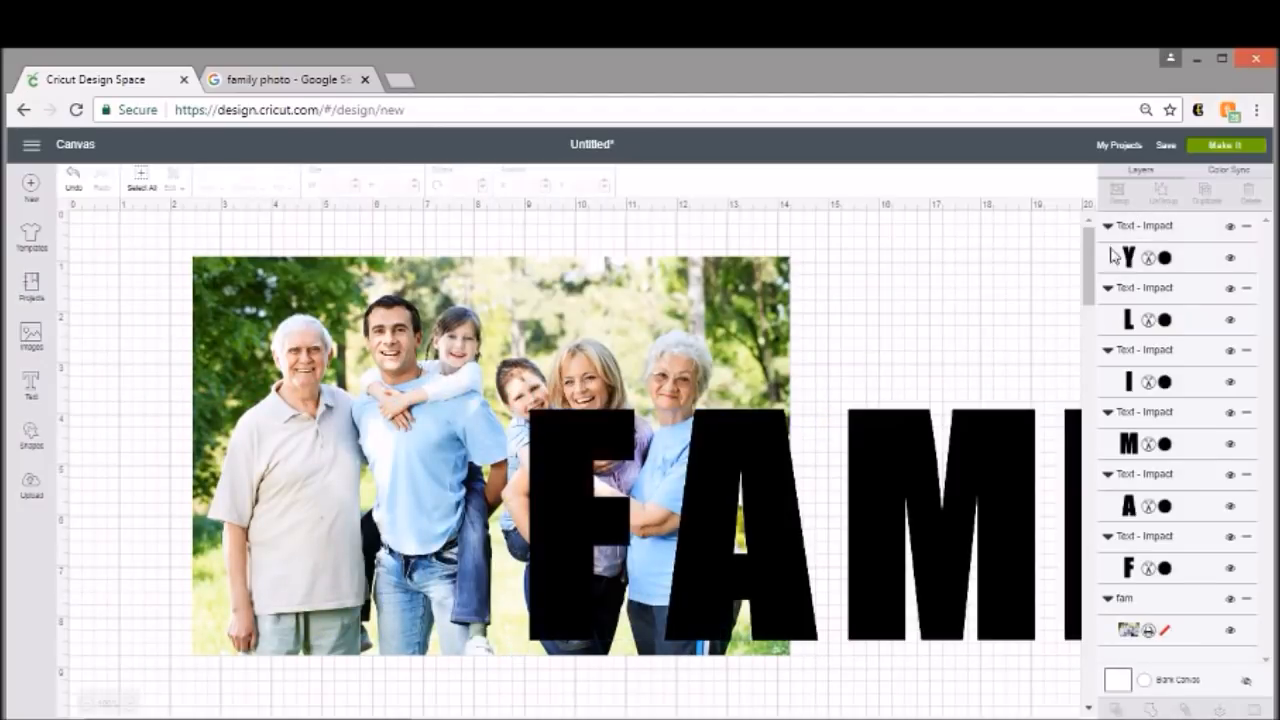
Step: Move the letters A and M off the photo to its right and place the F over the white-haired man
{"action": "left_click_drag", "start_coordinate": [738, 500], "coordinate": [924, 393]}
{"action": "left_click_drag", "start_coordinate": [930, 556], "coordinate": [1031, 561]}
{"action": "left_click_drag", "start_coordinate": [568, 530], "coordinate": [315, 420]}
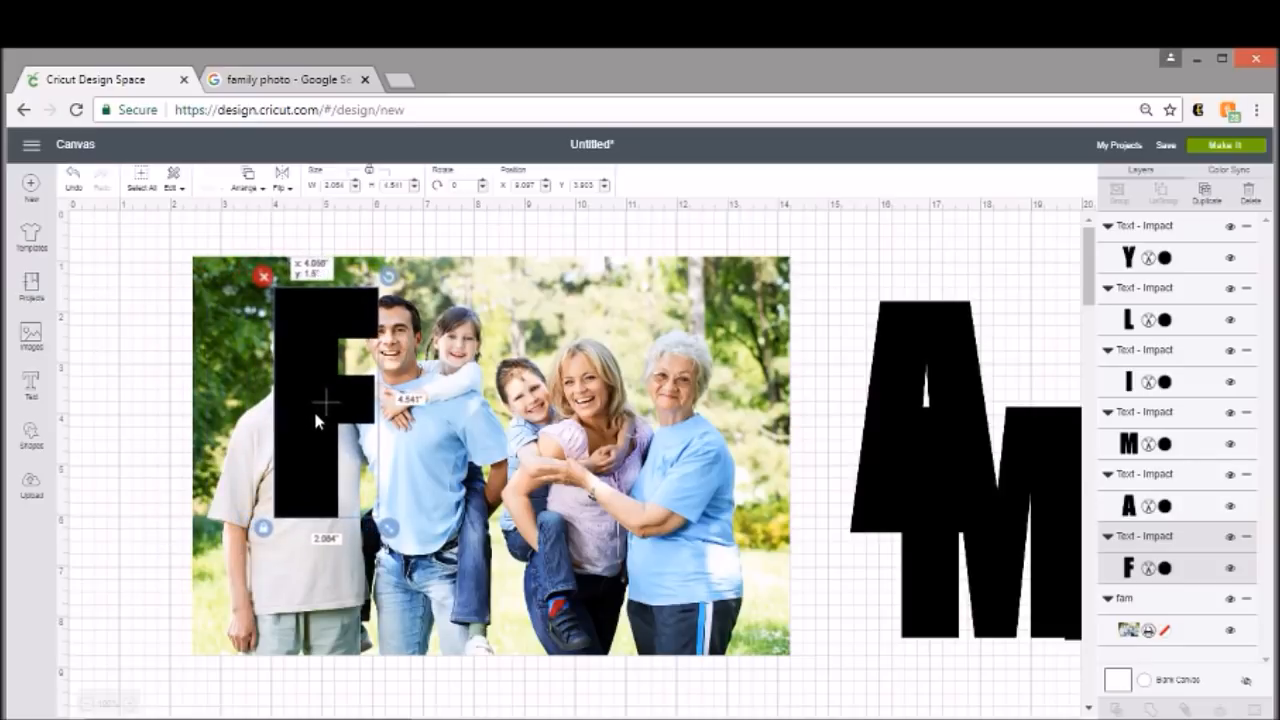
{"action": "left_click_drag", "start_coordinate": [315, 414], "coordinate": [312, 414]}
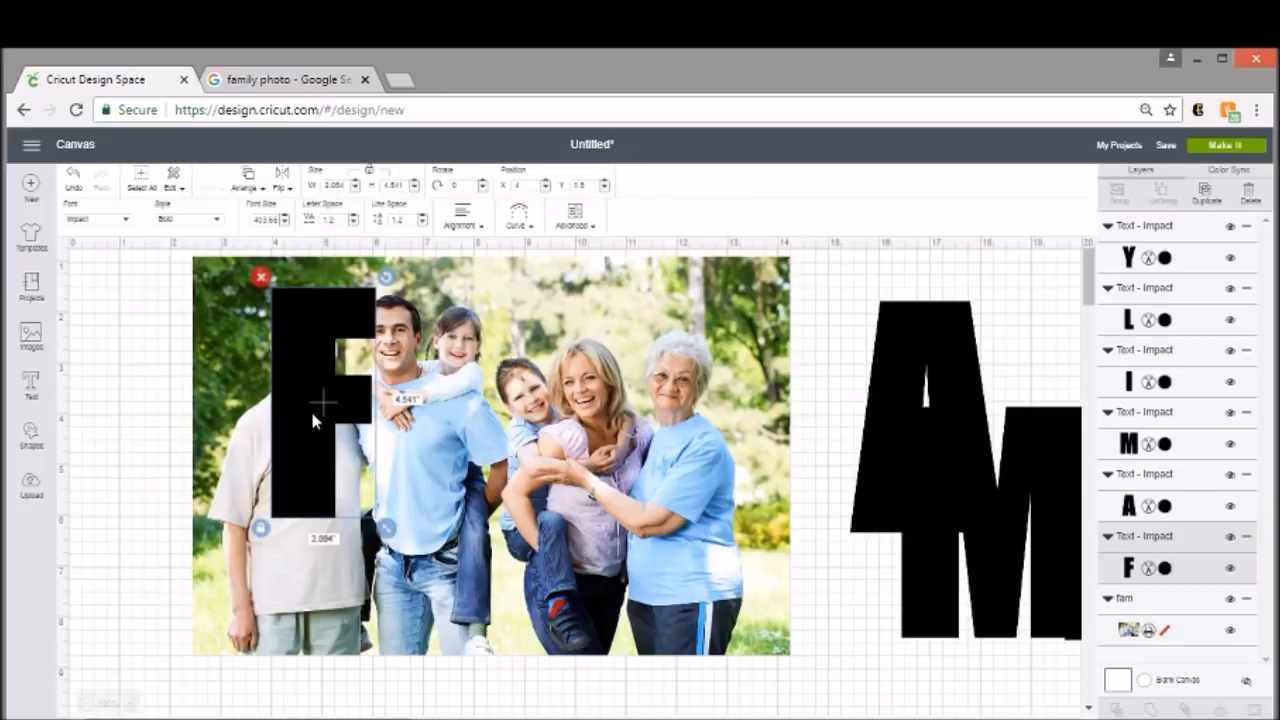
{"action": "left_click_drag", "start_coordinate": [958, 390], "coordinate": [1048, 374]}
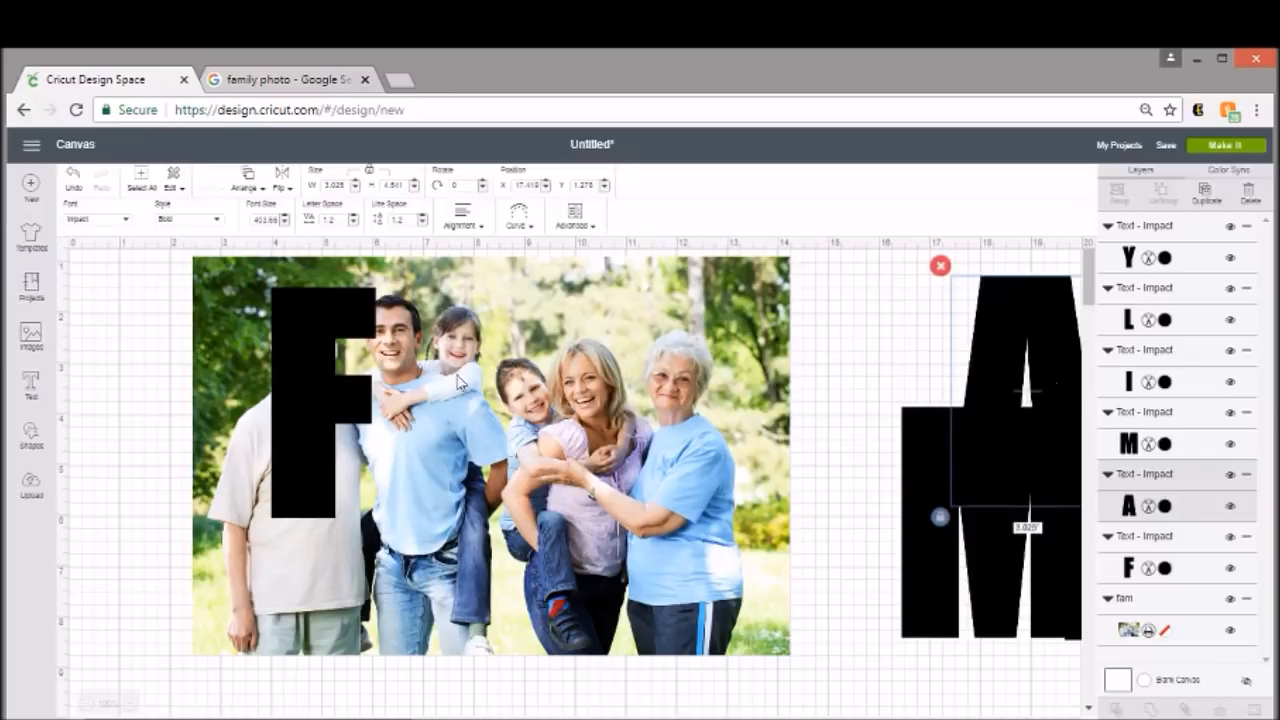
Step: Fine-tune the F over the white-haired man and slice the family photo with it
{"action": "mouse_move", "coordinate": [333, 330]}
{"action": "left_mouse_down"}
{"action": "mouse_move", "coordinate": [304, 330]}
{"action": "mouse_move", "coordinate": [337, 330]}
{"action": "mouse_move", "coordinate": [307, 342]}
{"action": "mouse_move", "coordinate": [310, 383]}
{"action": "mouse_move", "coordinate": [290, 344]}
{"action": "mouse_move", "coordinate": [318, 330]}
{"action": "mouse_move", "coordinate": [322, 300]}
{"action": "mouse_move", "coordinate": [312, 379]}
{"action": "mouse_move", "coordinate": [316, 327]}
{"action": "mouse_move", "coordinate": [334, 328]}
{"action": "left_mouse_up"}
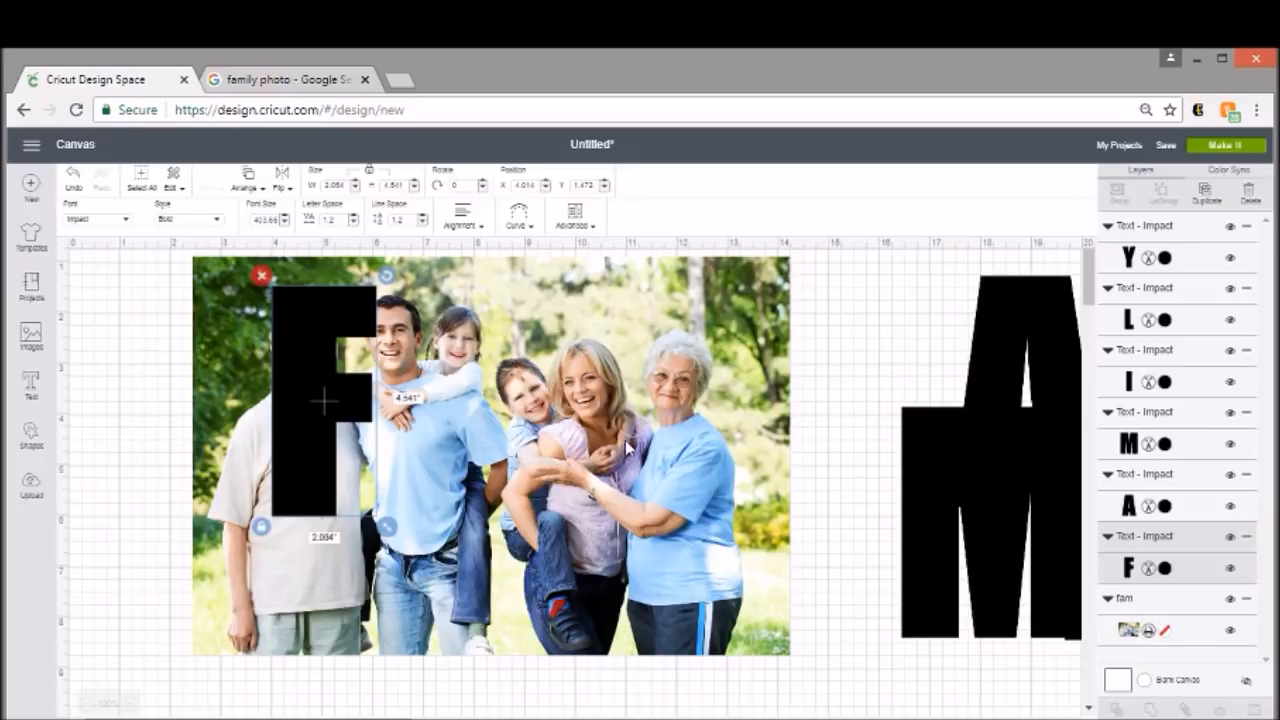
{"action": "left_click", "coordinate": [683, 443]}
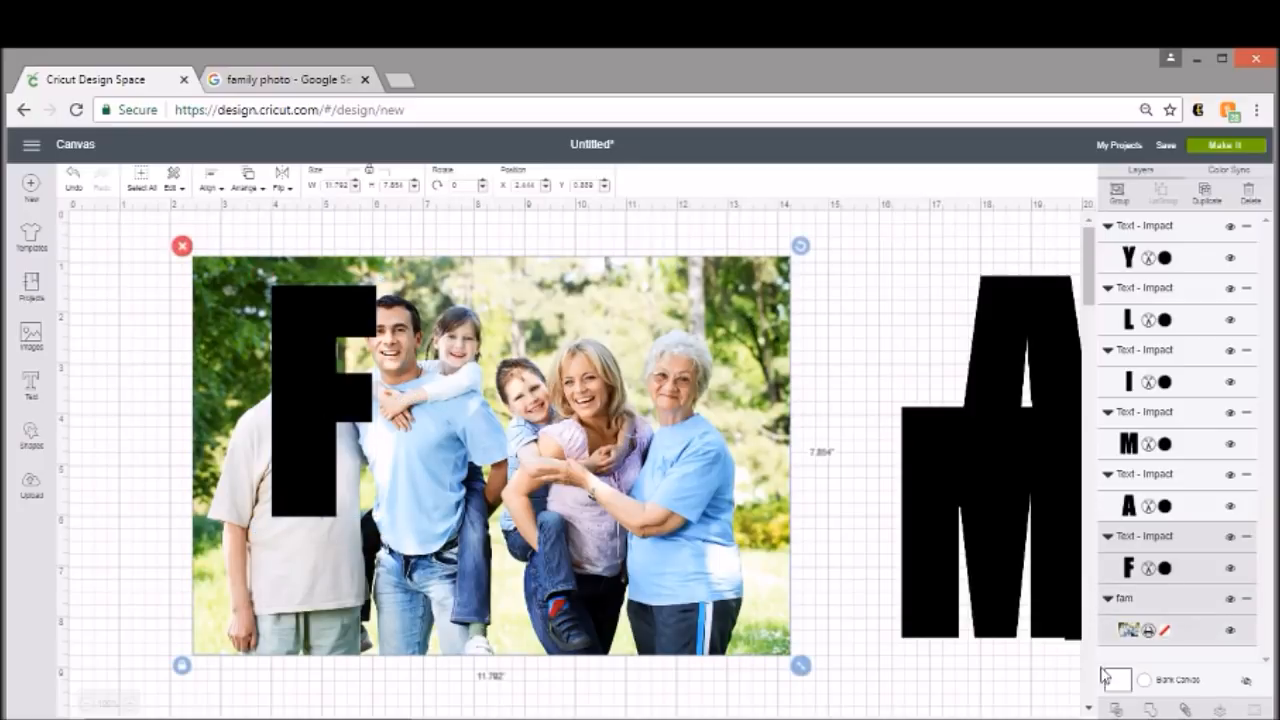
{"action": "left_click", "coordinate": [1116, 708]}
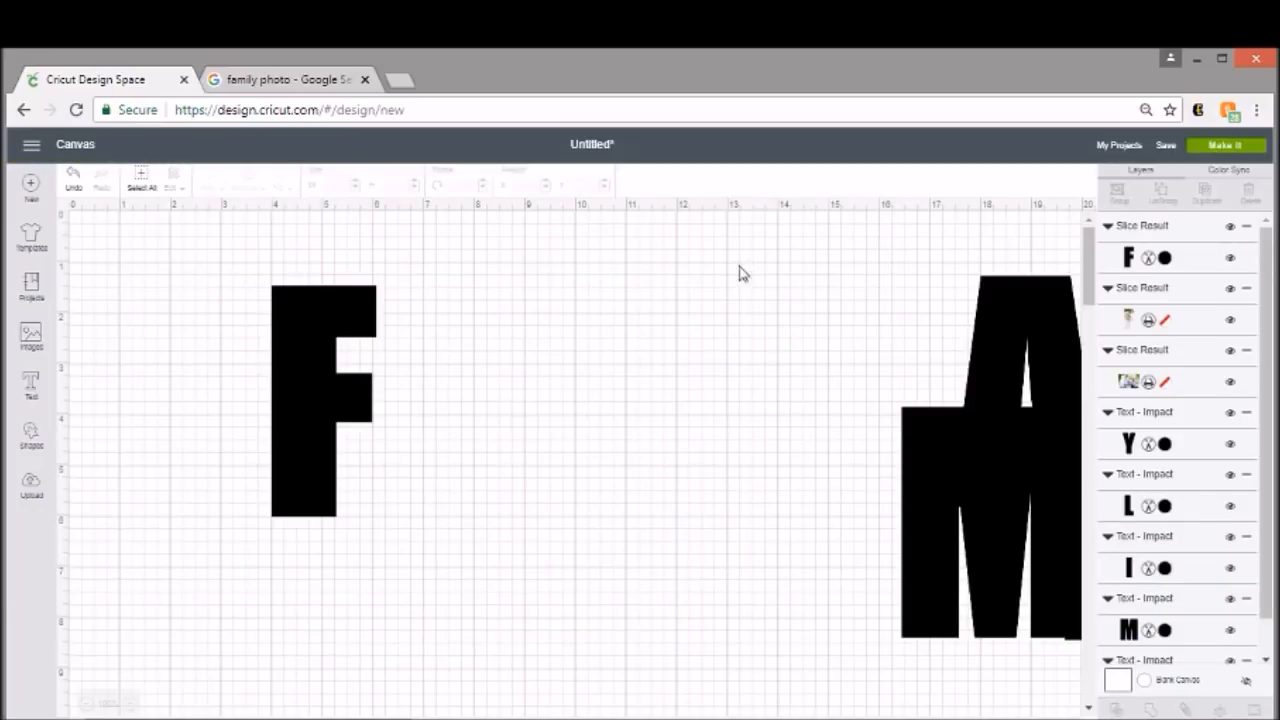
Step: Separate the slice results and delete the black F and the leftover photo, keeping the F-shaped photo piece
{"action": "mouse_move", "coordinate": [565, 448]}
{"action": "left_mouse_down"}
{"action": "mouse_move", "coordinate": [593, 434]}
{"action": "mouse_move", "coordinate": [565, 446]}
{"action": "left_mouse_up"}
{"action": "left_click_drag", "start_coordinate": [282, 441], "coordinate": [913, 383]}
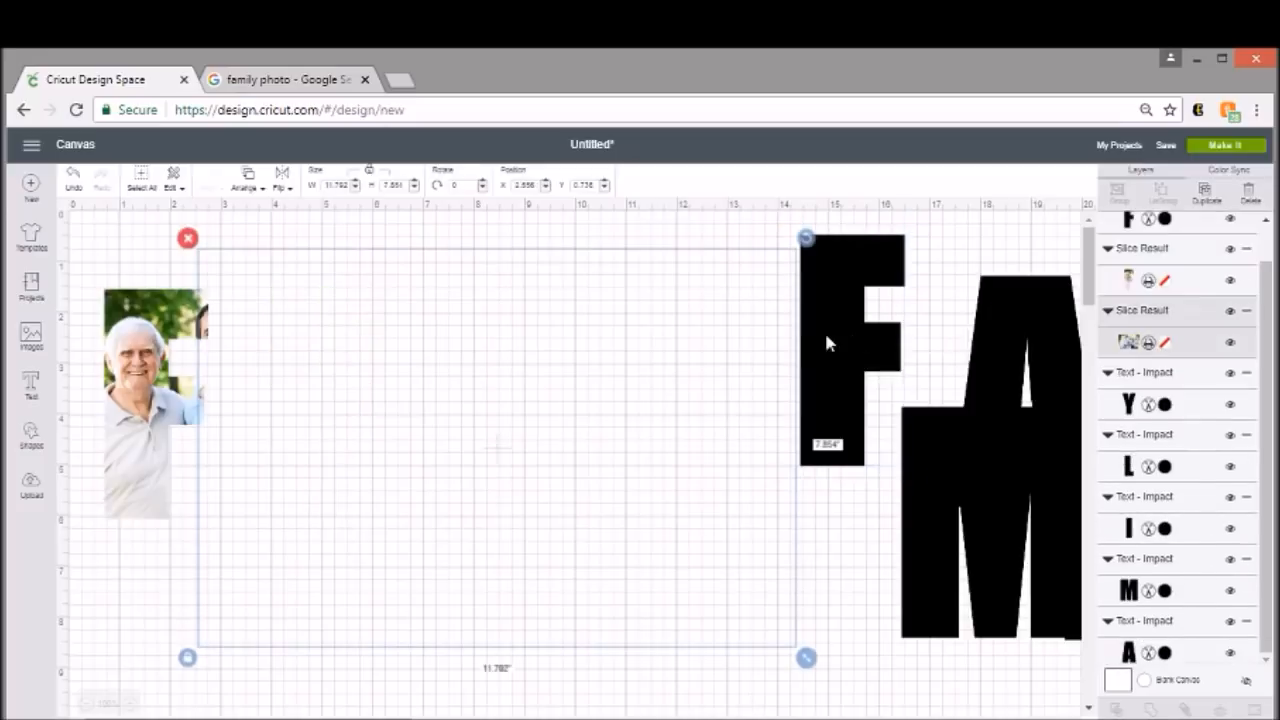
{"action": "left_click", "coordinate": [830, 337]}
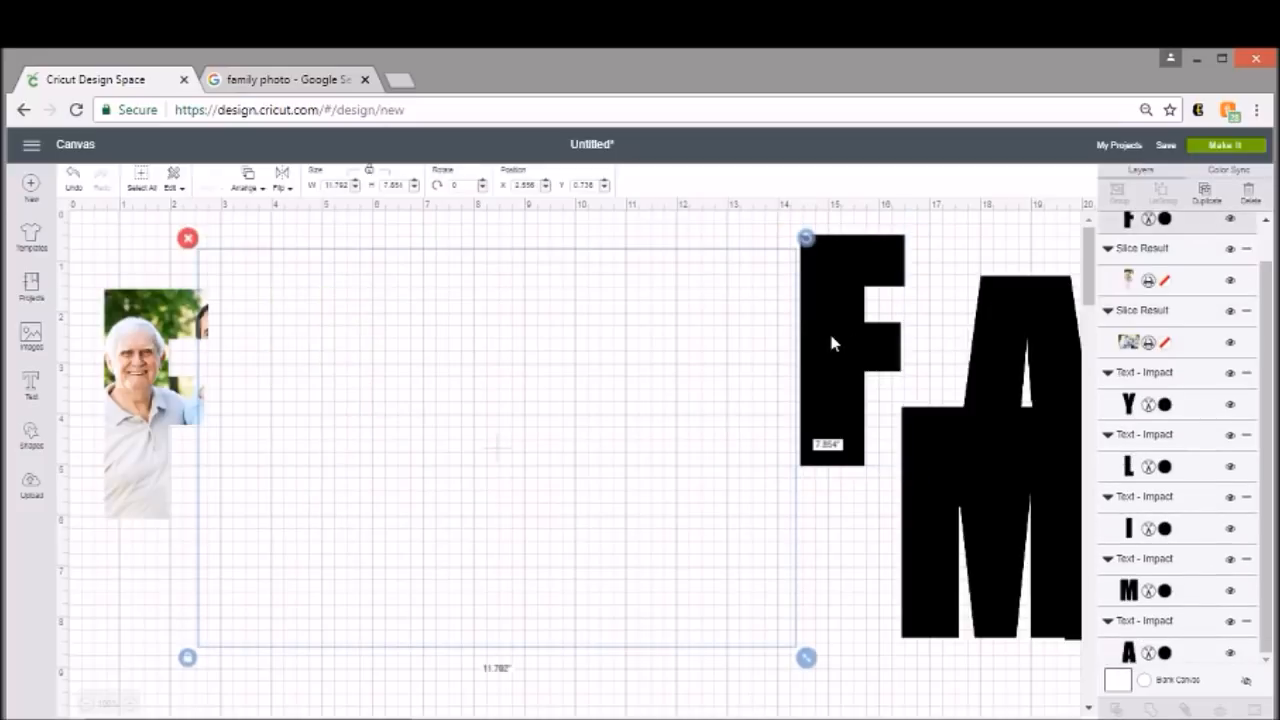
{"action": "key", "text": "Delete"}
{"action": "left_click_drag", "start_coordinate": [479, 390], "coordinate": [537, 397]}
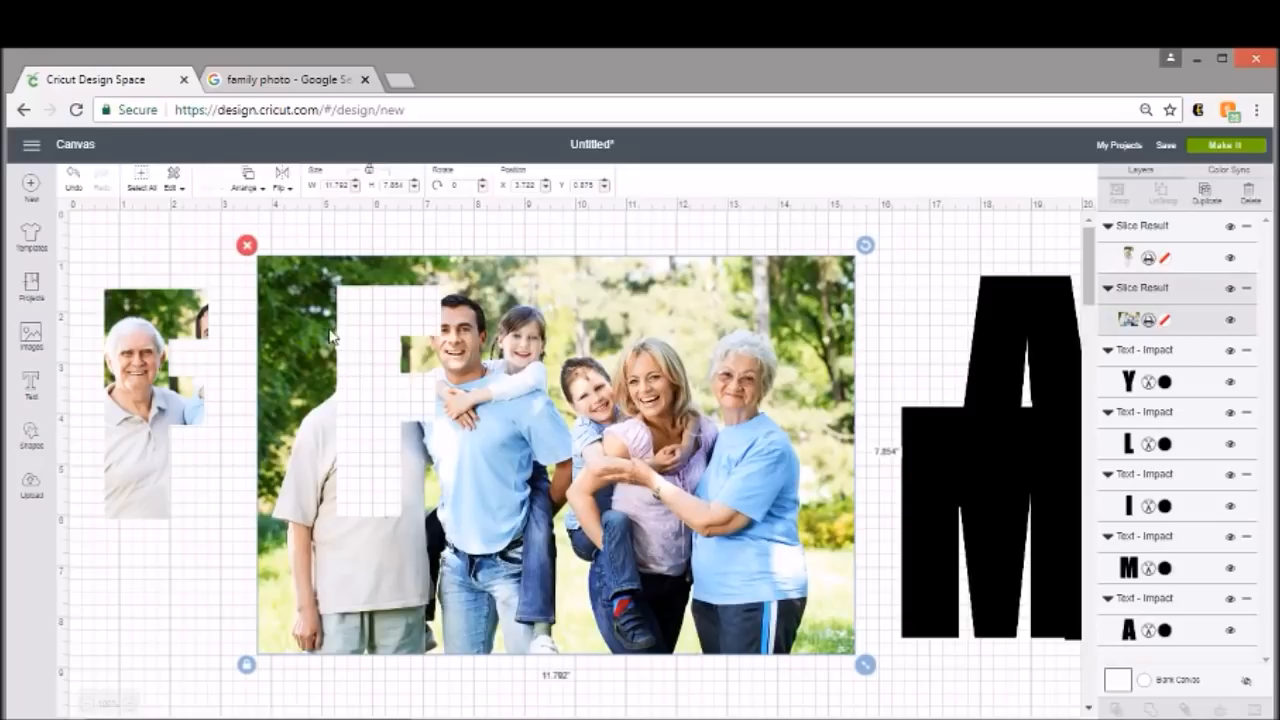
{"action": "left_click", "coordinate": [247, 246]}
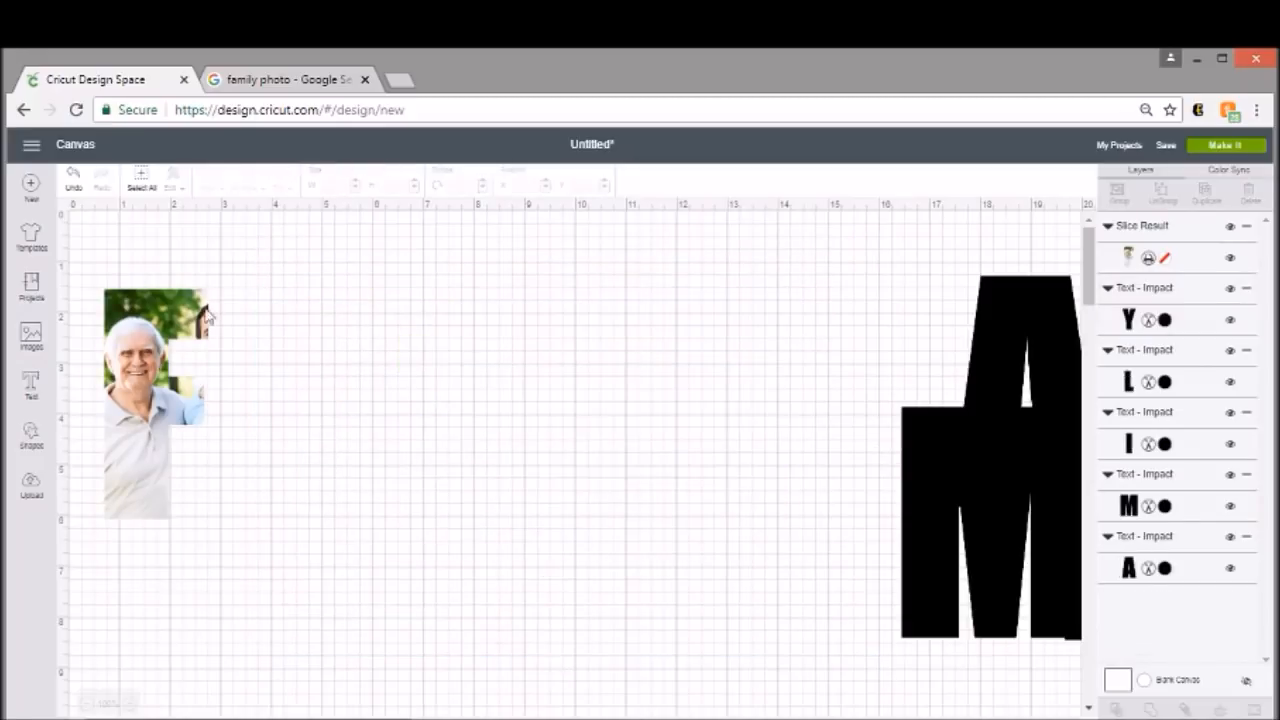
Step: Insert the uploaded family photo again, move the letter A away from the M, and place the photo beside the F-shaped piece
{"action": "left_click", "coordinate": [31, 487]}
{"action": "left_click", "coordinate": [143, 545]}
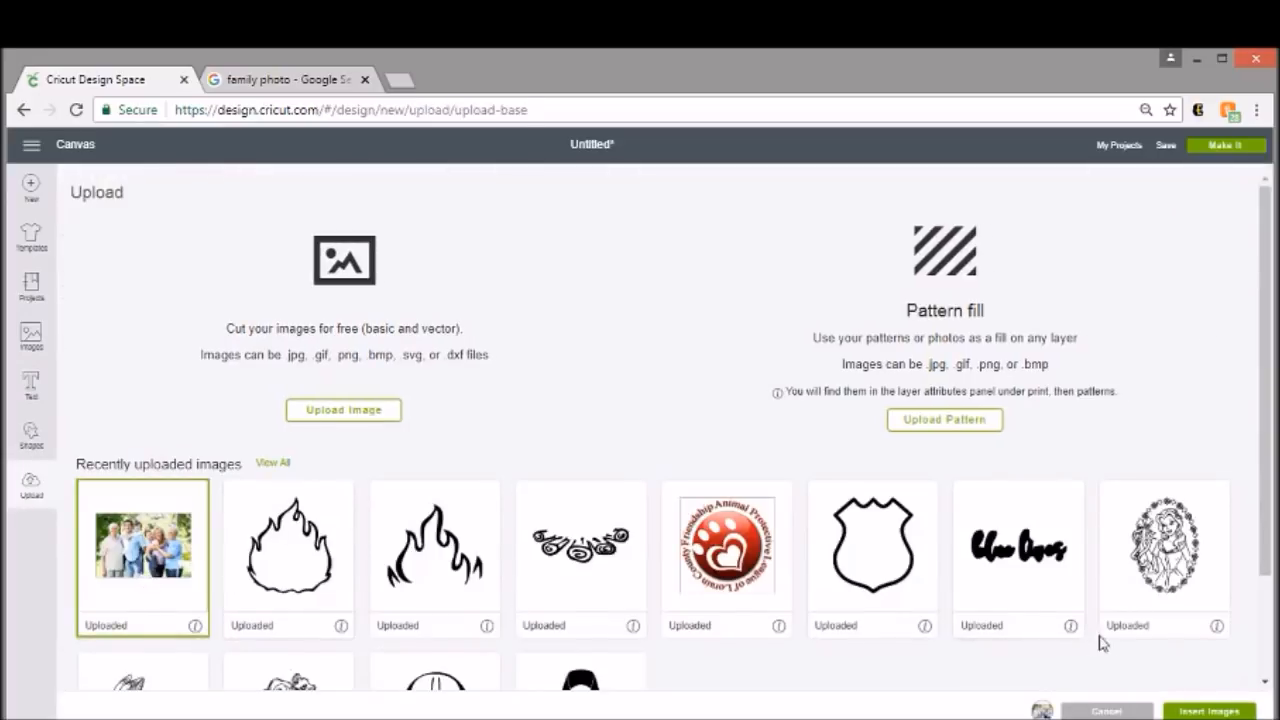
{"action": "left_click", "coordinate": [1212, 711]}
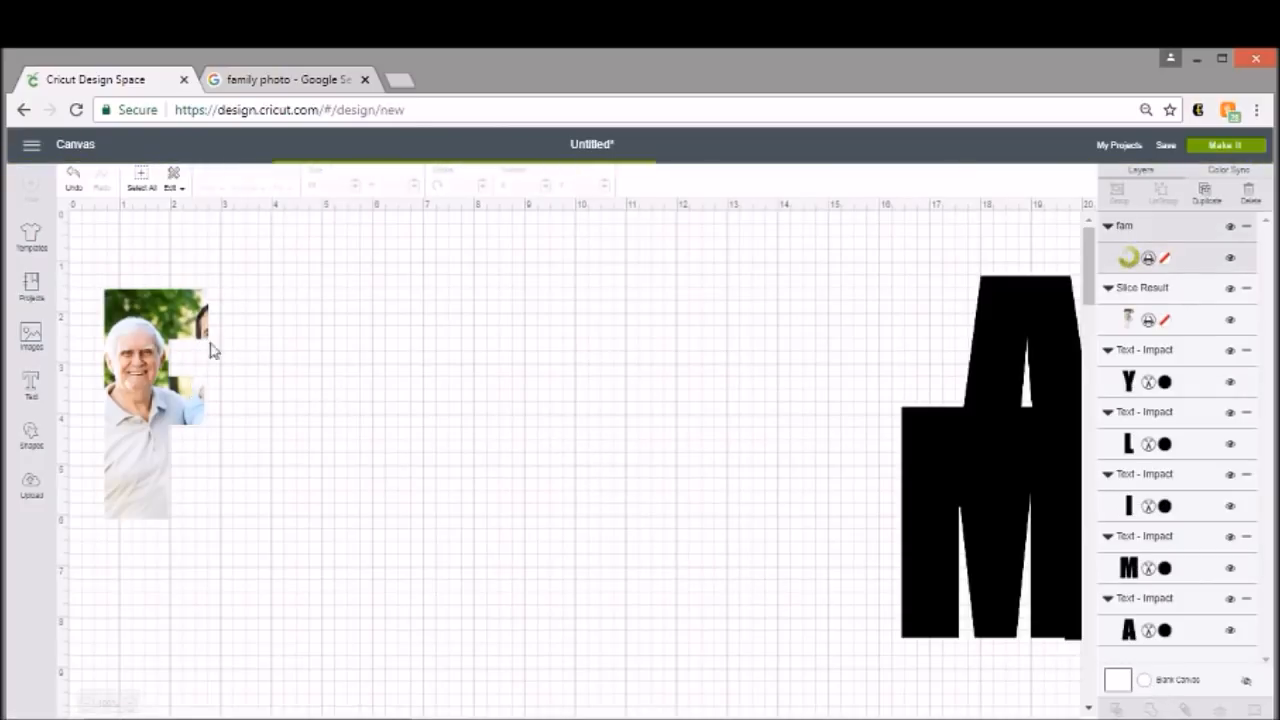
{"action": "left_click_drag", "start_coordinate": [1024, 322], "coordinate": [645, 380]}
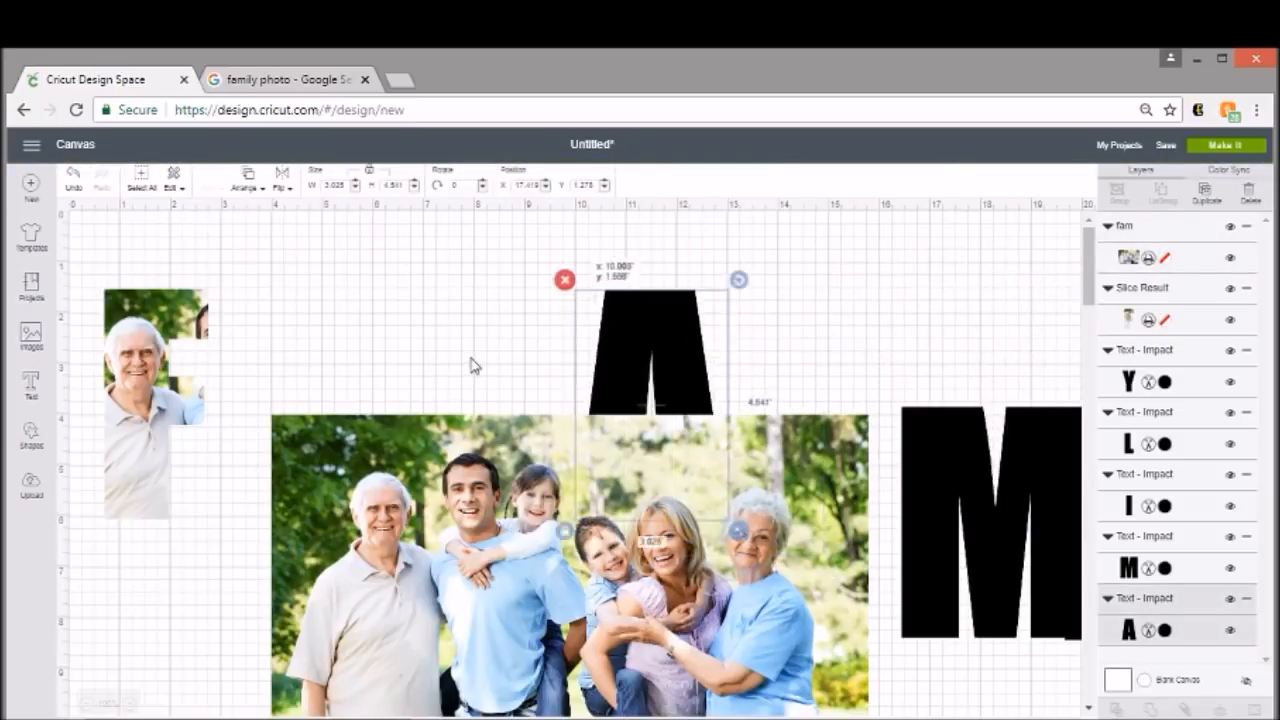
{"action": "left_click_drag", "start_coordinate": [428, 528], "coordinate": [368, 399]}
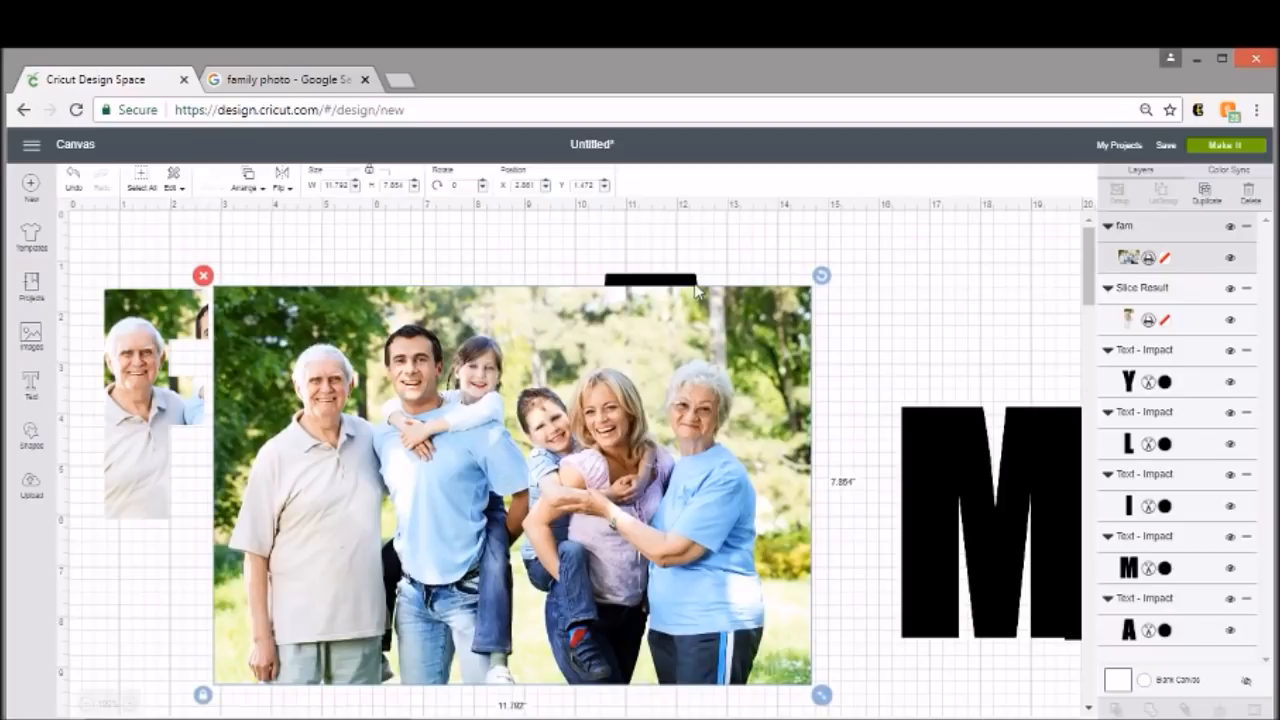
Step: Bring the letter A in front of the photo and position it over the dark-haired man
{"action": "left_click", "coordinate": [696, 286]}
{"action": "right_click", "coordinate": [693, 336]}
{"action": "left_click", "coordinate": [732, 485]}
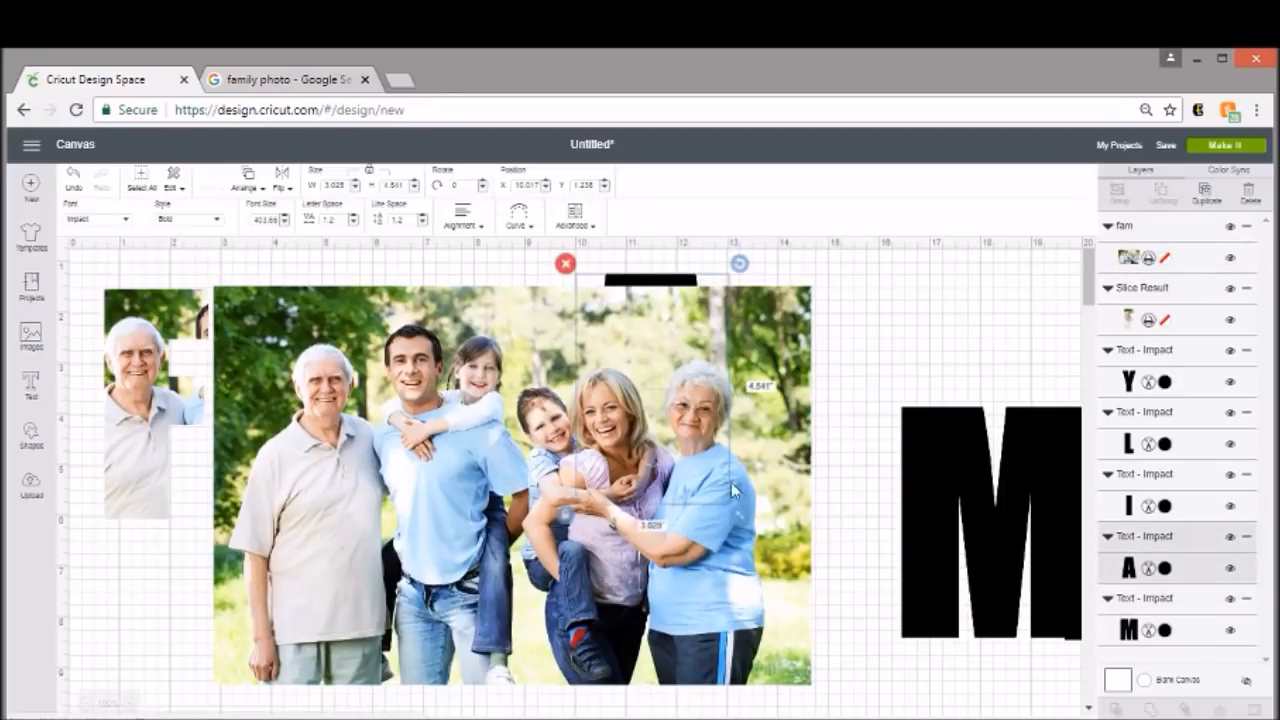
{"action": "right_click", "coordinate": [660, 290]}
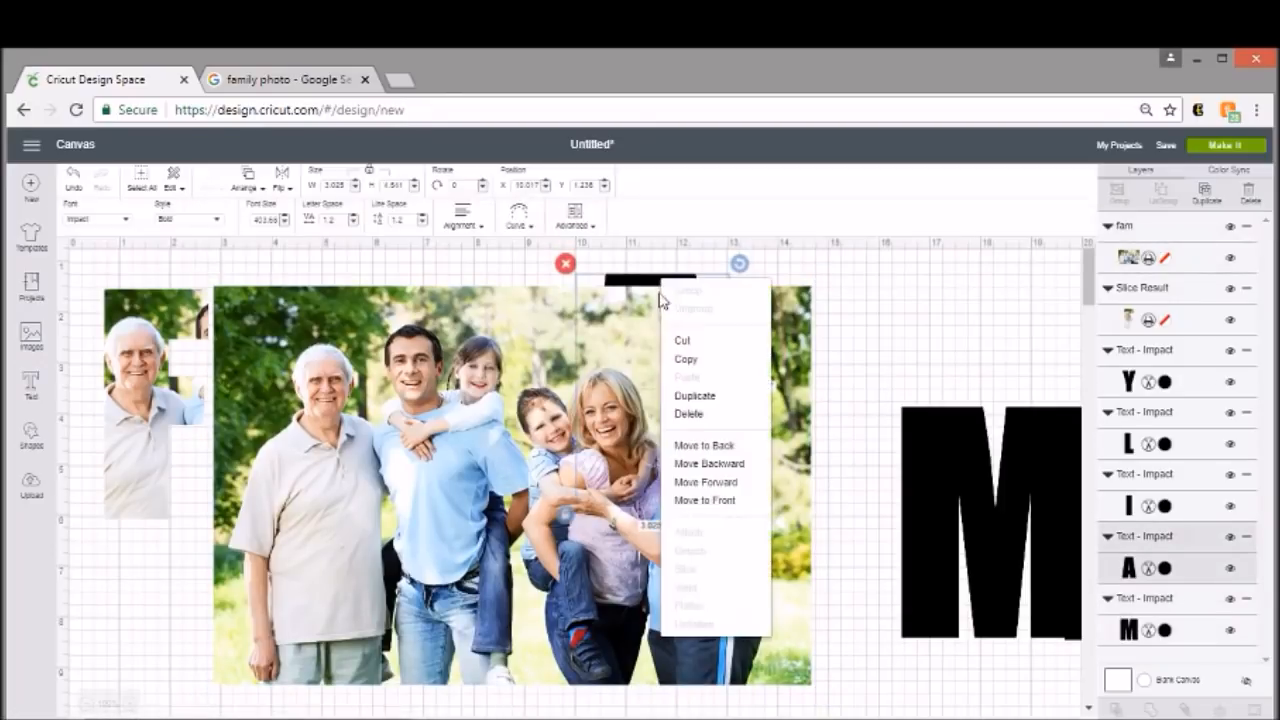
{"action": "left_click", "coordinate": [725, 504]}
{"action": "left_click_drag", "start_coordinate": [670, 376], "coordinate": [427, 431]}
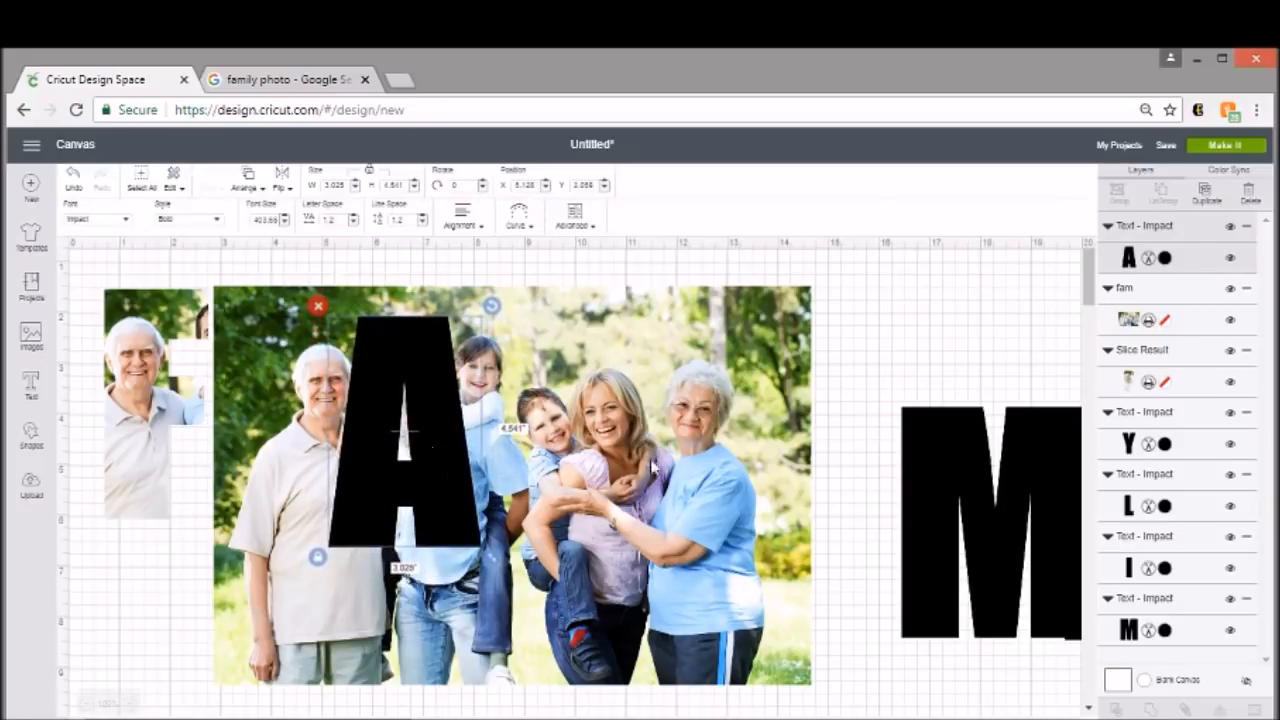
Step: Select the letter A together with the family photo and slice them
{"action": "left_click", "coordinate": [677, 477]}
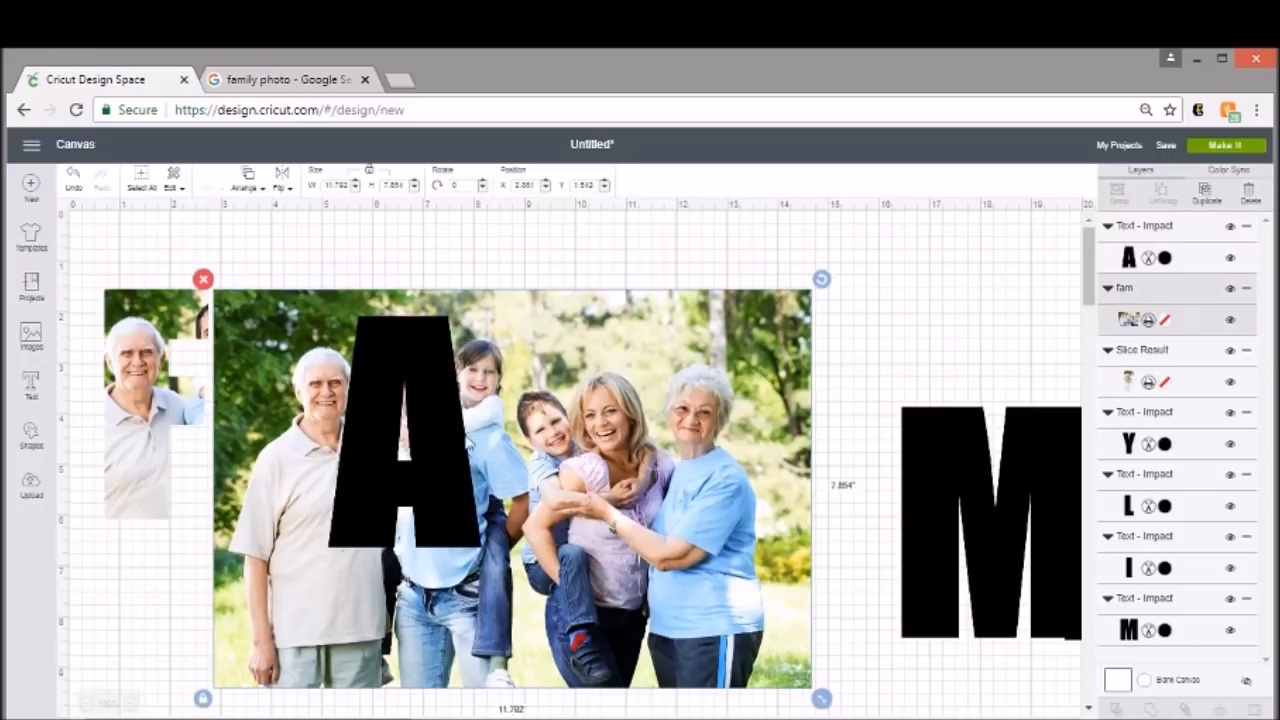
{"action": "left_click", "coordinate": [410, 436]}
{"action": "left_click", "coordinate": [618, 442]}
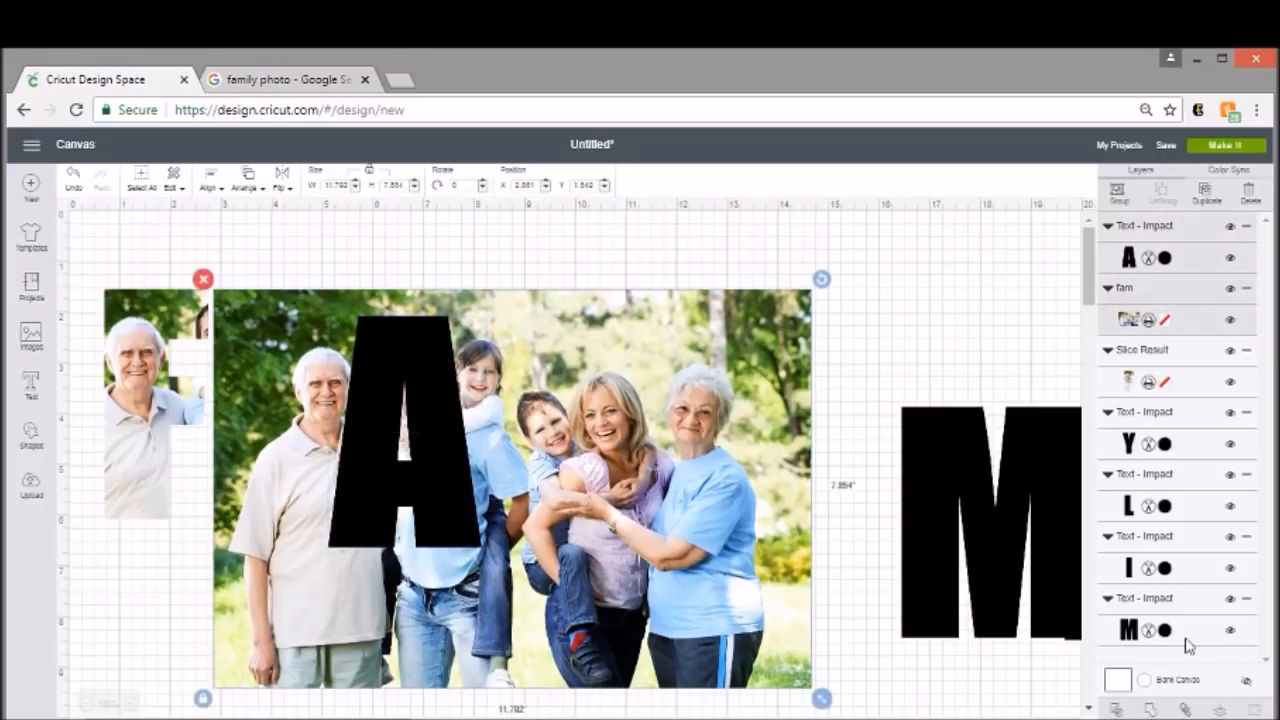
{"action": "left_click", "coordinate": [1120, 709]}
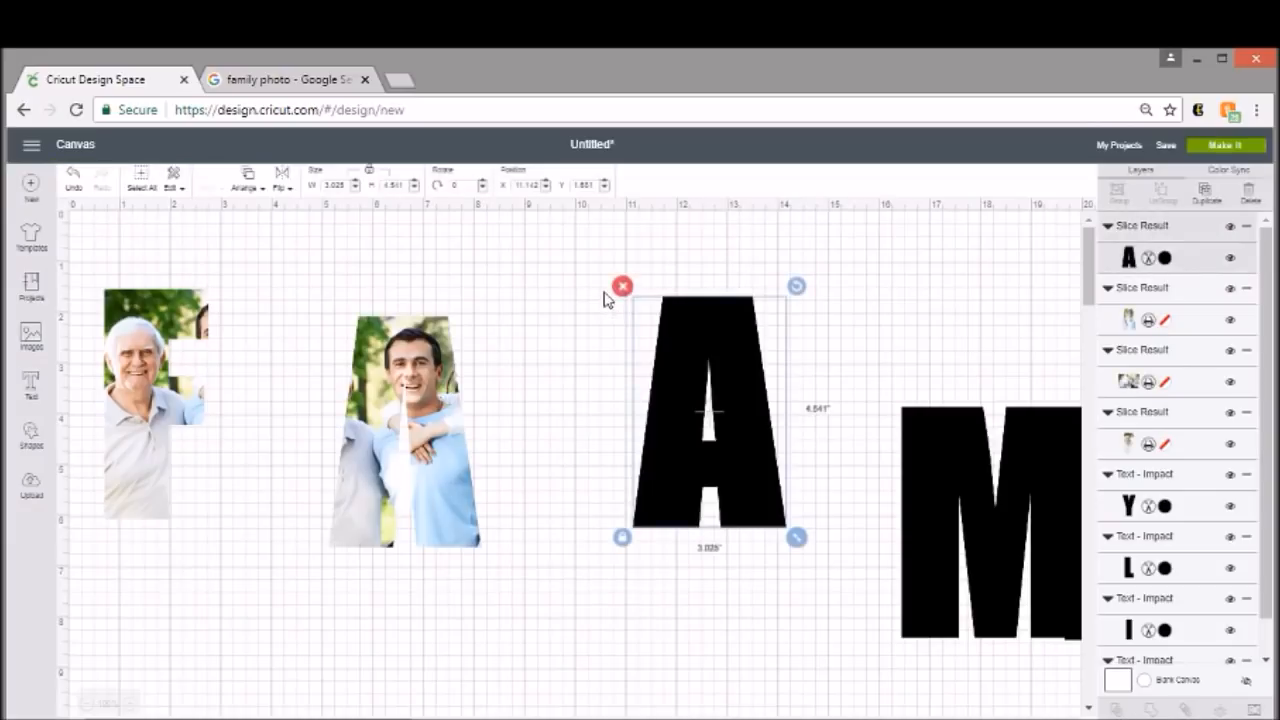
Step: Delete the black A and the leftover photo, and place the A-shaped photo piece next to the F-shaped one
{"action": "left_click", "coordinate": [622, 286]}
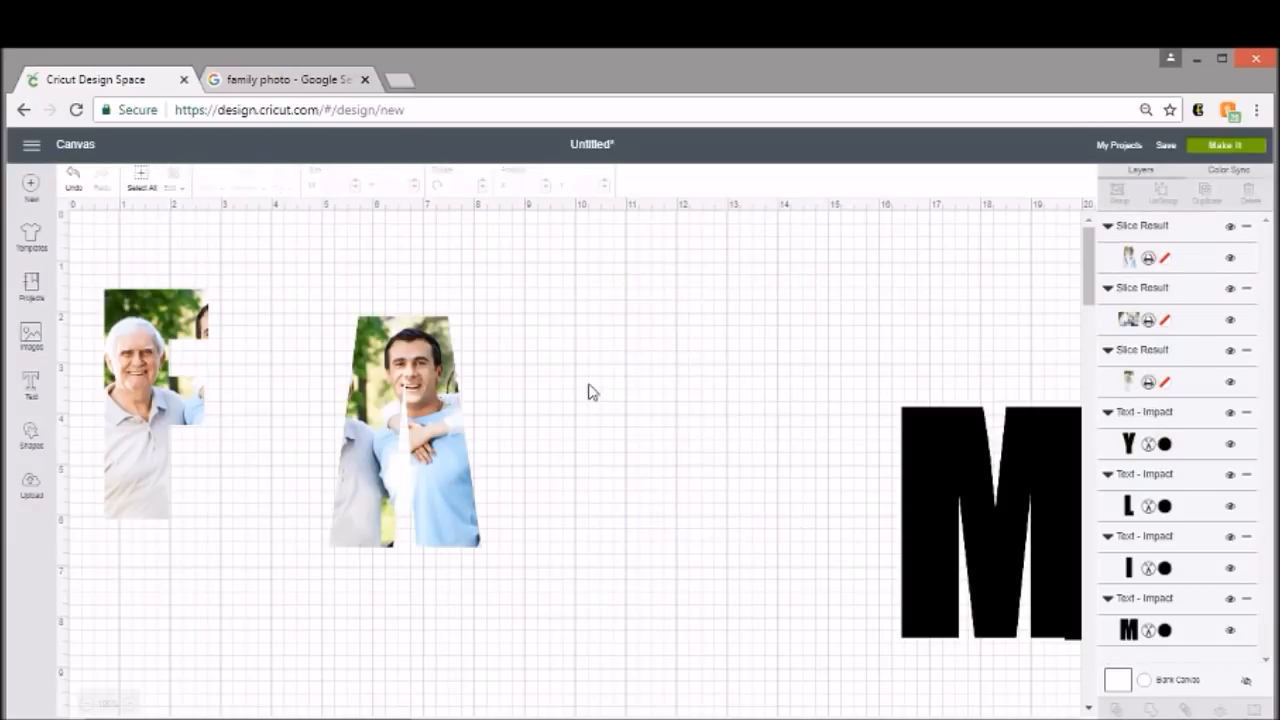
{"action": "left_click", "coordinate": [588, 386]}
{"action": "left_click", "coordinate": [201, 282]}
{"action": "left_click_drag", "start_coordinate": [427, 376], "coordinate": [299, 354]}
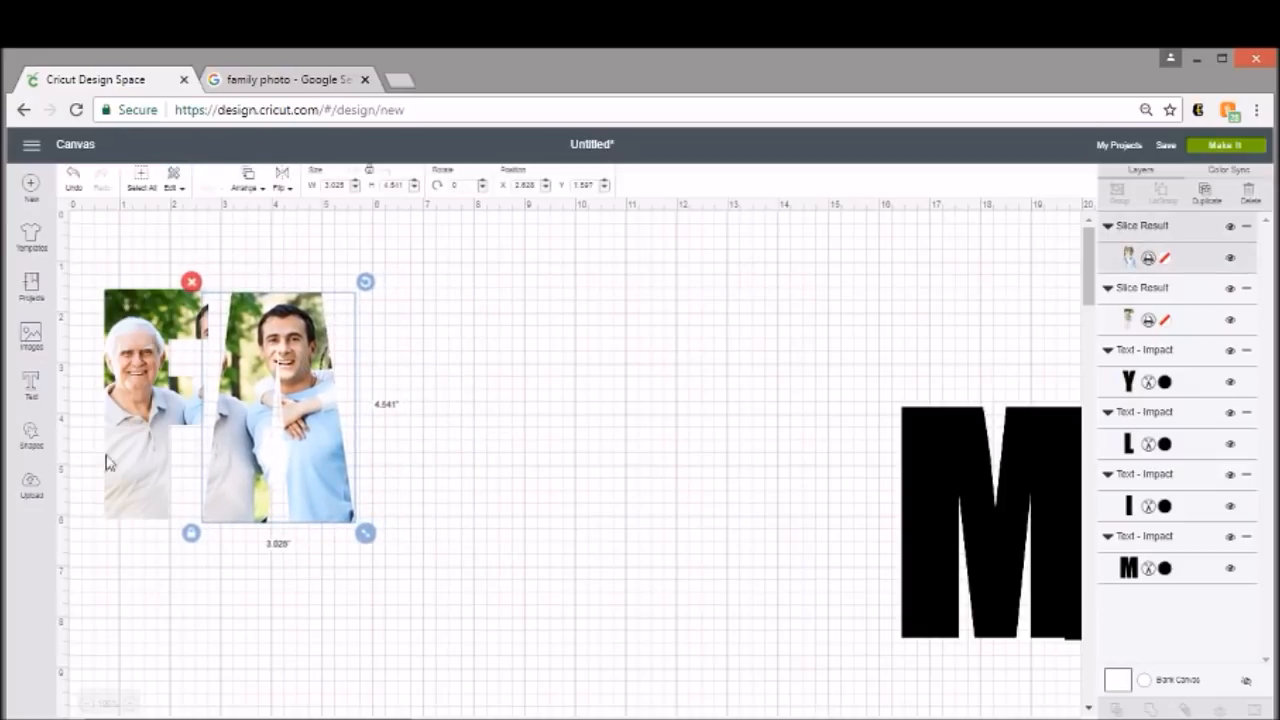
Step: Insert the uploaded family photo again and move it one layer backward
{"action": "left_click", "coordinate": [32, 487]}
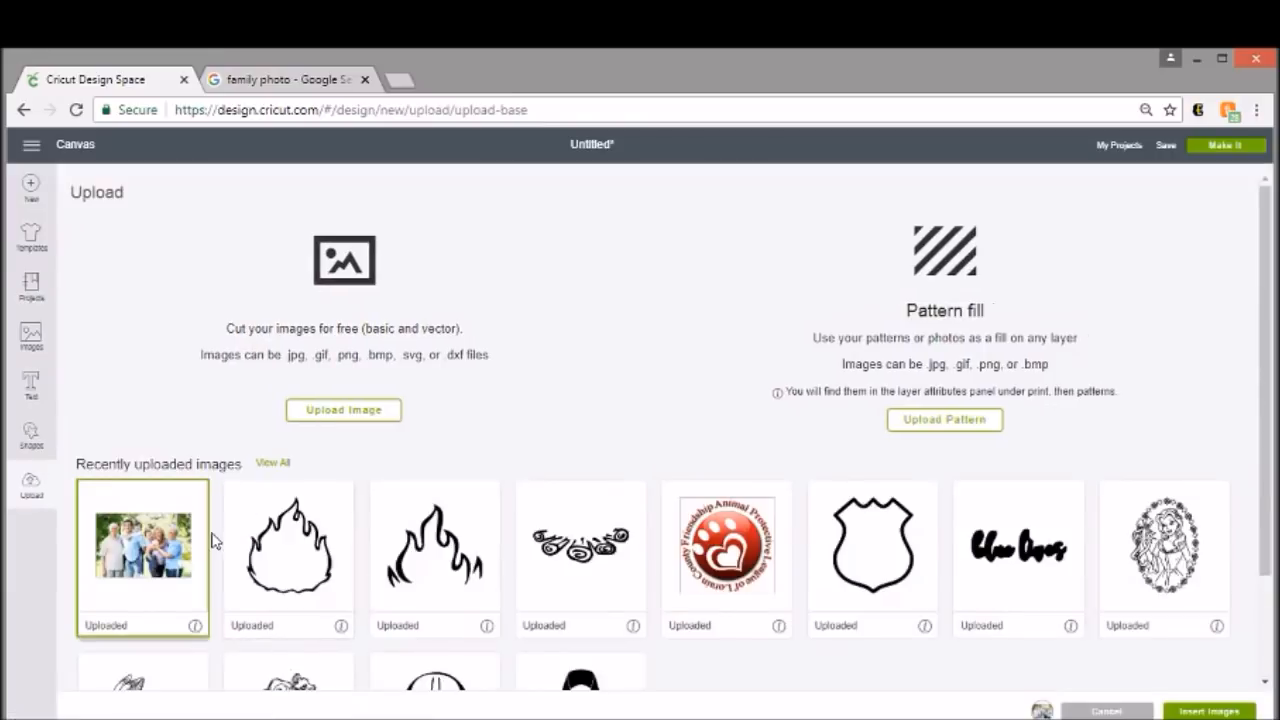
{"action": "left_click", "coordinate": [1210, 711]}
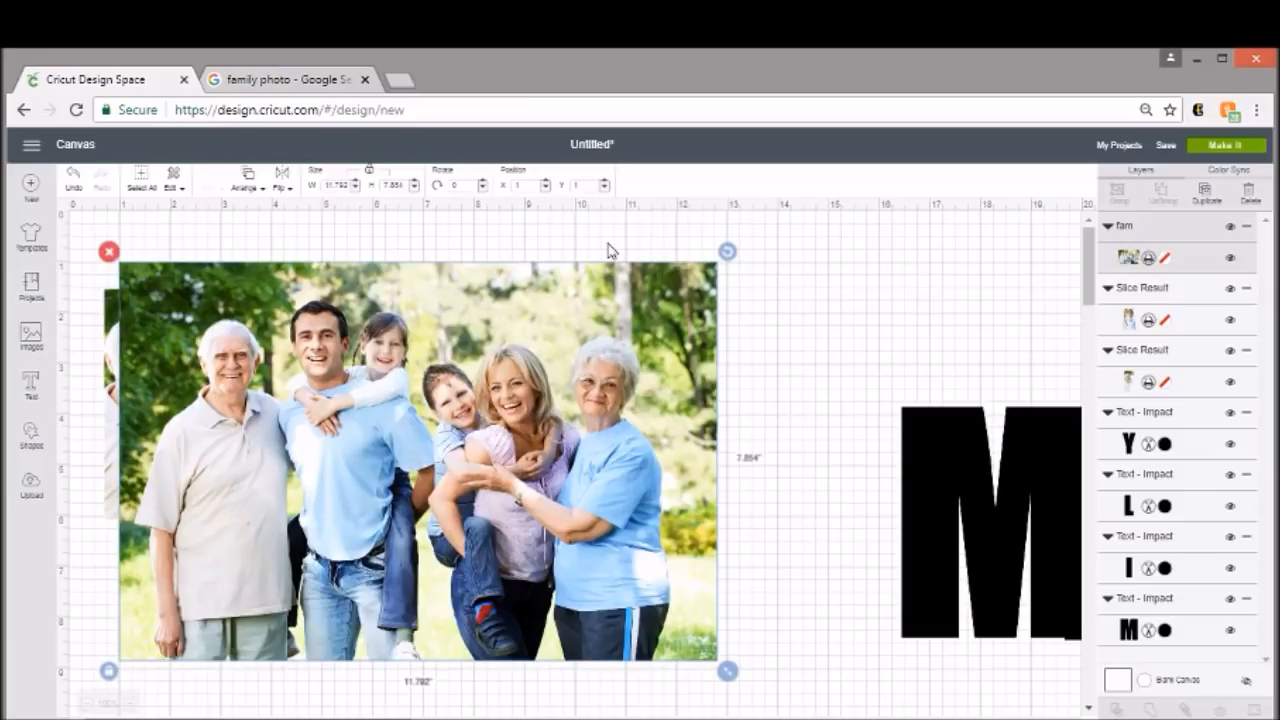
{"action": "right_click", "coordinate": [488, 348]}
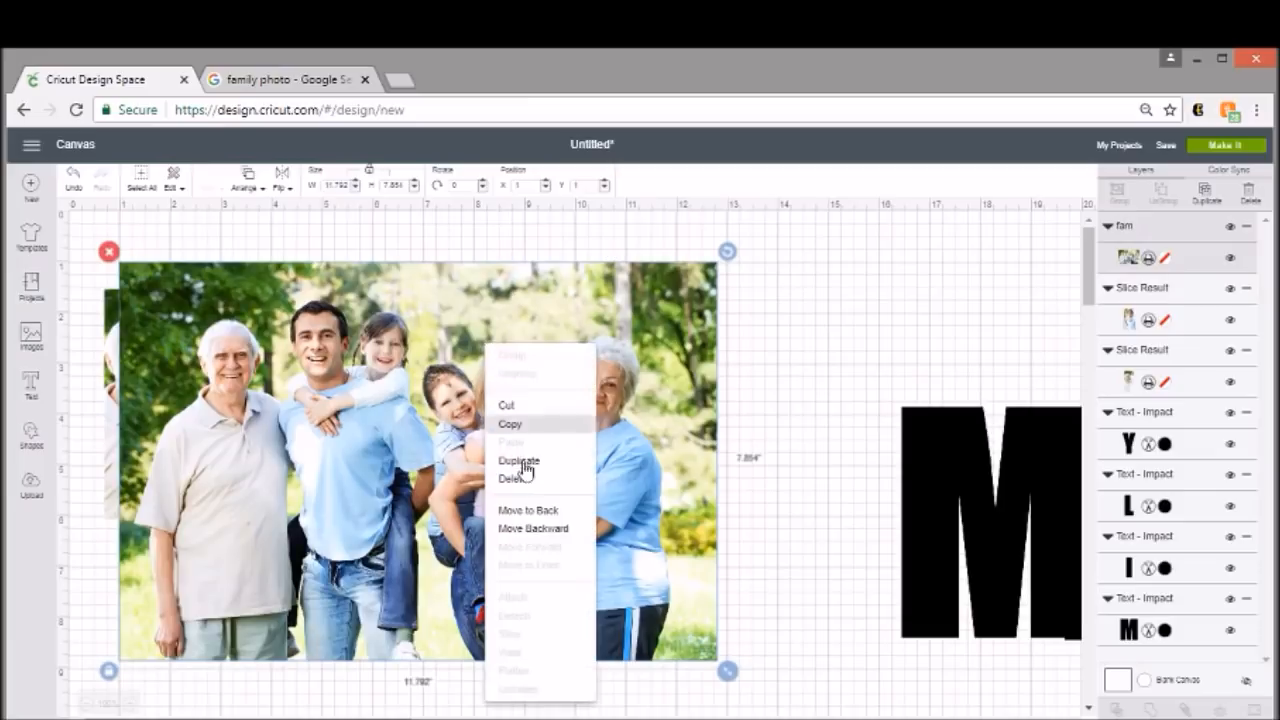
{"action": "left_click", "coordinate": [546, 531]}
Step: Shift the letter M slightly upward and bring it to the front of all layers
{"action": "left_click", "coordinate": [949, 449]}
{"action": "left_click_drag", "start_coordinate": [929, 457], "coordinate": [904, 403]}
{"action": "right_click", "coordinate": [904, 403]}
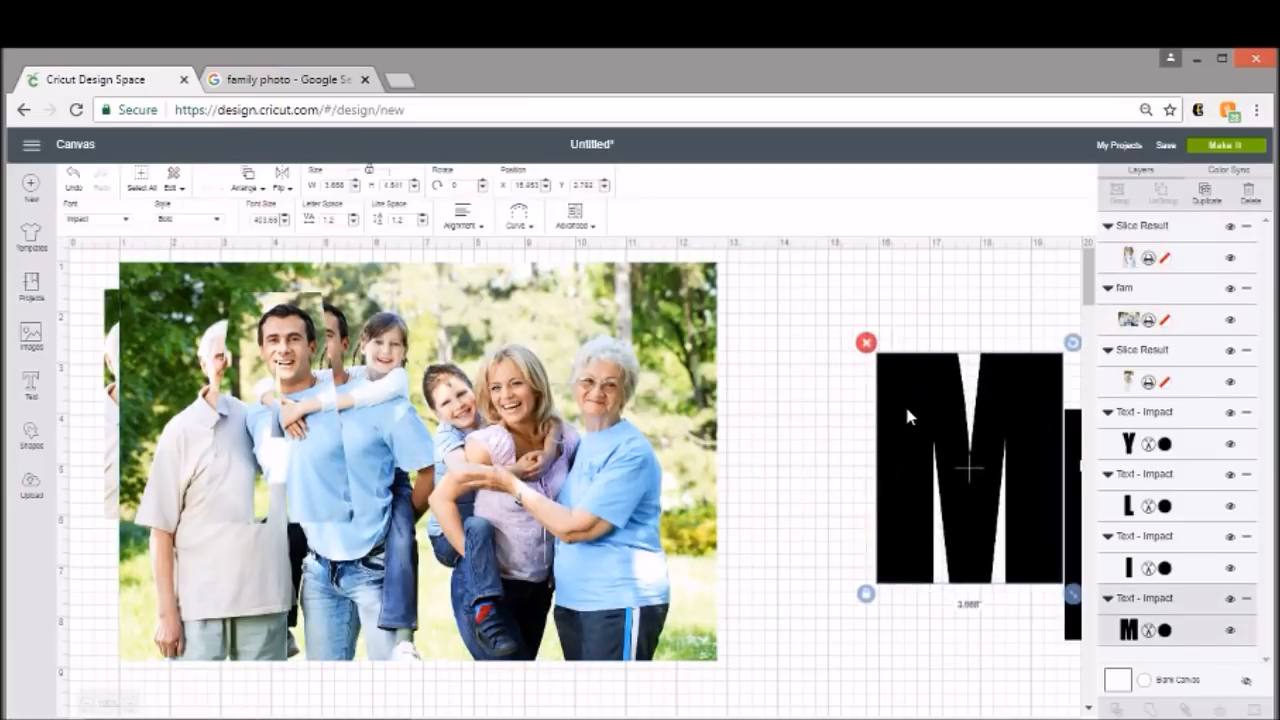
{"action": "left_click", "coordinate": [991, 603]}
Step: Place the photo beside the A-shaped piece, position the letter M over the two children, and slice it with the photo
{"action": "left_click_drag", "start_coordinate": [978, 502], "coordinate": [838, 466]}
{"action": "left_click_drag", "start_coordinate": [542, 402], "coordinate": [725, 410]}
{"action": "left_click_drag", "start_coordinate": [872, 398], "coordinate": [661, 392]}
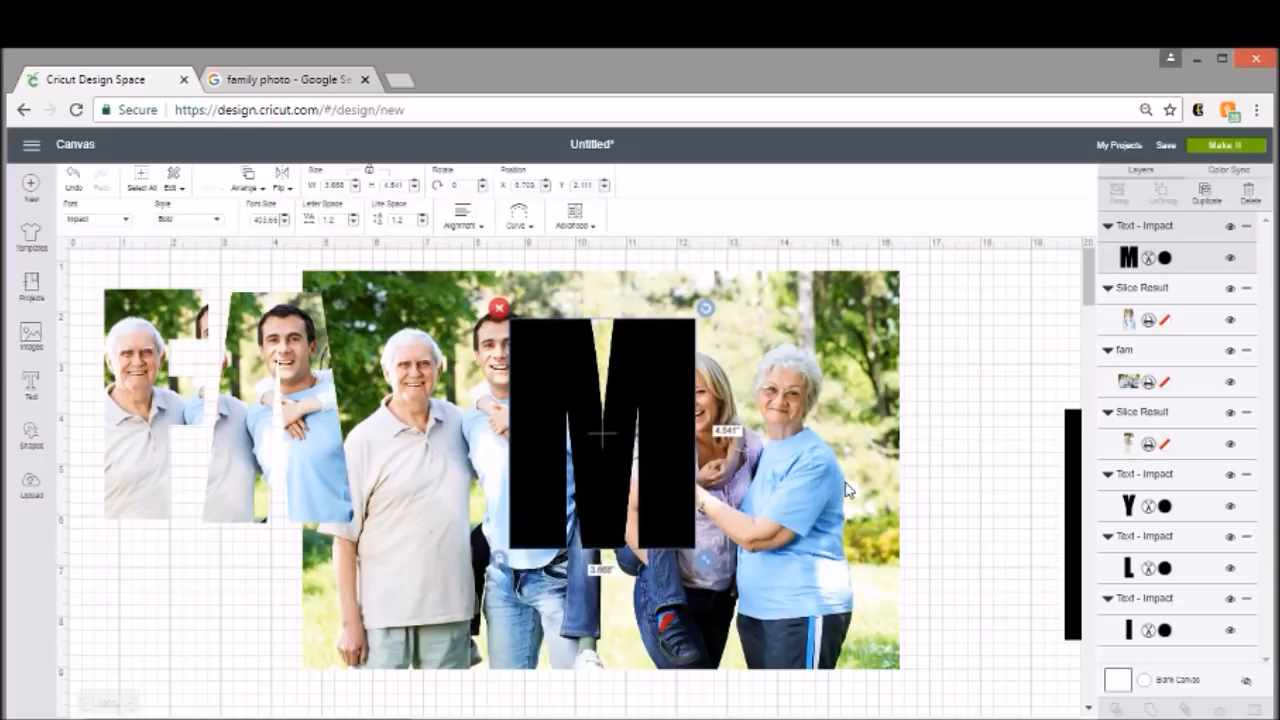
{"action": "left_click", "coordinate": [848, 430]}
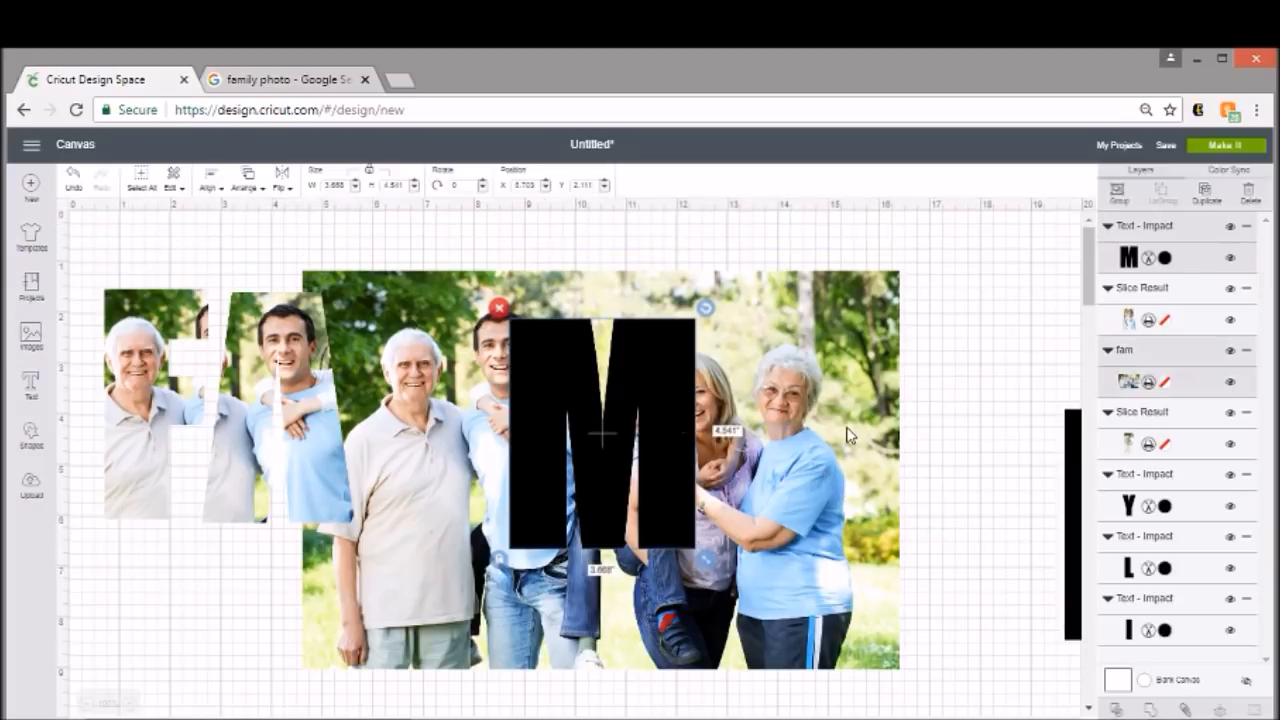
{"action": "left_click", "coordinate": [1130, 710]}
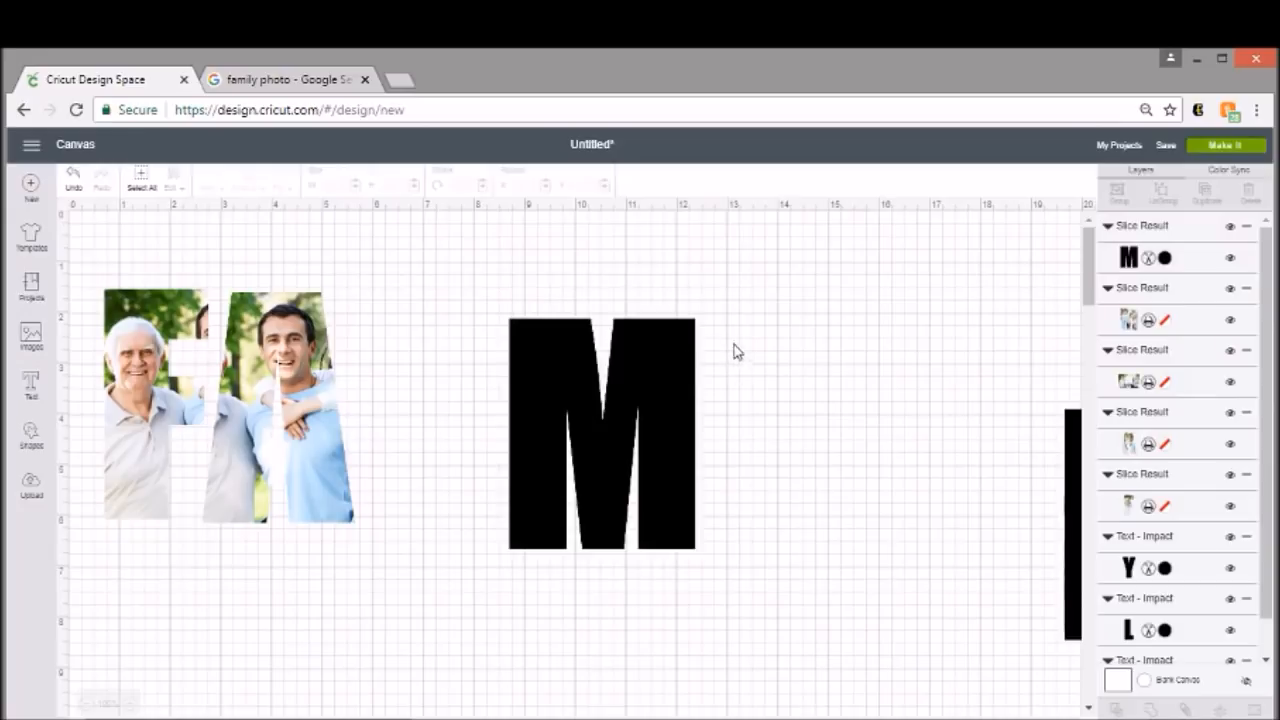
Step: Place the M-shaped photo piece next to the A-shaped one and delete the black M
{"action": "left_click_drag", "start_coordinate": [672, 382], "coordinate": [882, 382]}
{"action": "left_click_drag", "start_coordinate": [648, 362], "coordinate": [494, 370]}
{"action": "left_click", "coordinate": [540, 284]}
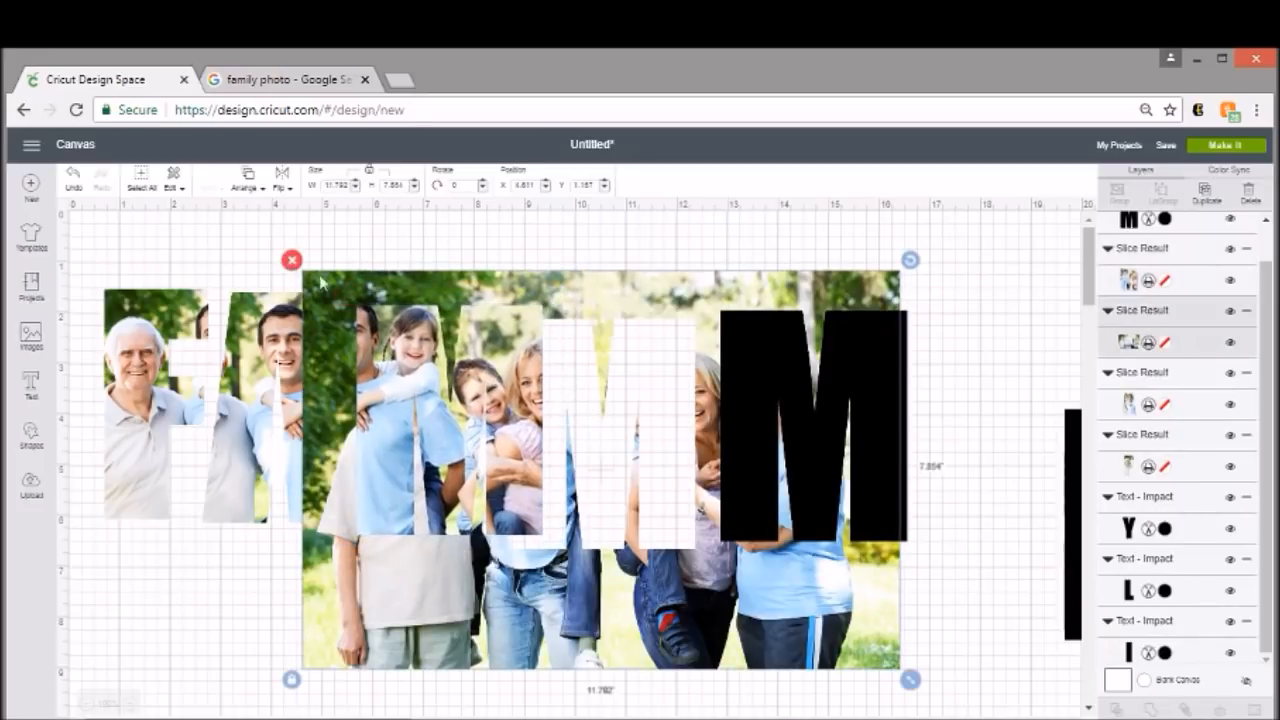
{"action": "left_click", "coordinate": [408, 366]}
{"action": "left_click", "coordinate": [373, 291]}
{"action": "left_click_drag", "start_coordinate": [780, 373], "coordinate": [622, 410]}
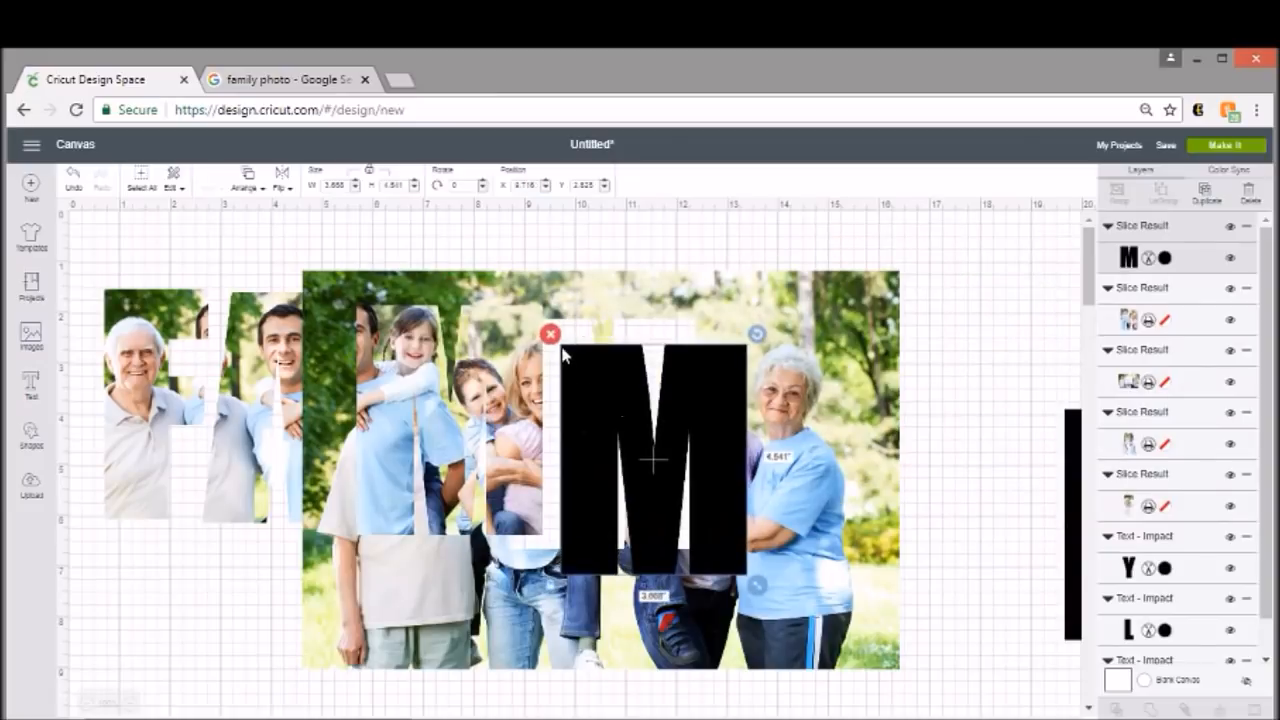
{"action": "left_click", "coordinate": [550, 333]}
Step: Bring the letter I beside the M-shaped piece and position the letter Y in front of the leftover photo over the grey-haired woman
{"action": "left_click_drag", "start_coordinate": [1070, 497], "coordinate": [591, 441]}
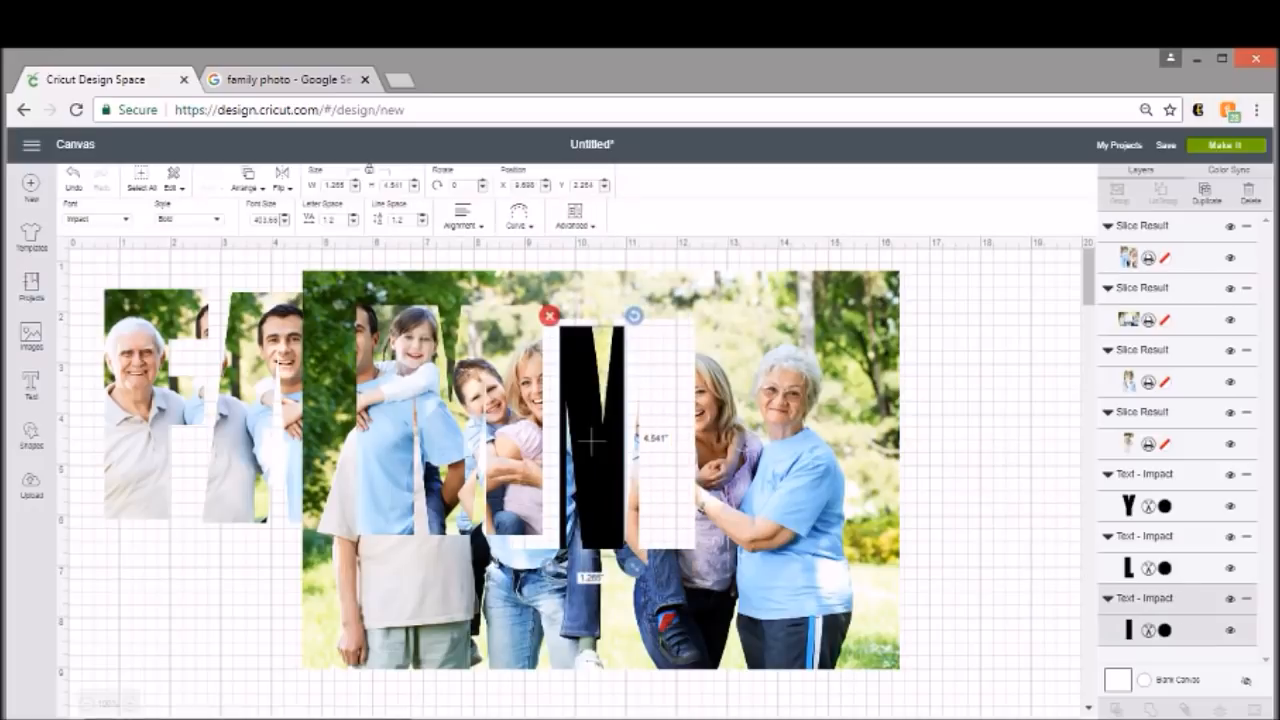
{"action": "scroll", "coordinate": [600, 697], "scroll_direction": "right", "scroll_amount": 10}
{"action": "left_click_drag", "start_coordinate": [883, 514], "coordinate": [527, 407]}
{"action": "right_click", "coordinate": [529, 414]}
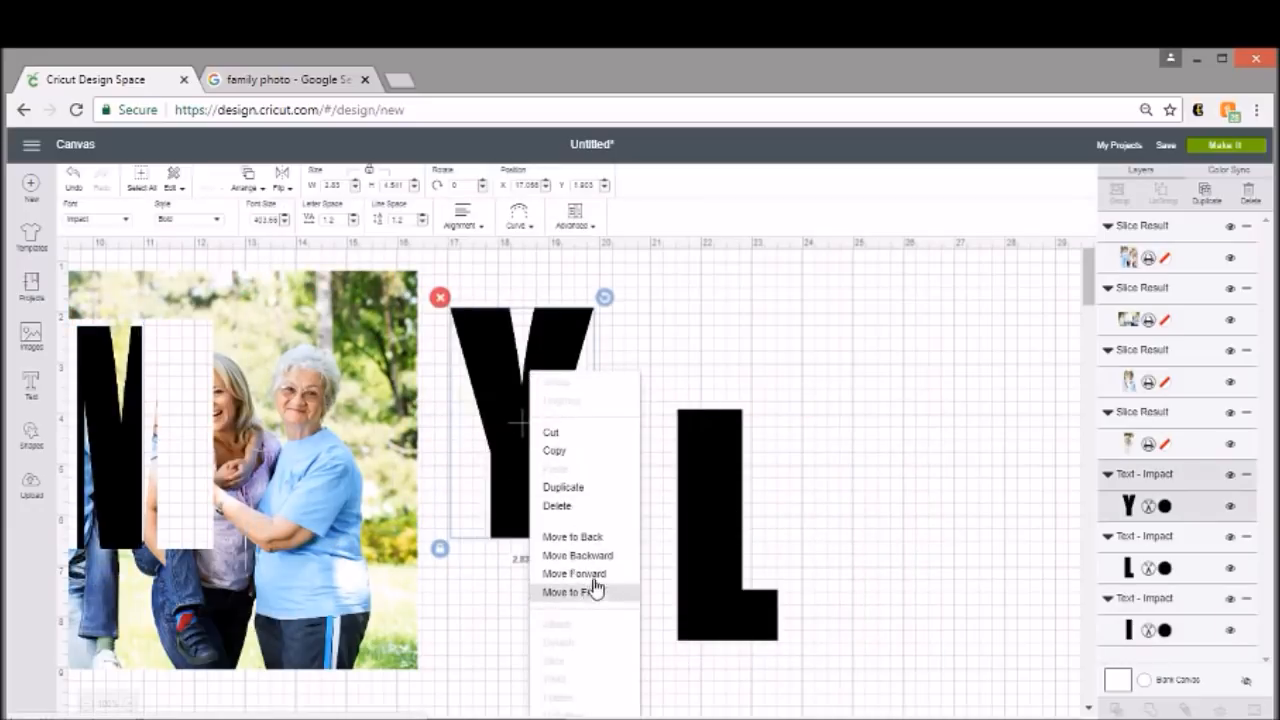
{"action": "left_click", "coordinate": [584, 574]}
{"action": "left_click_drag", "start_coordinate": [523, 423], "coordinate": [328, 374]}
{"action": "right_click", "coordinate": [494, 411]}
{"action": "left_click", "coordinate": [553, 594]}
Step: Select the letter Y together with the leftover photo and slice them
{"action": "scroll", "coordinate": [600, 563], "scroll_direction": "down", "scroll_amount": 3}
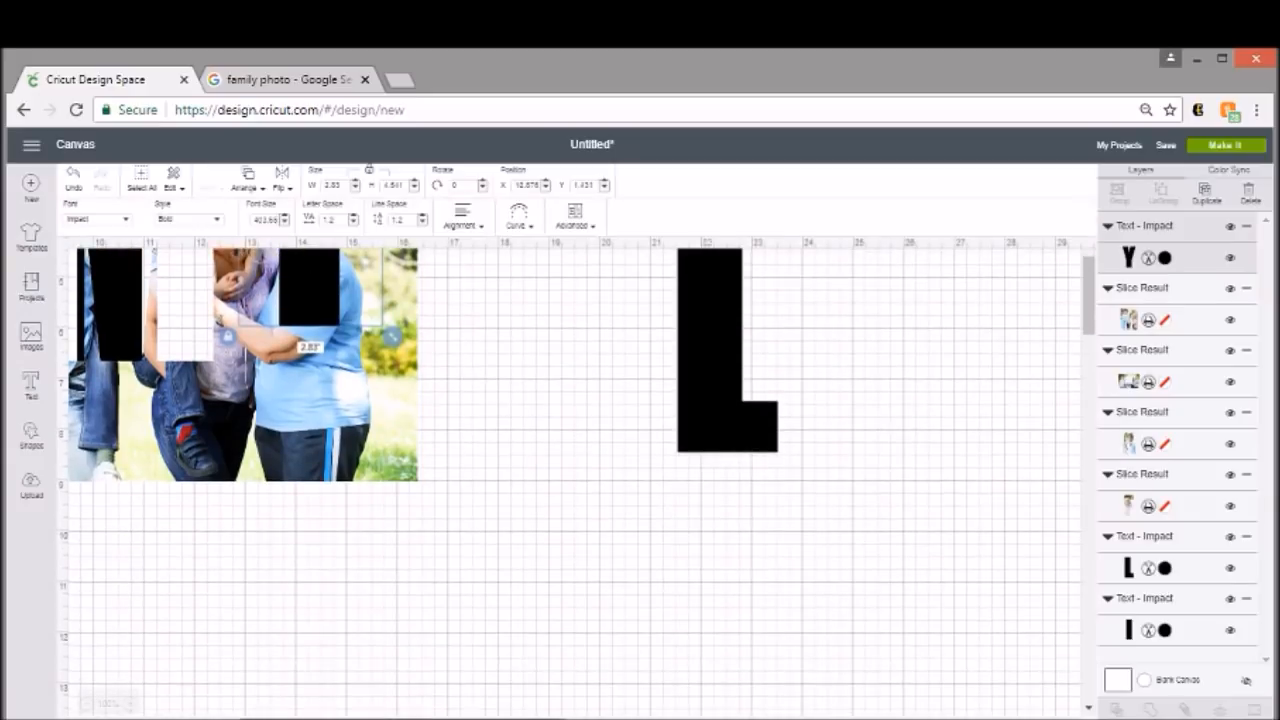
{"action": "left_click_drag", "start_coordinate": [510, 714], "coordinate": [434, 709]}
{"action": "scroll", "coordinate": [737, 461], "scroll_direction": "up", "scroll_amount": 3}
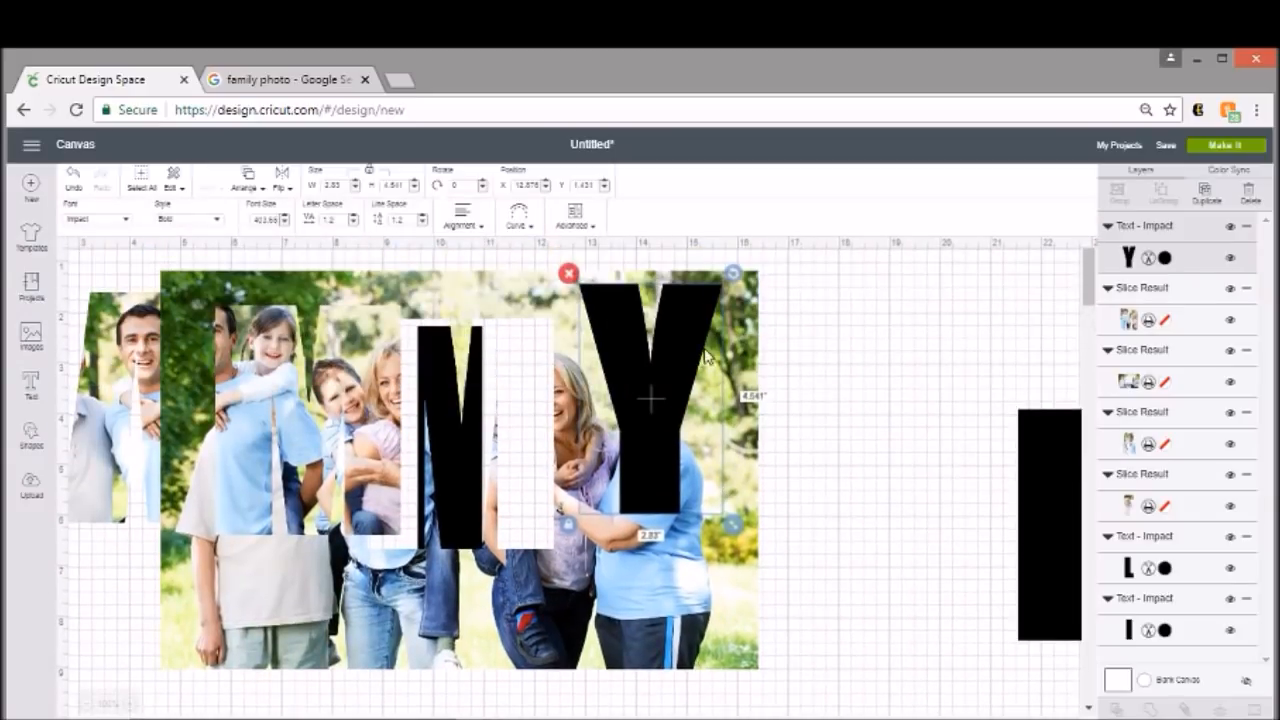
{"action": "left_click", "coordinate": [755, 480]}
{"action": "left_click", "coordinate": [1118, 710]}
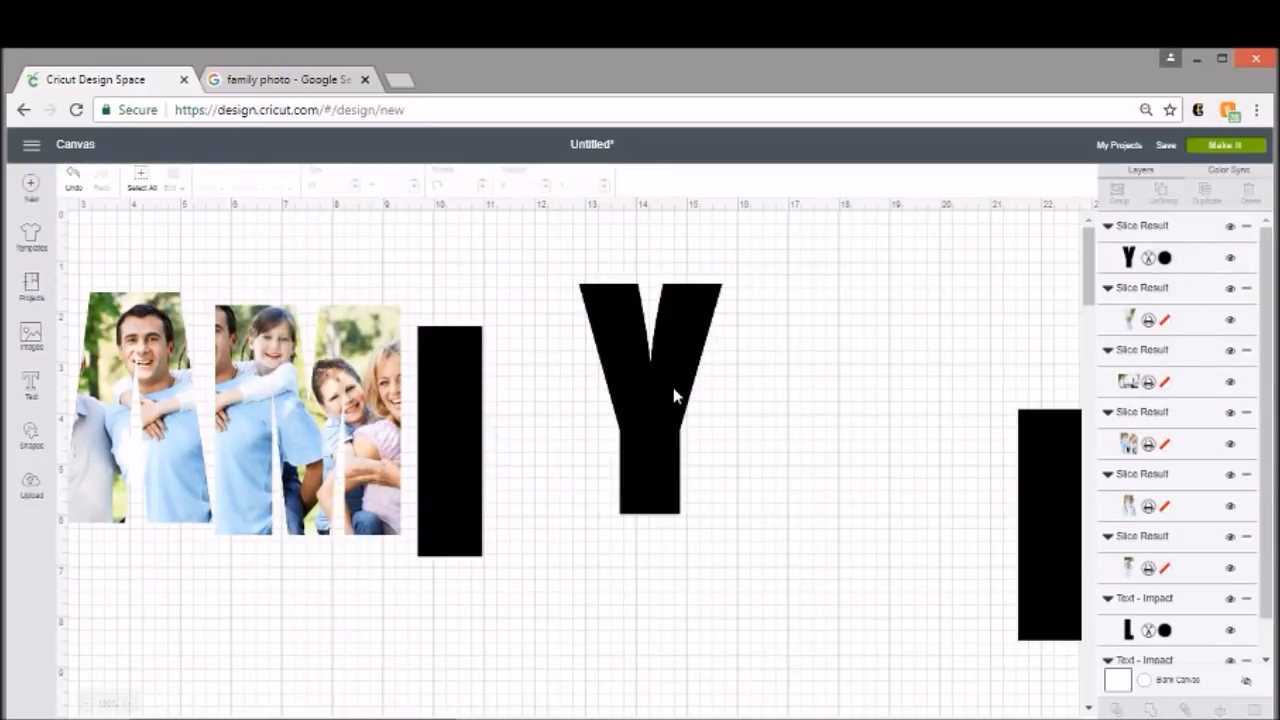
Step: Separate the black Y, the leftover photo and the Y-shaped piece, and line up the letters I and L before the Y
{"action": "left_click_drag", "start_coordinate": [671, 391], "coordinate": [823, 394]}
{"action": "left_click", "coordinate": [500, 437]}
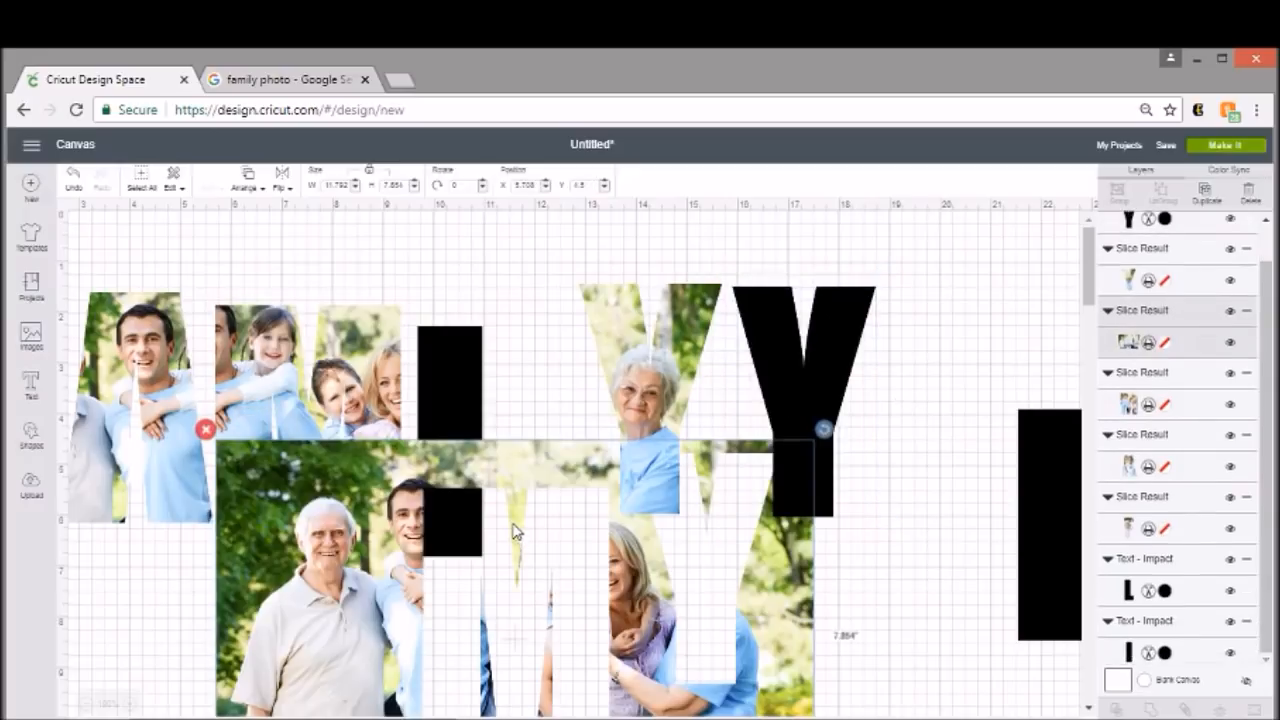
{"action": "left_click_drag", "start_coordinate": [574, 536], "coordinate": [575, 460]}
{"action": "left_click_drag", "start_coordinate": [656, 362], "coordinate": [933, 371]}
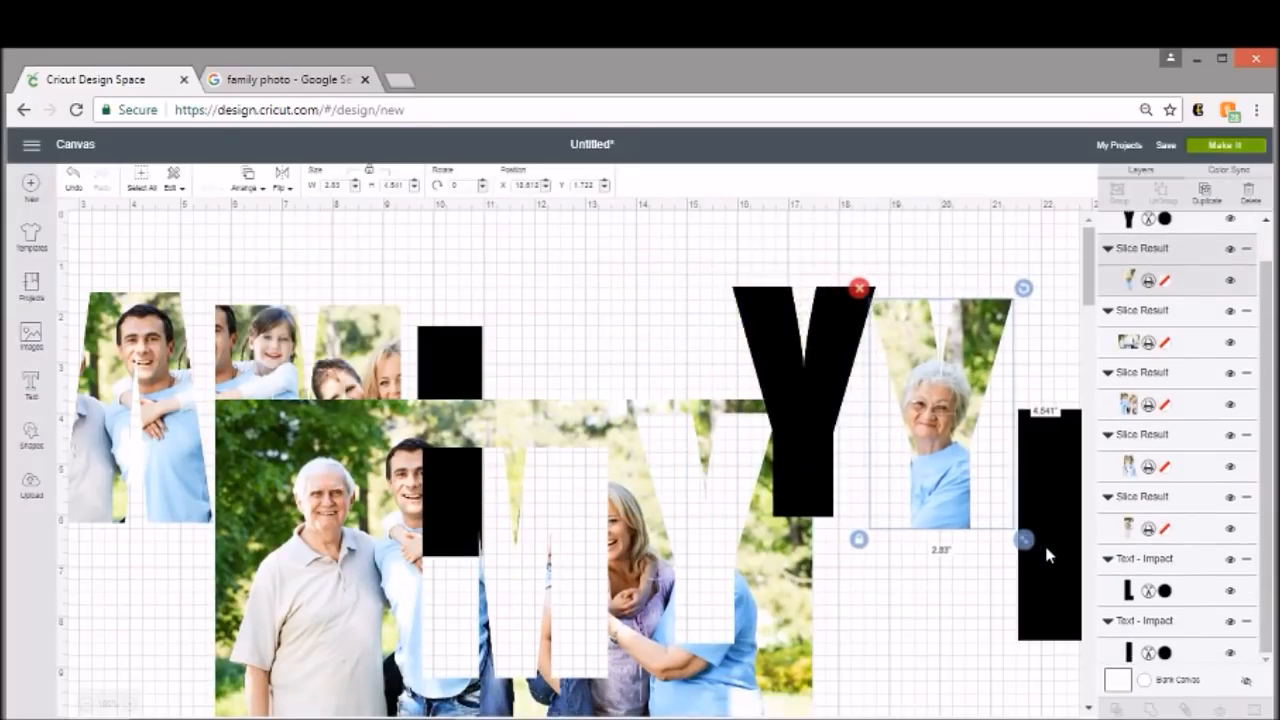
{"action": "left_click_drag", "start_coordinate": [1046, 548], "coordinate": [678, 428]}
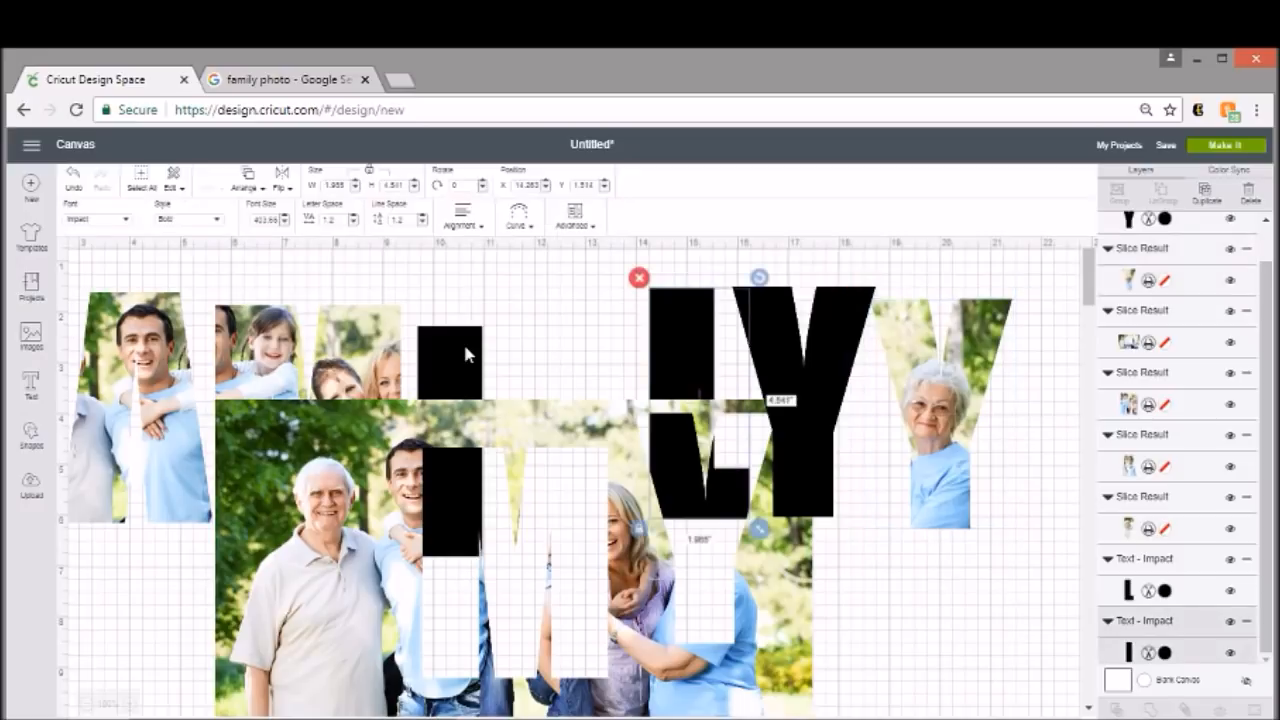
{"action": "left_click_drag", "start_coordinate": [466, 354], "coordinate": [485, 330]}
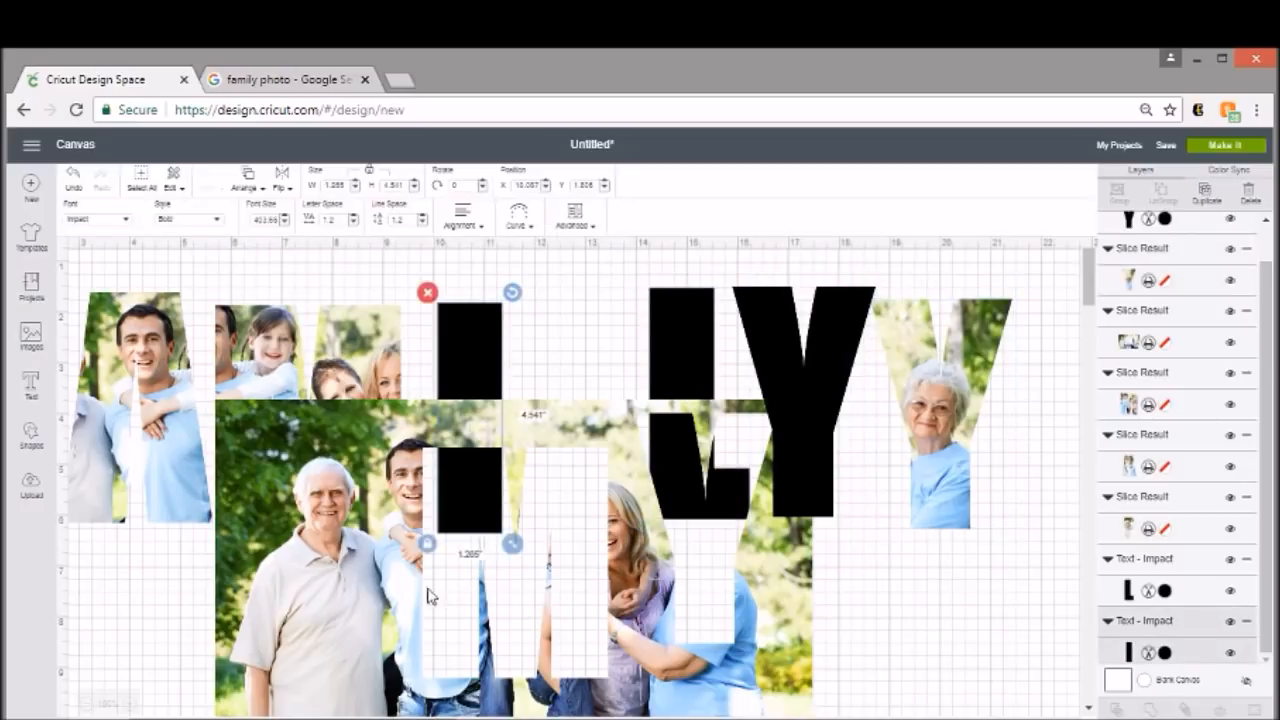
Step: Delete the leftover photo and the Y-shaped photo piece, keeping the black Y
{"action": "left_click", "coordinate": [310, 572]}
{"action": "left_click", "coordinate": [208, 390]}
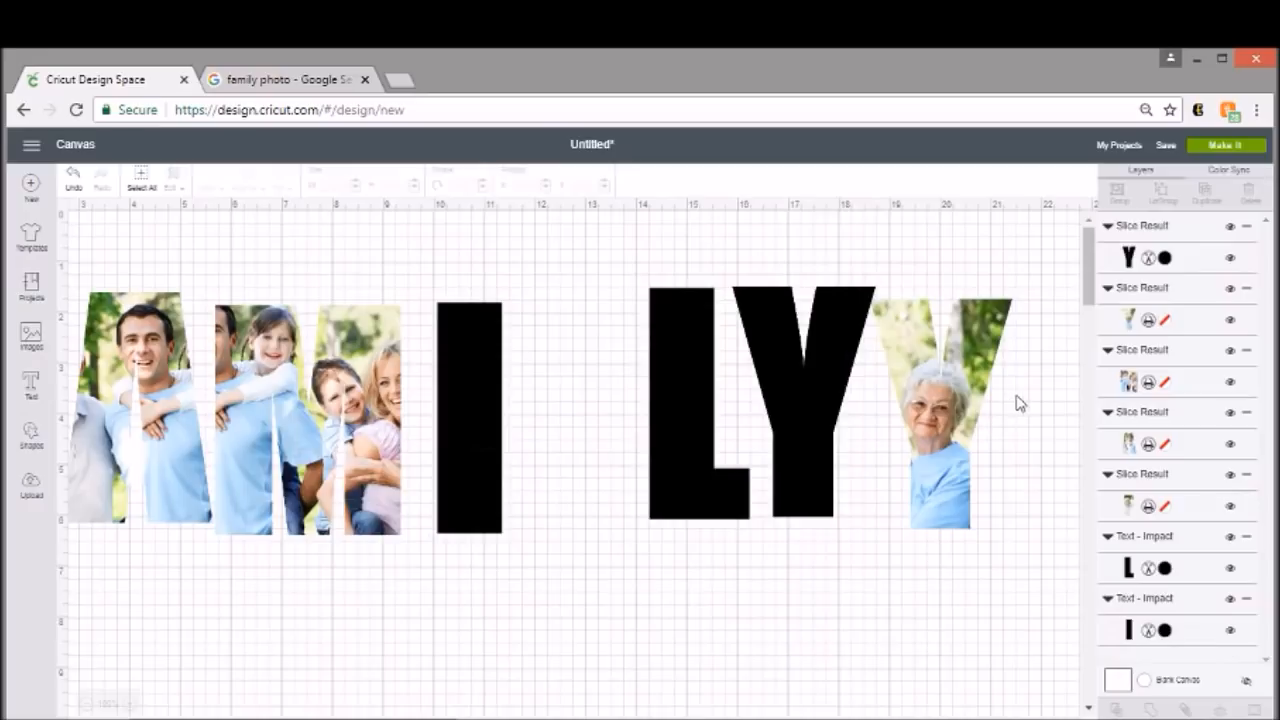
{"action": "left_click", "coordinate": [960, 412]}
{"action": "left_click", "coordinate": [861, 290]}
{"action": "left_click", "coordinate": [851, 337]}
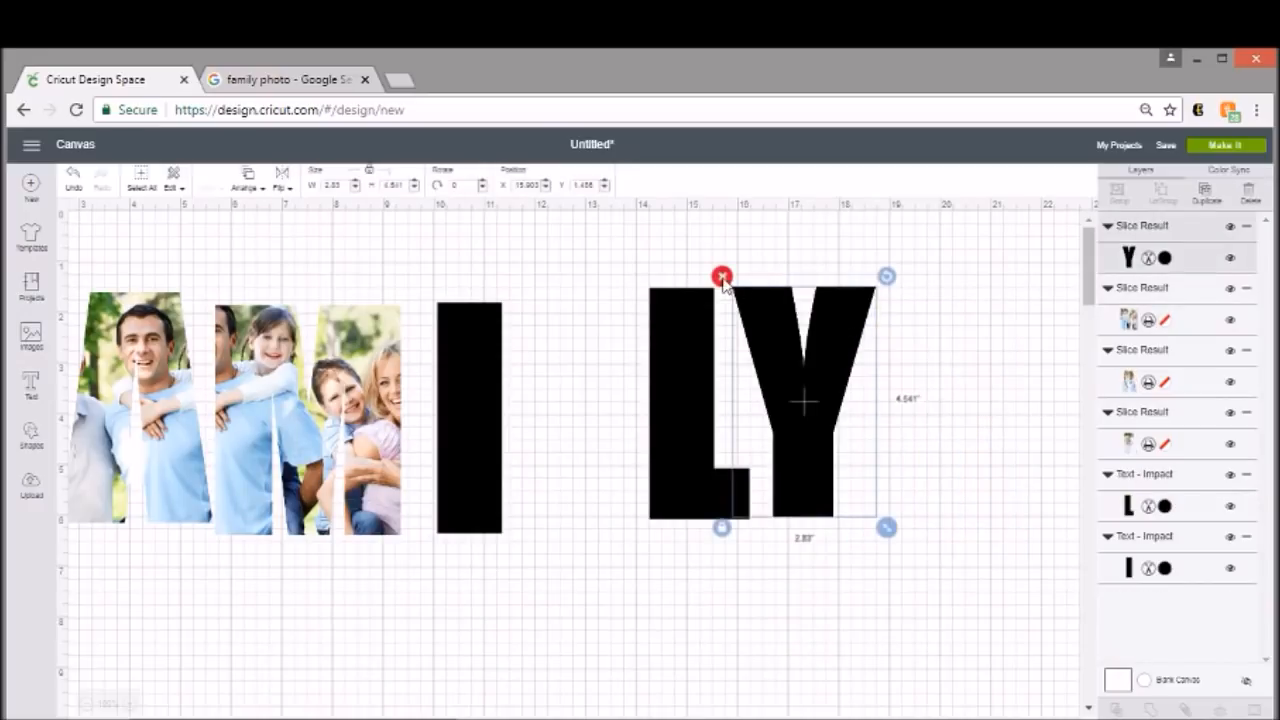
Step: Insert the uploaded family photo again, place it over the letters, and send it to the back
{"action": "left_click", "coordinate": [32, 486]}
{"action": "left_click", "coordinate": [170, 560]}
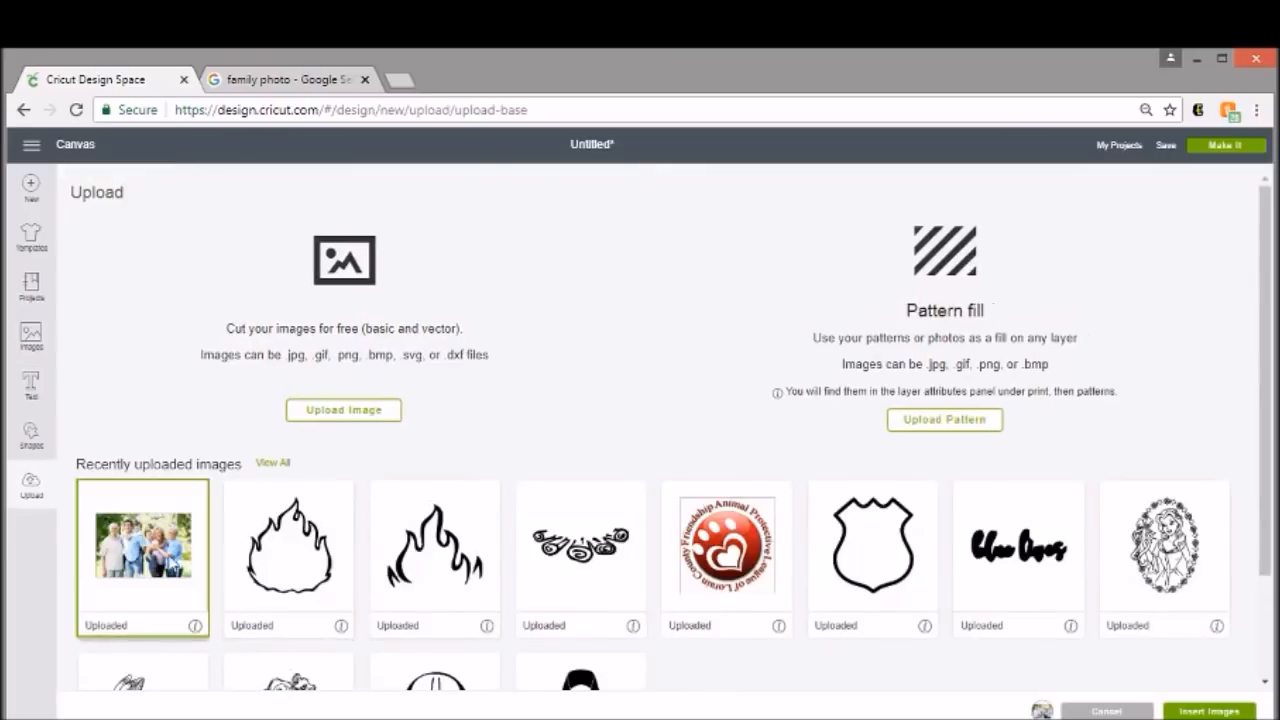
{"action": "left_click", "coordinate": [1219, 713]}
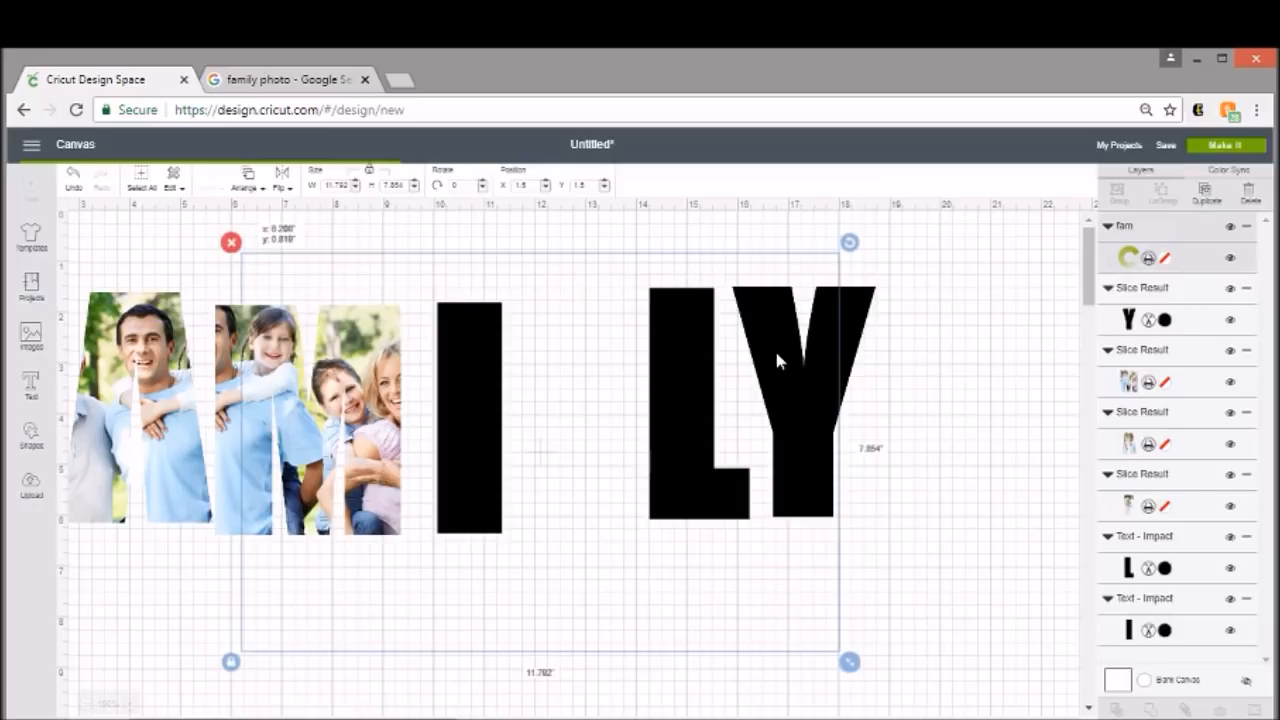
{"action": "right_click", "coordinate": [648, 482]}
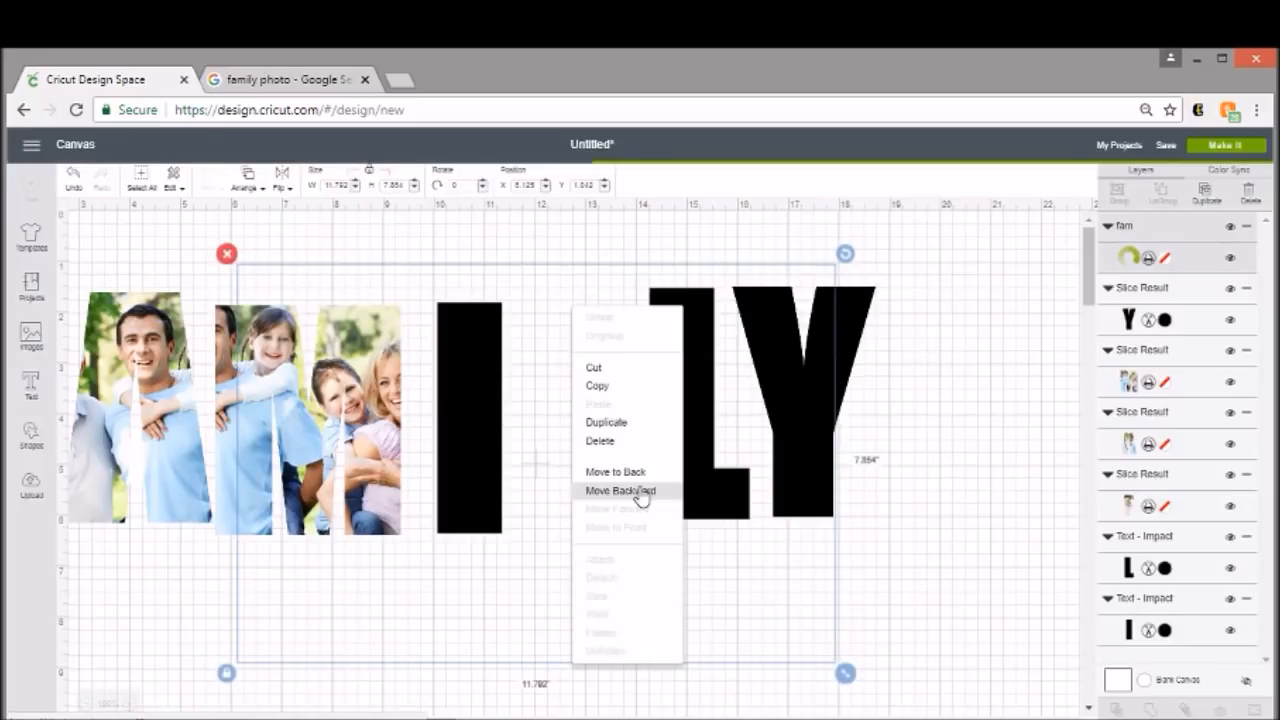
{"action": "left_click", "coordinate": [638, 491]}
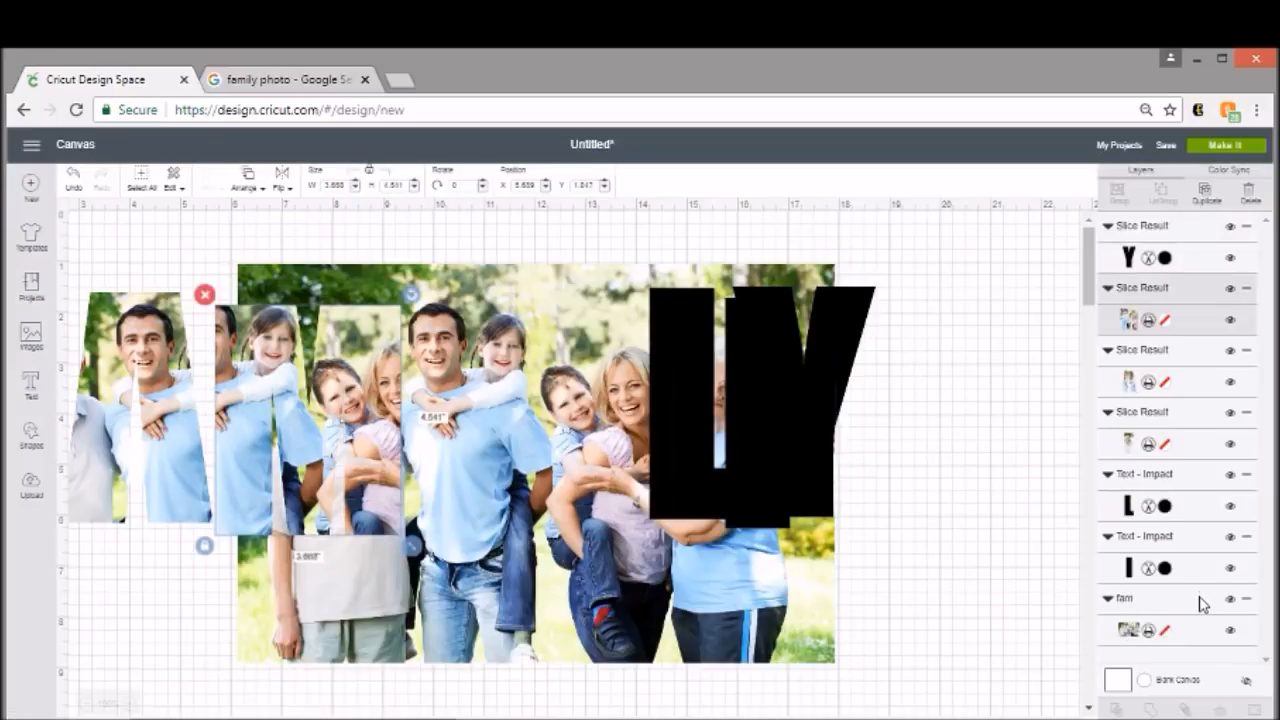
Step: Move the letters L and Y off the photo, position the I over the blonde woman, and slice it with the photo
{"action": "left_click_drag", "start_coordinate": [700, 420], "coordinate": [950, 430]}
{"action": "left_click_drag", "start_coordinate": [773, 408], "coordinate": [575, 421]}
{"action": "left_click", "coordinate": [711, 514]}
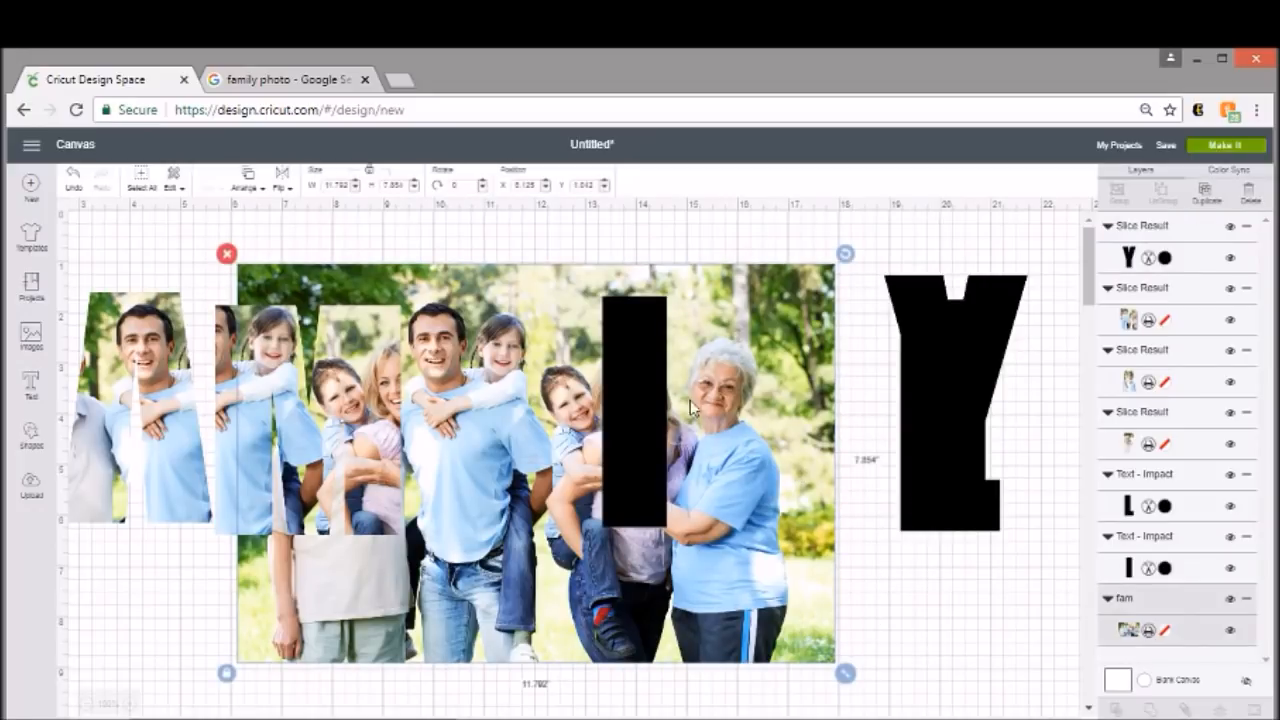
{"action": "left_click", "coordinate": [655, 390], "text": "shift"}
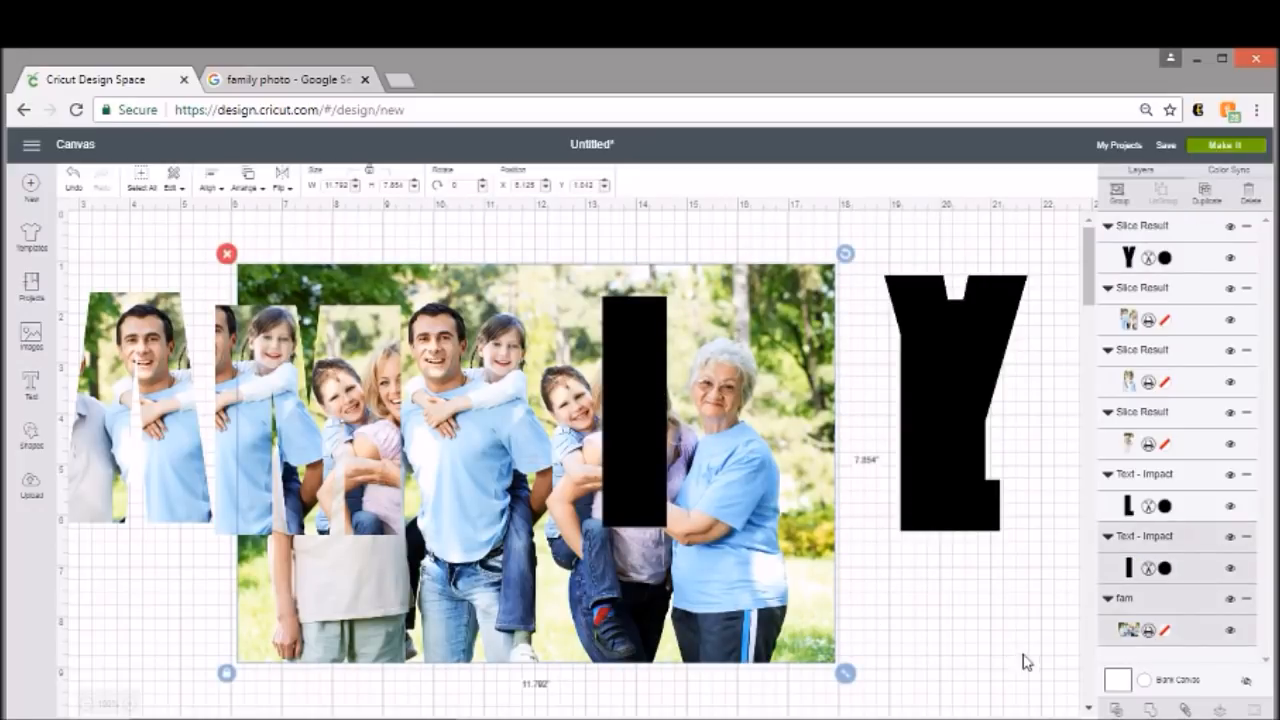
{"action": "left_click", "coordinate": [1114, 708]}
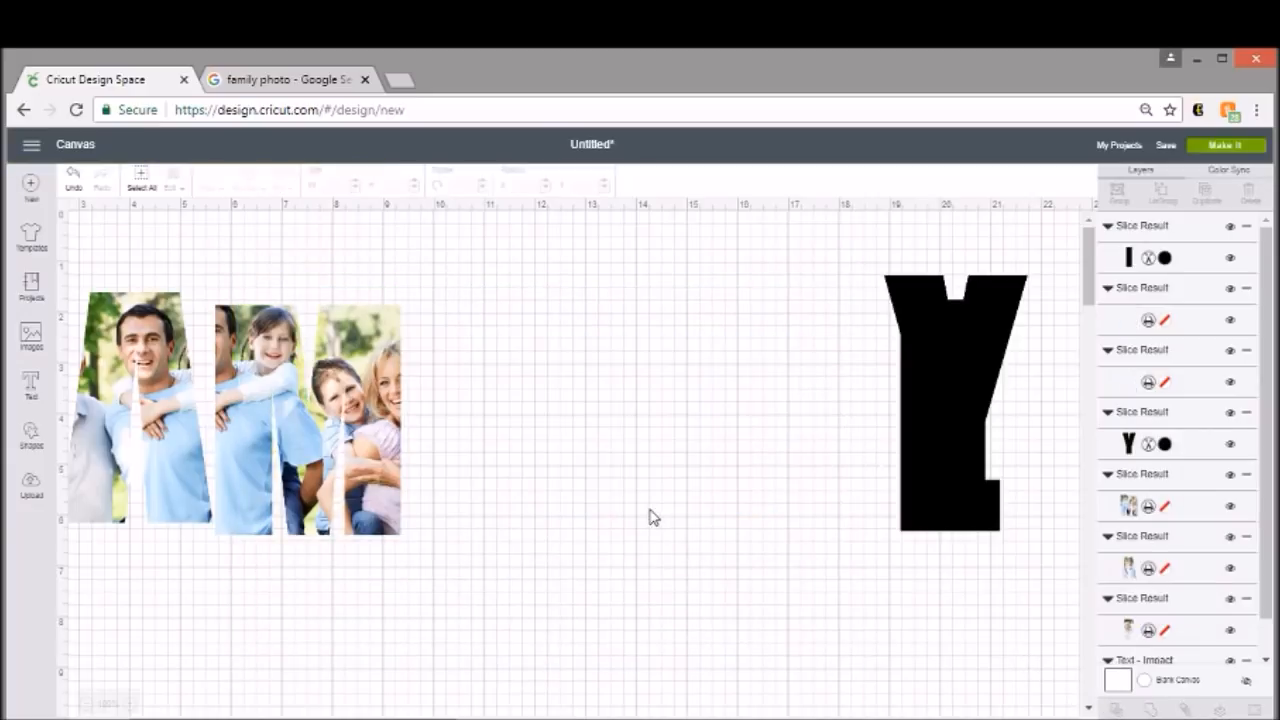
Step: Delete the black I and place the I-shaped photo piece next to the M-shaped one
{"action": "left_click_drag", "start_coordinate": [639, 395], "coordinate": [494, 476]}
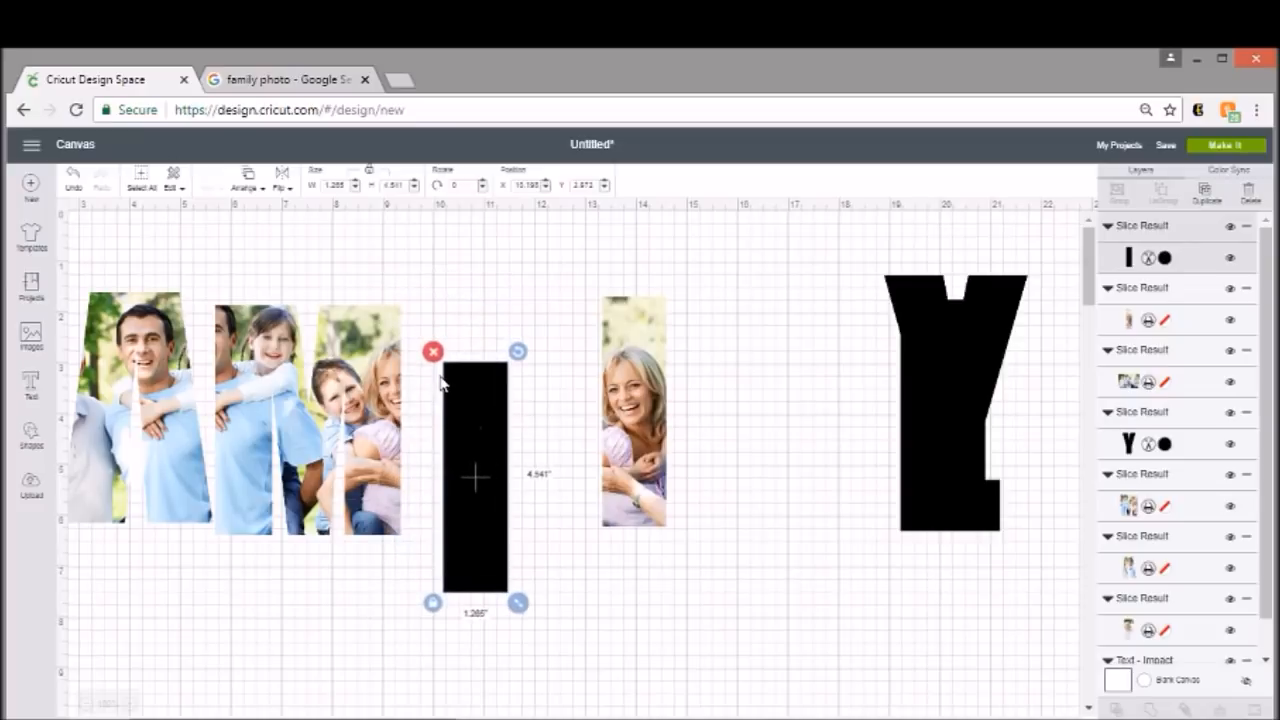
{"action": "key", "text": "Delete"}
{"action": "left_click_drag", "start_coordinate": [607, 428], "coordinate": [424, 437]}
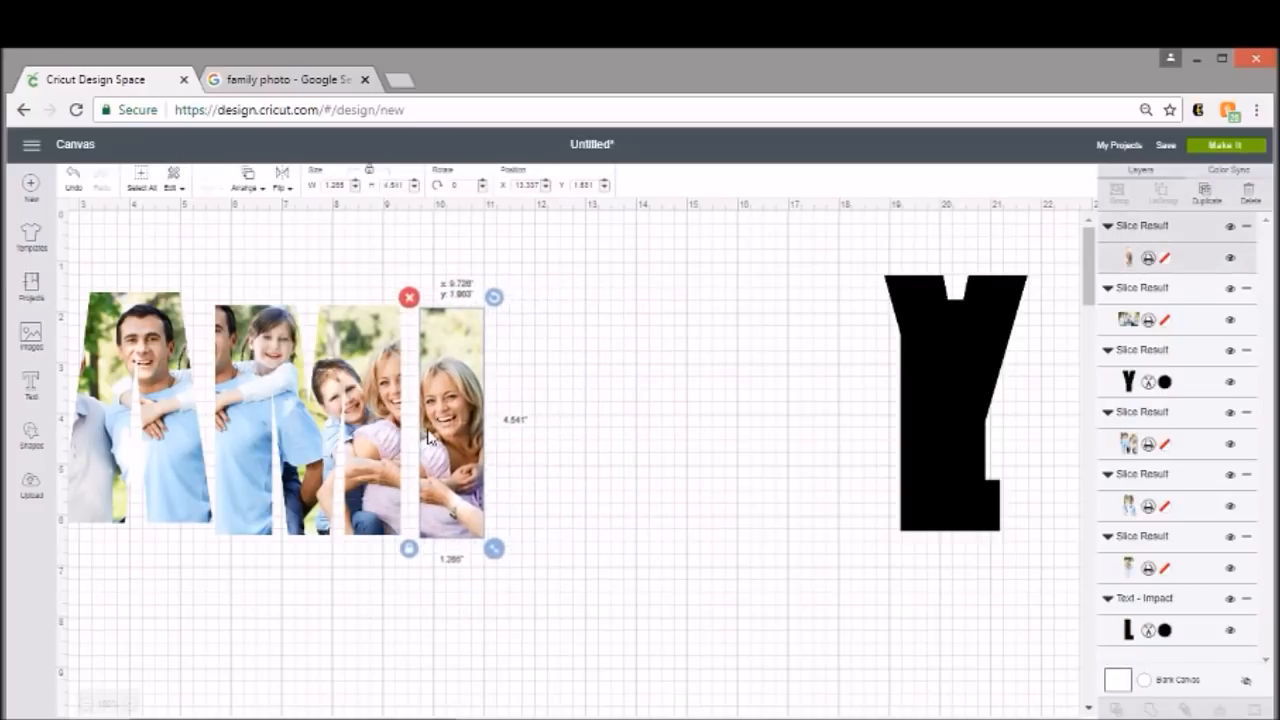
Step: Move the Y farther away, bring the letter L to the front, and position it over the grey-haired woman in the leftover photo
{"action": "left_click_drag", "start_coordinate": [940, 343], "coordinate": [1066, 348]}
{"action": "left_click_drag", "start_coordinate": [951, 384], "coordinate": [871, 397]}
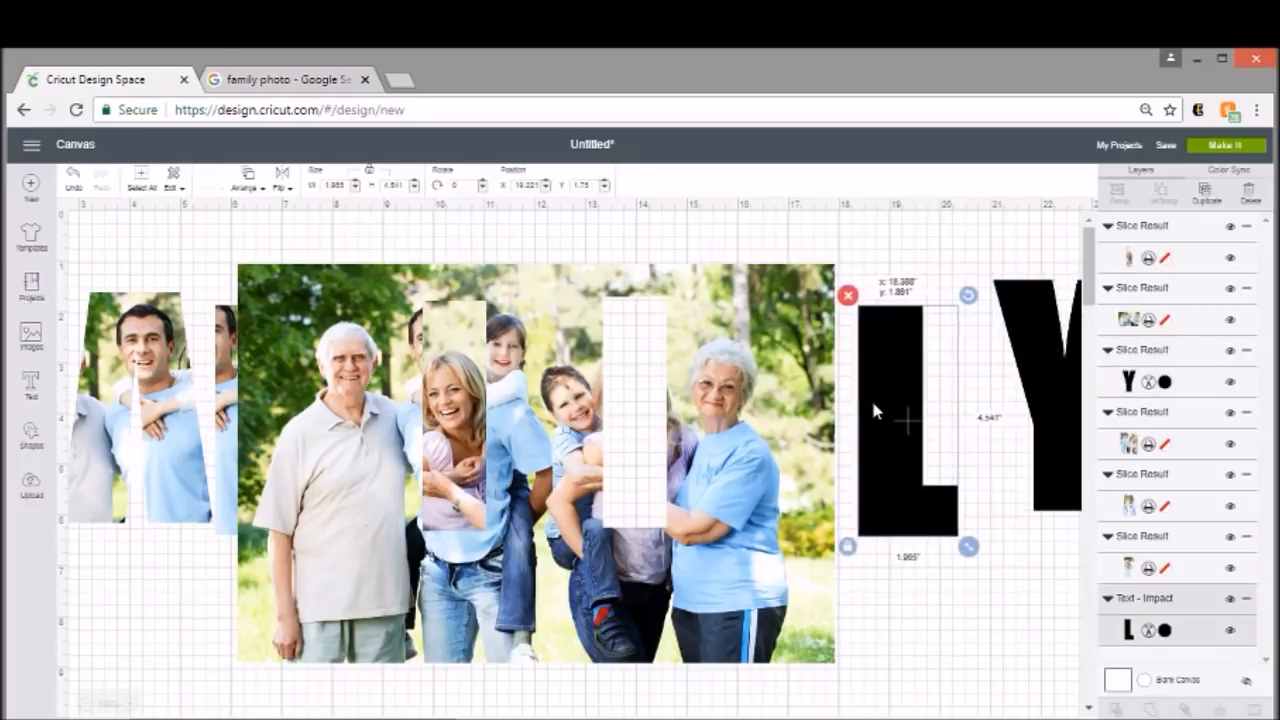
{"action": "right_click", "coordinate": [869, 398]}
{"action": "left_click", "coordinate": [917, 593]}
{"action": "left_click_drag", "start_coordinate": [900, 485], "coordinate": [748, 486]}
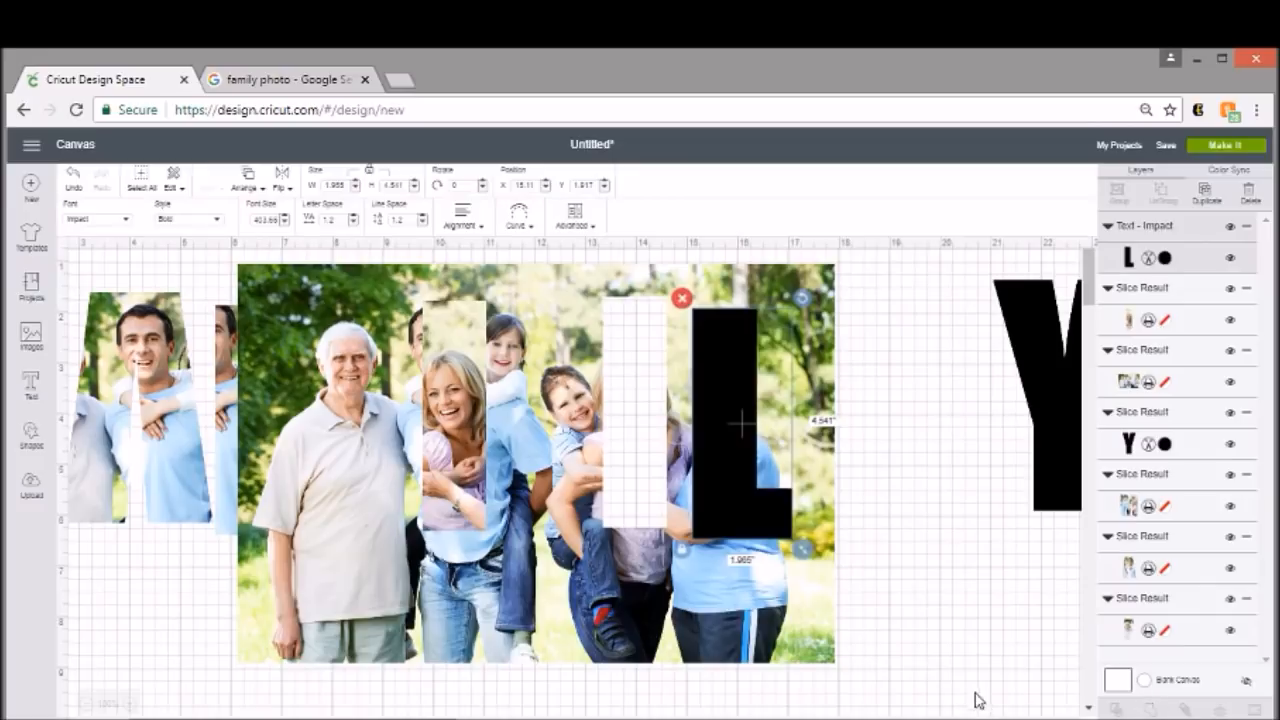
Step: Select the letter L together with the leftover photo and slice them
{"action": "left_click", "coordinate": [765, 577]}
{"action": "left_click", "coordinate": [753, 528]}
{"action": "left_click", "coordinate": [790, 612], "text": "shift"}
{"action": "left_click", "coordinate": [1116, 708]}
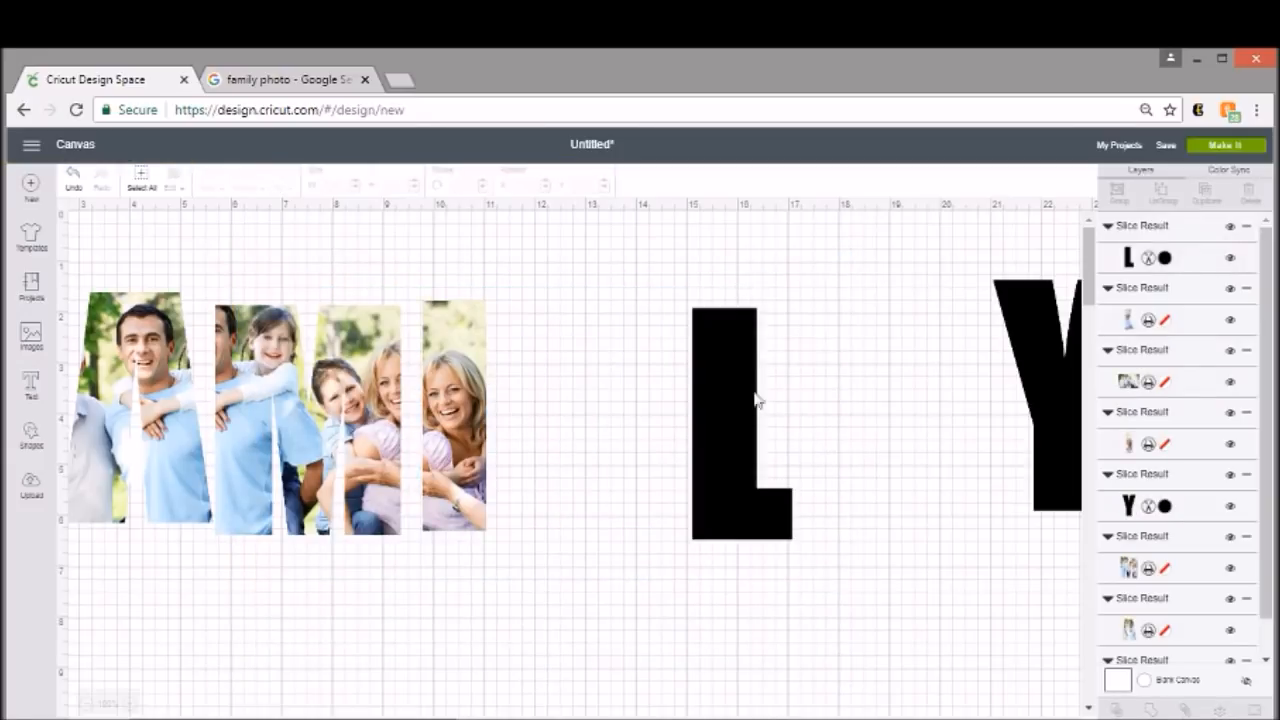
Step: Delete the black L and the leftover photo, and move the L-shaped photo piece toward the I-shaped one
{"action": "left_click_drag", "start_coordinate": [723, 414], "coordinate": [582, 438]}
{"action": "left_click", "coordinate": [545, 321]}
{"action": "left_click_drag", "start_coordinate": [695, 365], "coordinate": [568, 365]}
{"action": "left_click", "coordinate": [790, 462]}
{"action": "left_click", "coordinate": [790, 462]}
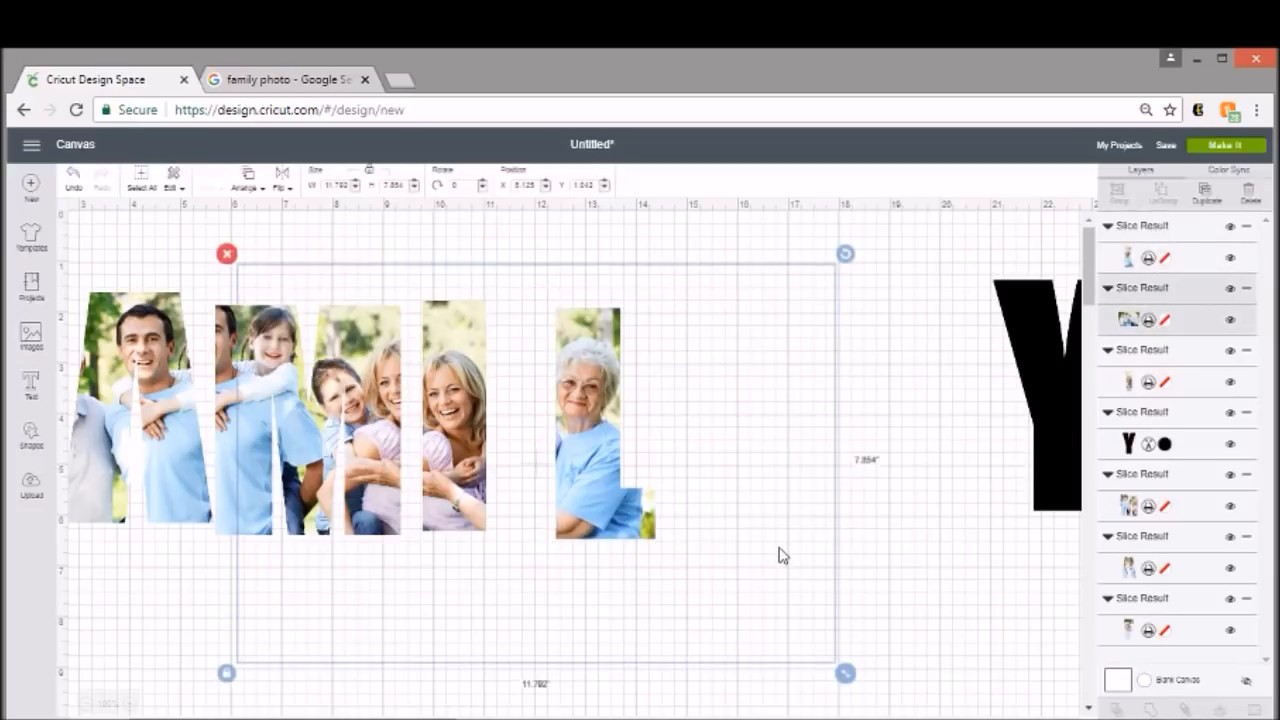
{"action": "left_click", "coordinate": [230, 252]}
Step: Align the L-shaped photo piece beside the I-shaped one and place the black Y right after it
{"action": "left_click_drag", "start_coordinate": [610, 432], "coordinate": [562, 422]}
{"action": "left_click_drag", "start_coordinate": [1056, 394], "coordinate": [663, 412]}
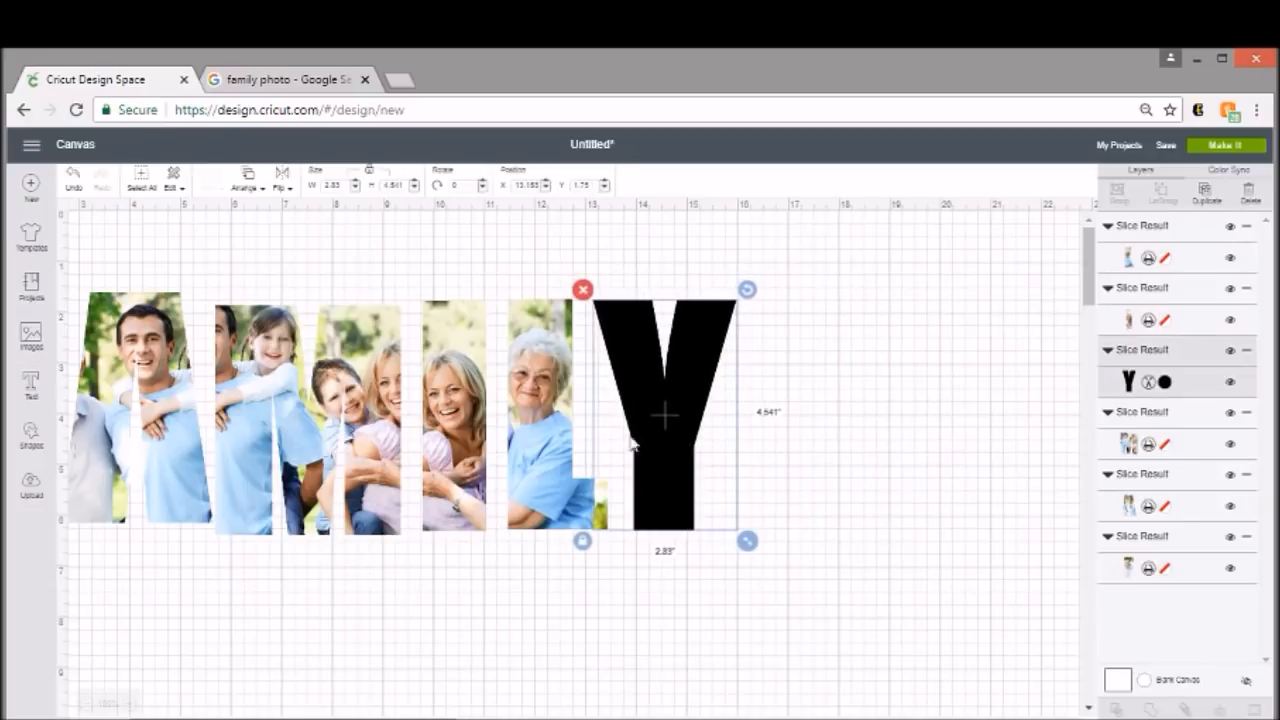
{"action": "left_click_drag", "start_coordinate": [335, 718], "coordinate": [290, 718]}
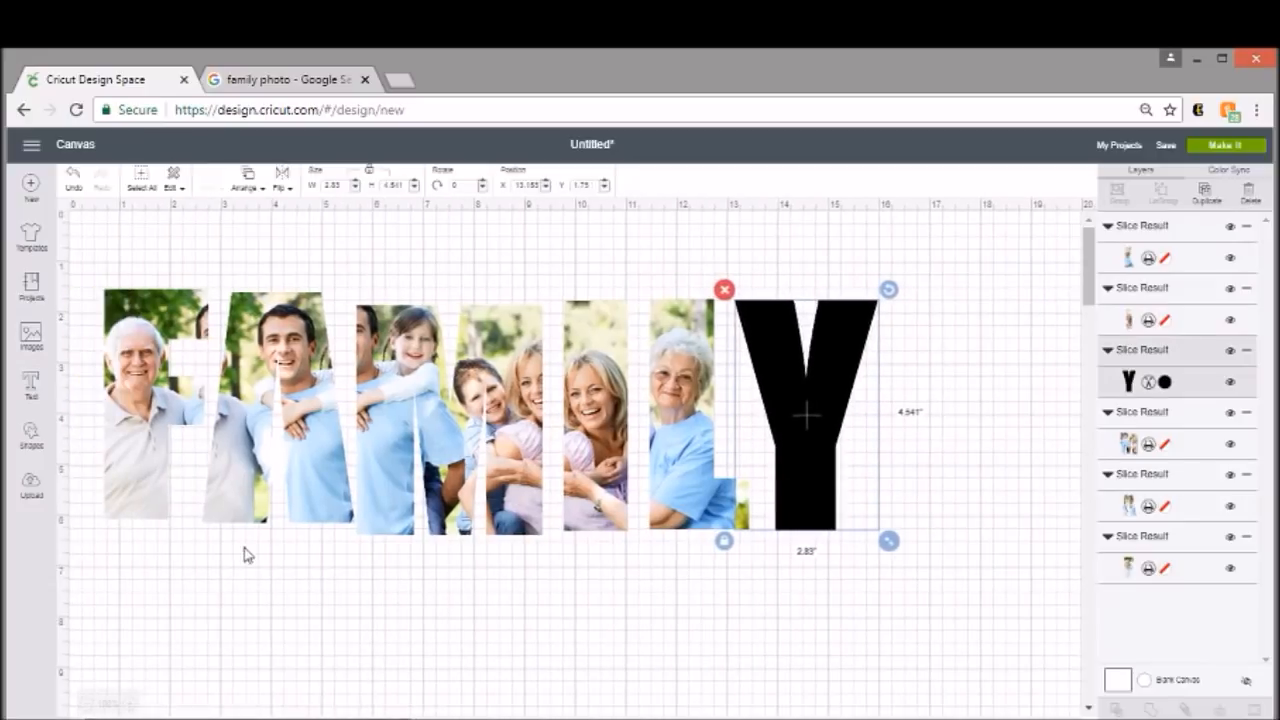
Step: Line up the F, A, M, L and I photo letters at the same height with small, even gaps before the black Y
{"action": "left_click_drag", "start_coordinate": [178, 346], "coordinate": [188, 357]}
{"action": "left_click_drag", "start_coordinate": [298, 365], "coordinate": [310, 380]}
{"action": "left_click_drag", "start_coordinate": [420, 404], "coordinate": [425, 408]}
{"action": "left_click_drag", "start_coordinate": [616, 418], "coordinate": [672, 414]}
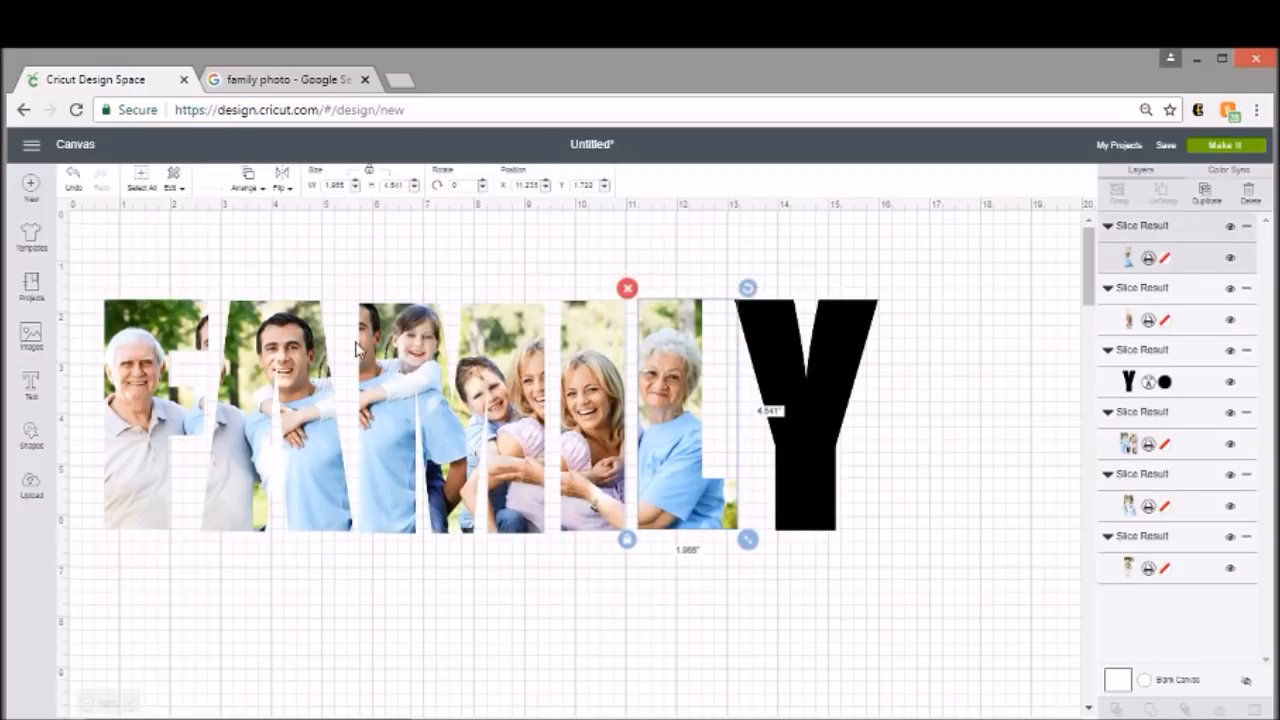
{"action": "mouse_move", "coordinate": [577, 411]}
{"action": "left_mouse_down"}
{"action": "mouse_move", "coordinate": [542, 397]}
{"action": "mouse_move", "coordinate": [588, 404]}
{"action": "left_mouse_up"}
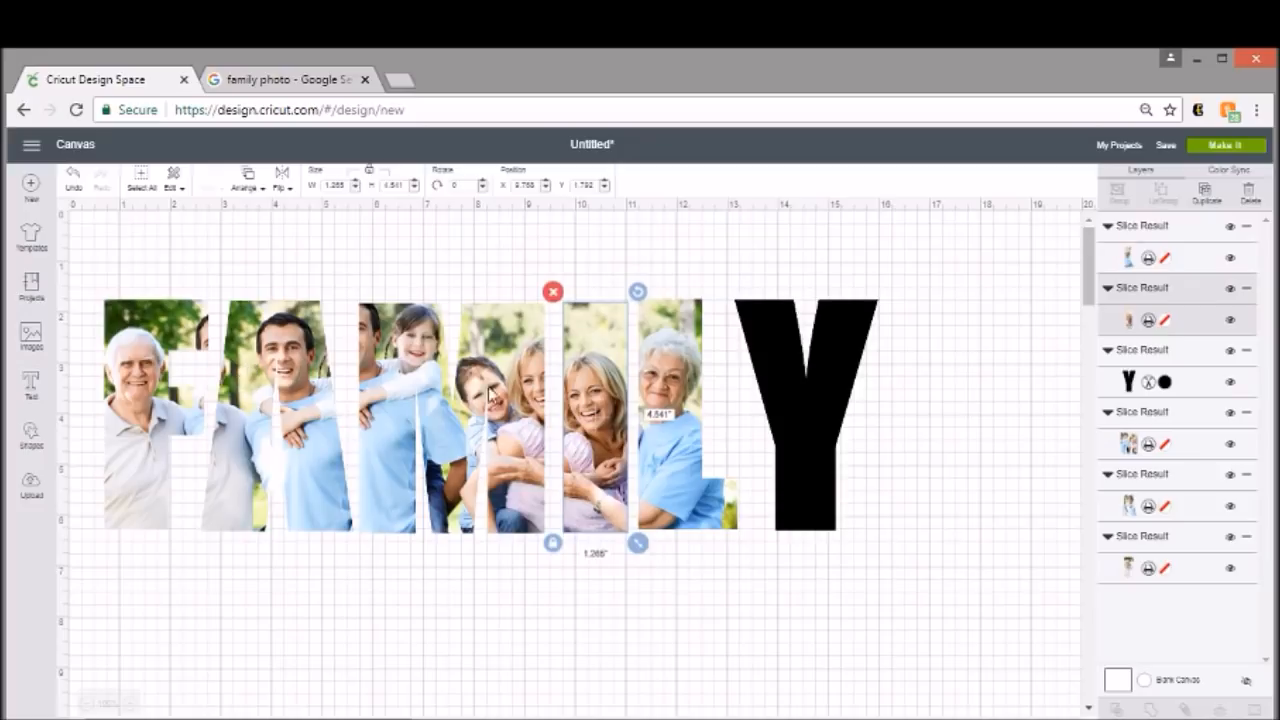
Step: Delete the black Y and spread the L, I and M photo letters farther apart, away from the A
{"action": "left_click", "coordinate": [776, 365]}
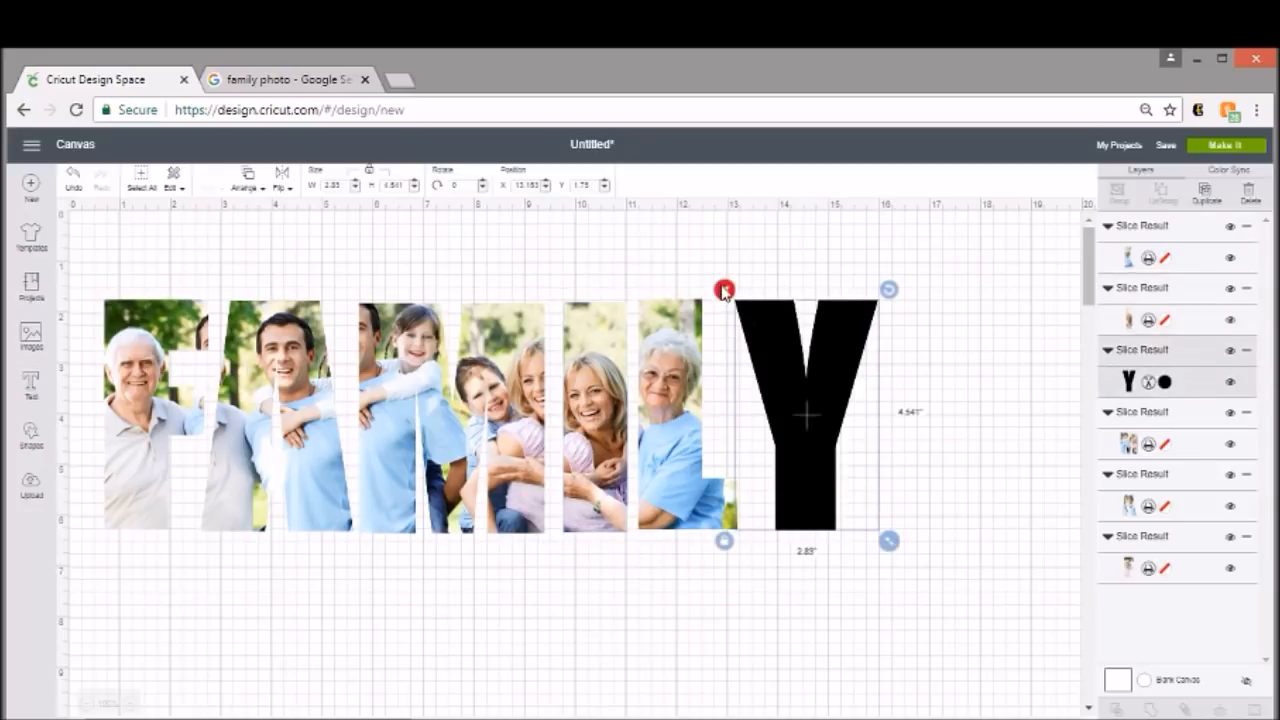
{"action": "key", "text": "Delete"}
{"action": "left_click_drag", "start_coordinate": [684, 385], "coordinate": [750, 396]}
{"action": "left_click", "coordinate": [630, 440]}
{"action": "left_click_drag", "start_coordinate": [595, 372], "coordinate": [651, 427]}
{"action": "left_click_drag", "start_coordinate": [533, 367], "coordinate": [578, 409]}
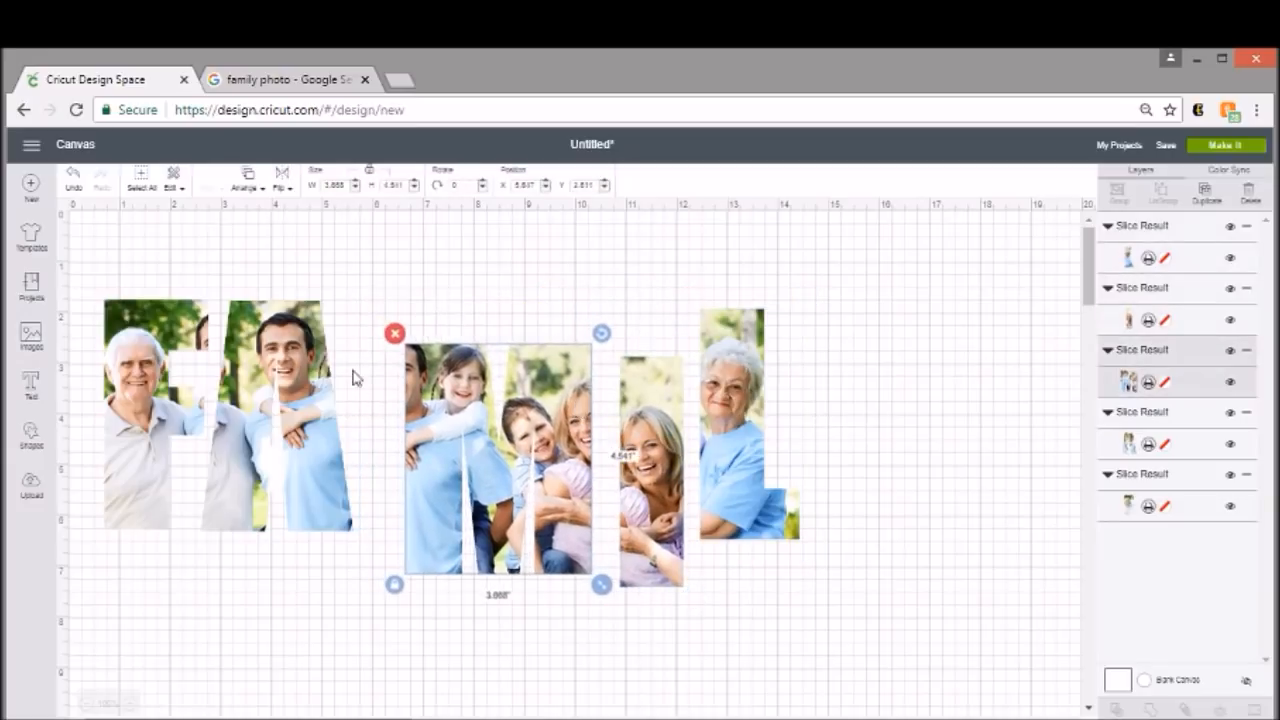
Step: Reposition the A, F, M, I and L photo letters into one roughly level row with wider gaps between them
{"action": "left_click_drag", "start_coordinate": [305, 365], "coordinate": [344, 370]}
{"action": "left_click_drag", "start_coordinate": [153, 360], "coordinate": [163, 333]}
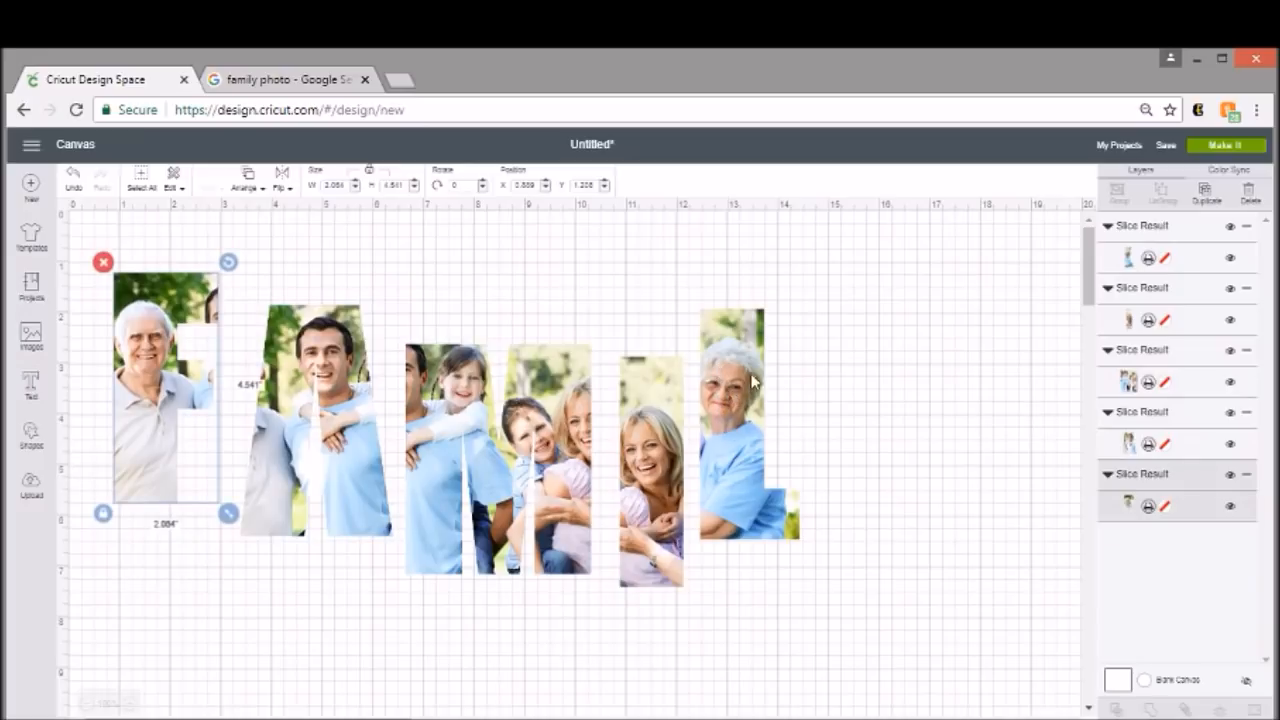
{"action": "left_click_drag", "start_coordinate": [562, 432], "coordinate": [559, 370]}
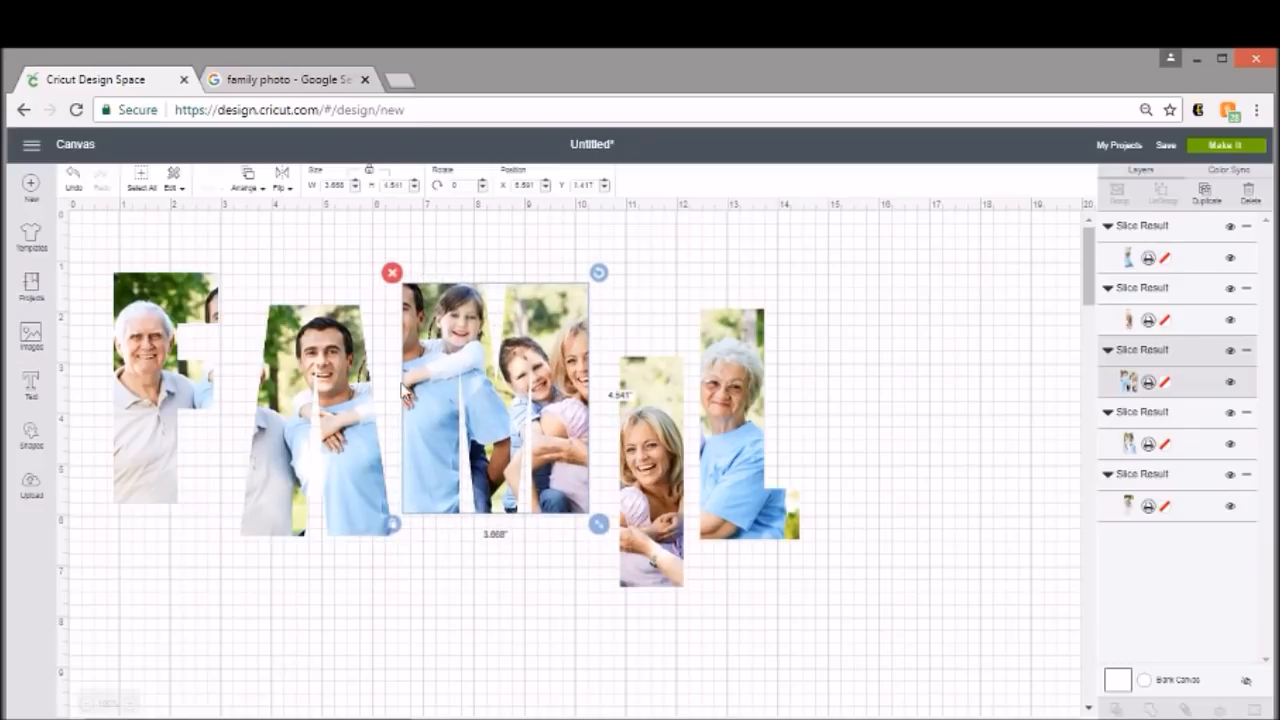
{"action": "left_click_drag", "start_coordinate": [338, 395], "coordinate": [334, 360]}
{"action": "left_click_drag", "start_coordinate": [655, 415], "coordinate": [648, 359]}
{"action": "left_click_drag", "start_coordinate": [753, 408], "coordinate": [753, 387]}
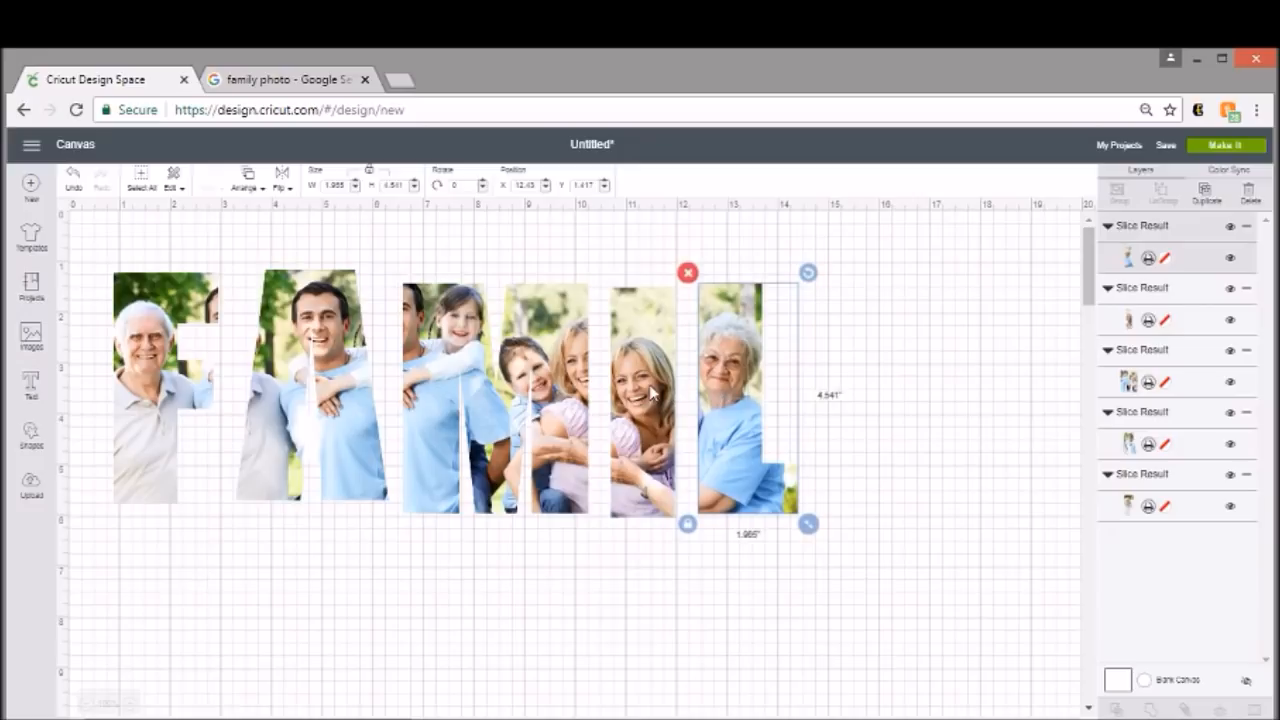